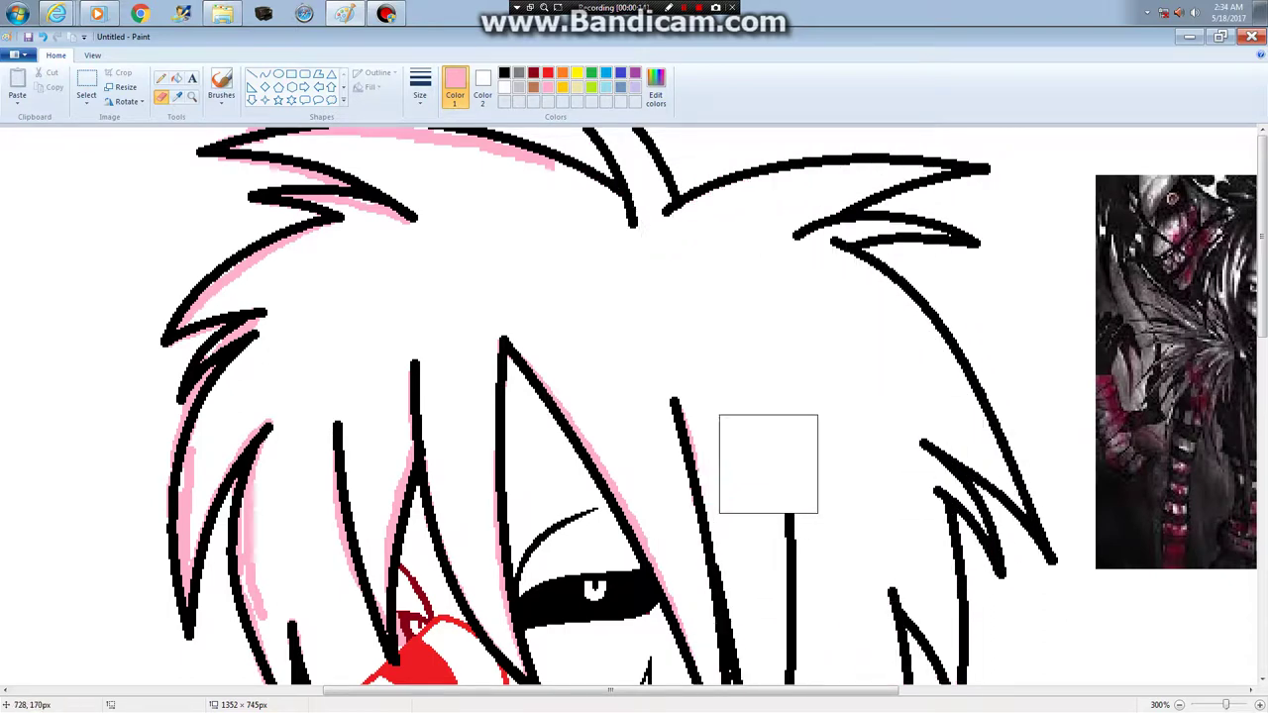
Erase the pink sketch lines along the hair, replacing only pink with white and keeping the black outlines
{"action": "left_click_drag", "start_coordinate": [1263, 267], "coordinate": [1262, 396]}
{"action": "scroll", "coordinate": [634, 405], "scroll_direction": "down", "scroll_amount": 3}
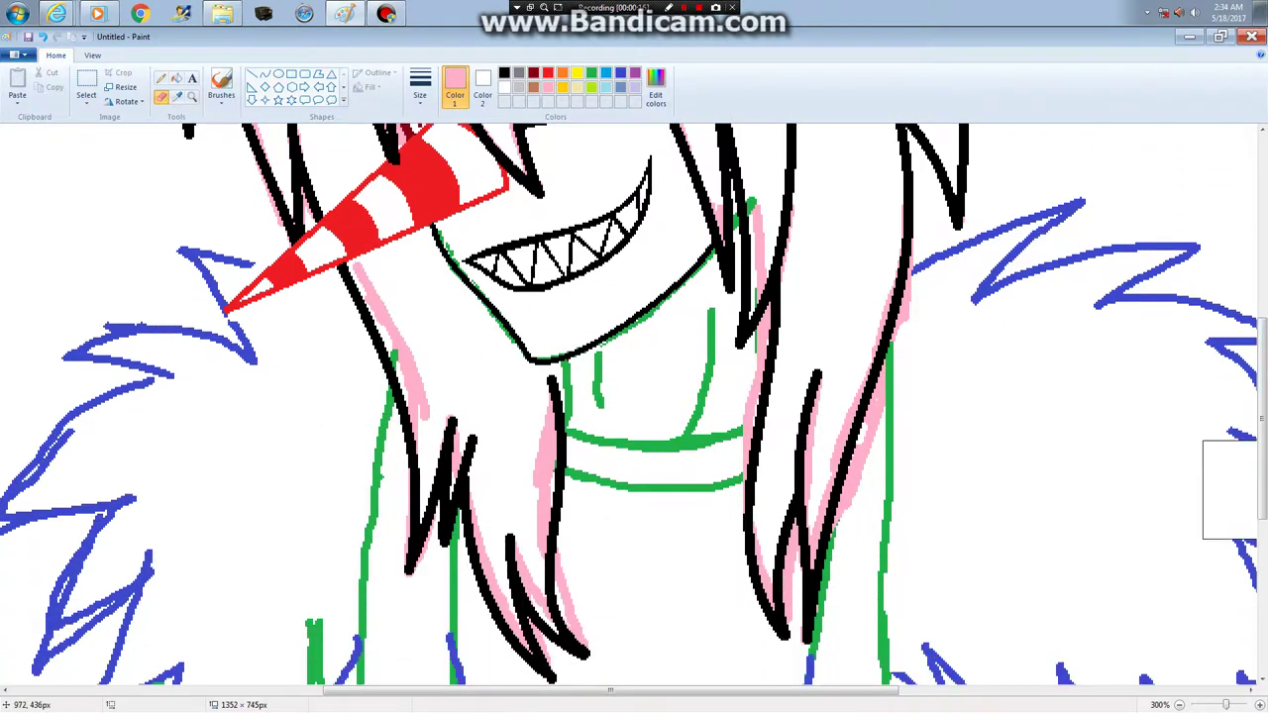
{"action": "mouse_move", "coordinate": [921, 242]}
{"action": "left_mouse_down"}
{"action": "mouse_move", "coordinate": [796, 523]}
{"action": "mouse_move", "coordinate": [756, 573]}
{"action": "mouse_move", "coordinate": [787, 611]}
{"action": "mouse_move", "coordinate": [764, 402]}
{"action": "mouse_move", "coordinate": [772, 278]}
{"action": "mouse_move", "coordinate": [753, 185]}
{"action": "left_mouse_up"}
{"action": "scroll", "coordinate": [1260, 416], "scroll_direction": "up", "scroll_amount": 5}
{"action": "scroll", "coordinate": [634, 404], "scroll_direction": "up", "scroll_amount": 4}
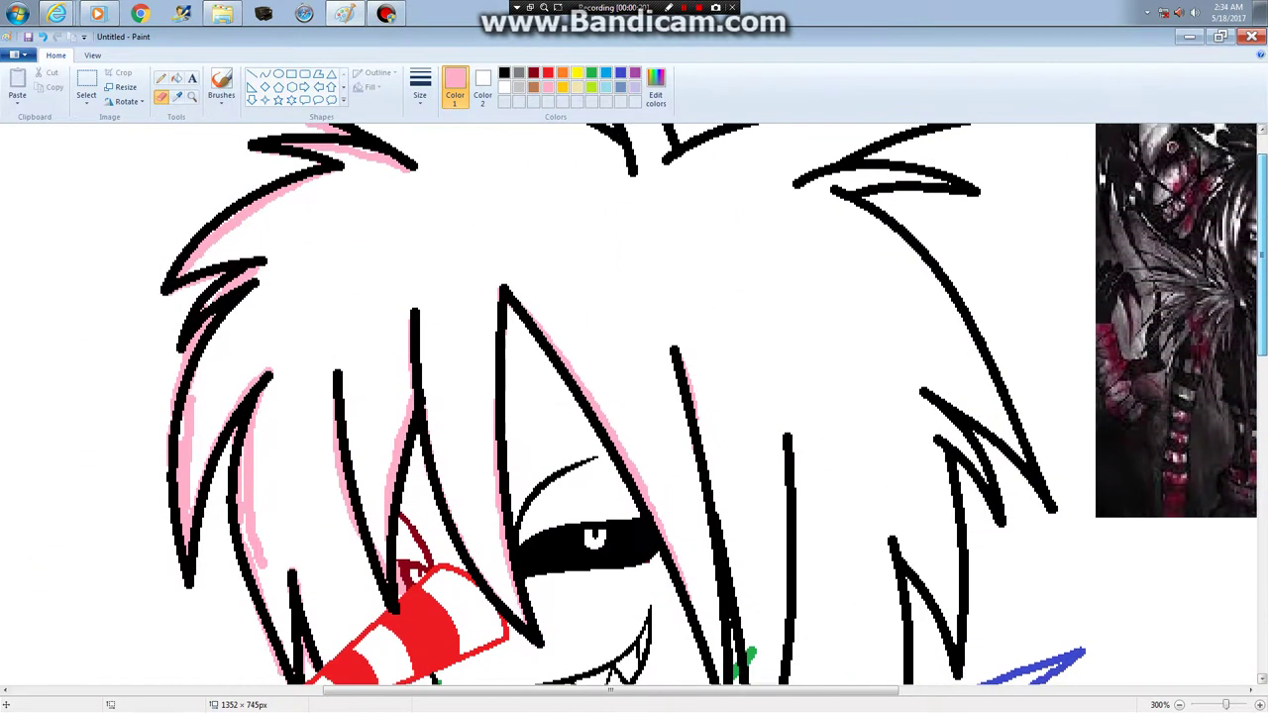
{"action": "mouse_move", "coordinate": [616, 436]}
{"action": "left_mouse_down"}
{"action": "mouse_move", "coordinate": [482, 270]}
{"action": "mouse_move", "coordinate": [516, 635]}
{"action": "mouse_move", "coordinate": [360, 304]}
{"action": "mouse_move", "coordinate": [372, 582]}
{"action": "mouse_move", "coordinate": [246, 341]}
{"action": "mouse_move", "coordinate": [291, 603]}
{"action": "mouse_move", "coordinate": [196, 410]}
{"action": "mouse_move", "coordinate": [382, 179]}
{"action": "mouse_move", "coordinate": [278, 107]}
{"action": "mouse_move", "coordinate": [793, 109]}
{"action": "left_mouse_up"}
{"action": "left_click_drag", "start_coordinate": [1262, 251], "coordinate": [1263, 233]}
{"action": "scroll", "coordinate": [1261, 247], "scroll_direction": "down", "scroll_amount": 12}
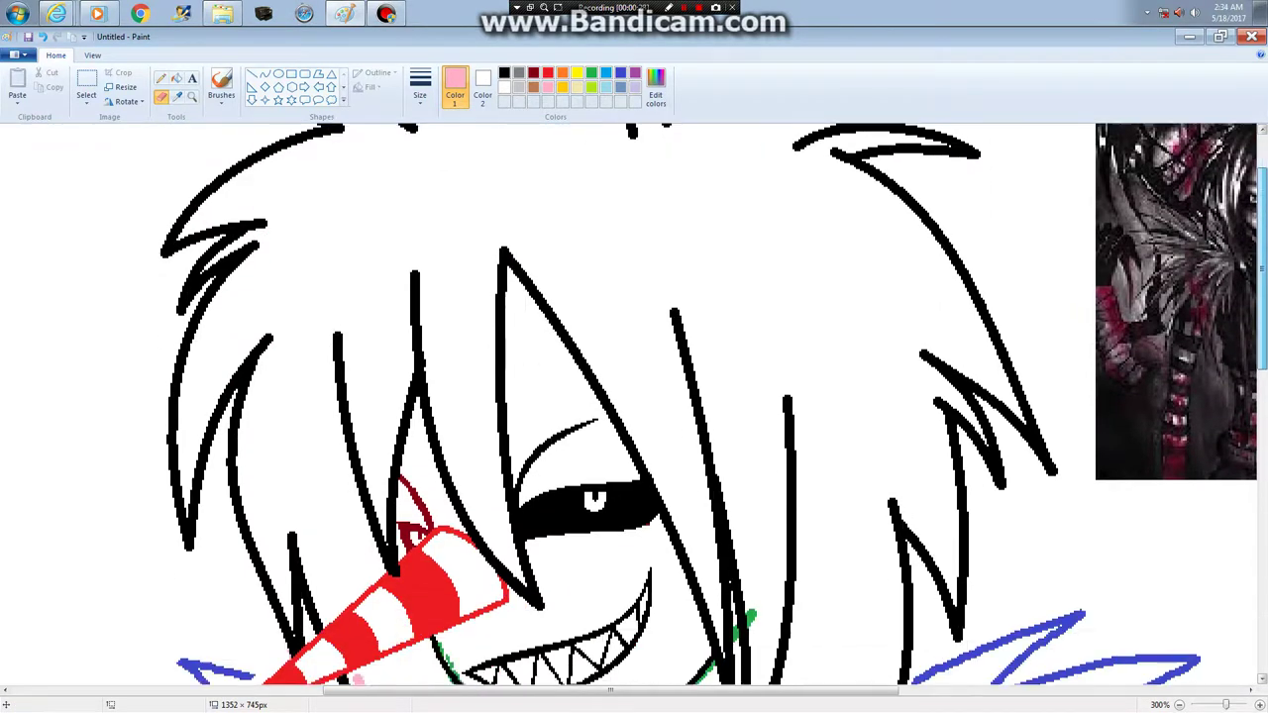
{"action": "mouse_move", "coordinate": [554, 282]}
{"action": "left_mouse_down"}
{"action": "mouse_move", "coordinate": [503, 466]}
{"action": "mouse_move", "coordinate": [347, 159]}
{"action": "left_mouse_up"}
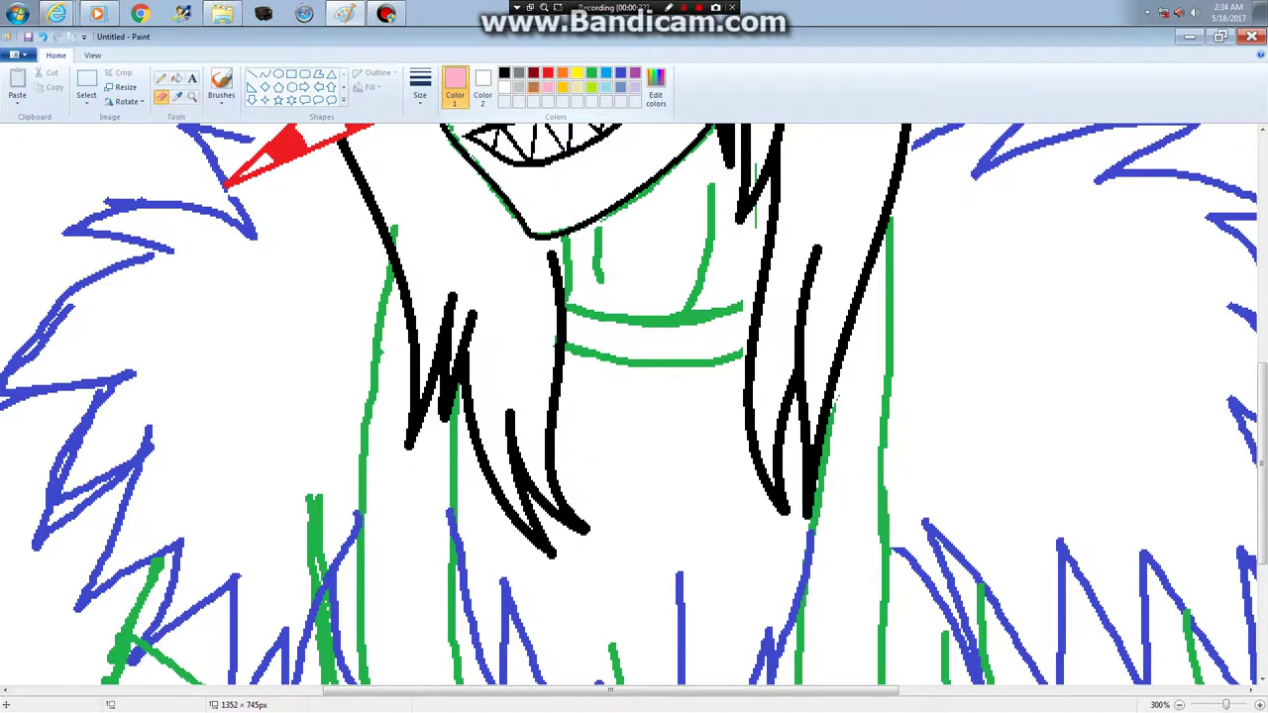
Erase the green sketch marks along the jaw and between the hair strands beside it, replacing only green with white
{"action": "left_click", "coordinate": [592, 73]}
{"action": "scroll", "coordinate": [605, 382], "scroll_direction": "up", "scroll_amount": 5}
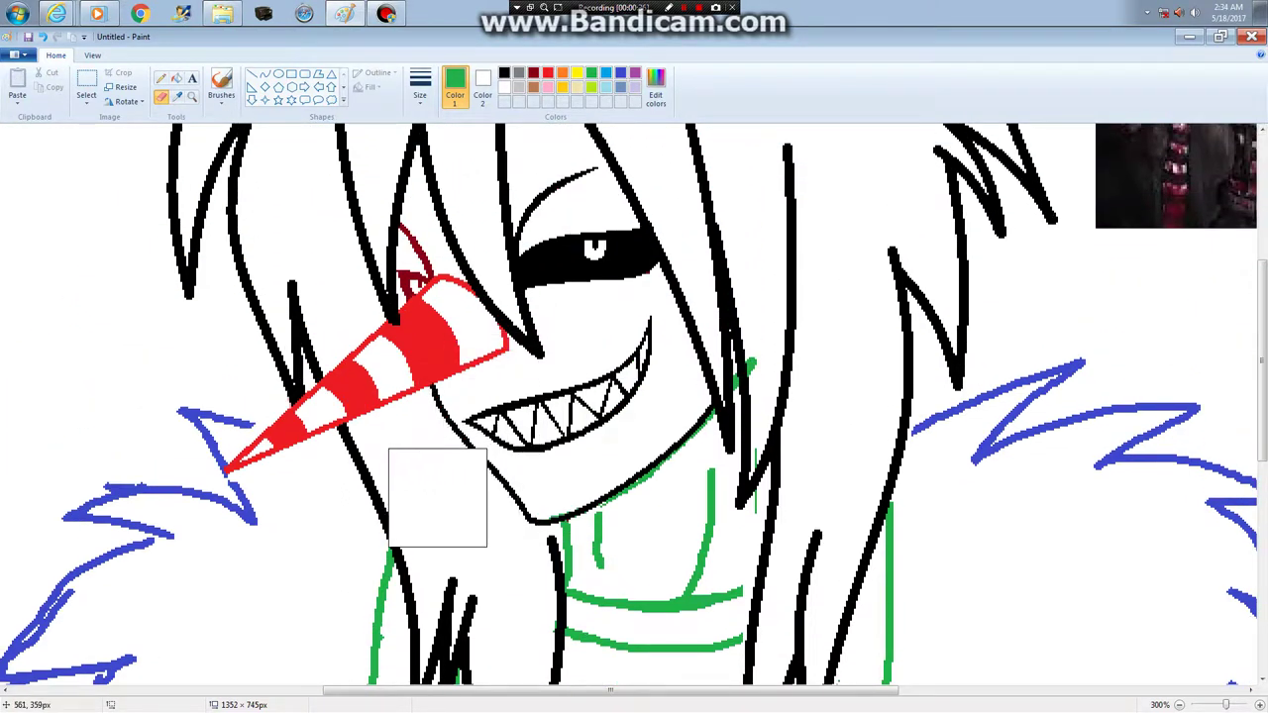
{"action": "mouse_move", "coordinate": [624, 416]}
{"action": "left_mouse_down"}
{"action": "mouse_move", "coordinate": [739, 352]}
{"action": "mouse_move", "coordinate": [547, 463]}
{"action": "left_mouse_up"}
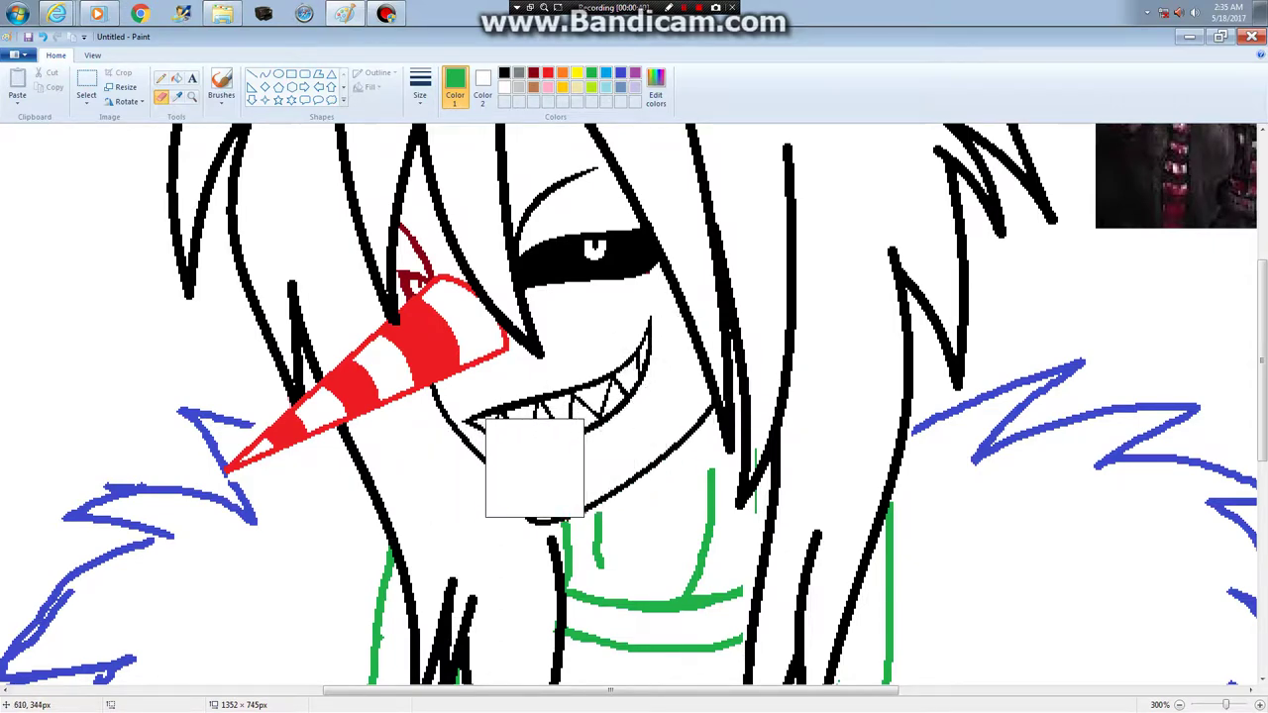
{"action": "left_click", "coordinate": [533, 72]}
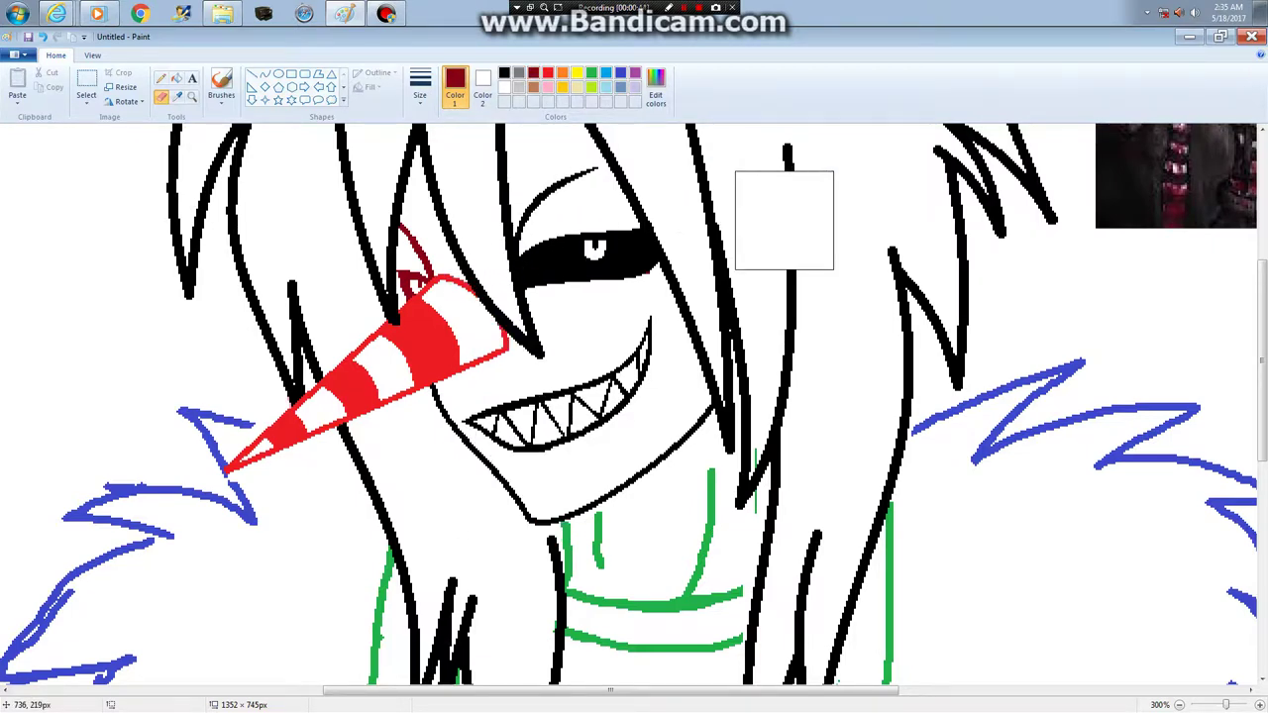
{"action": "left_click", "coordinate": [592, 73]}
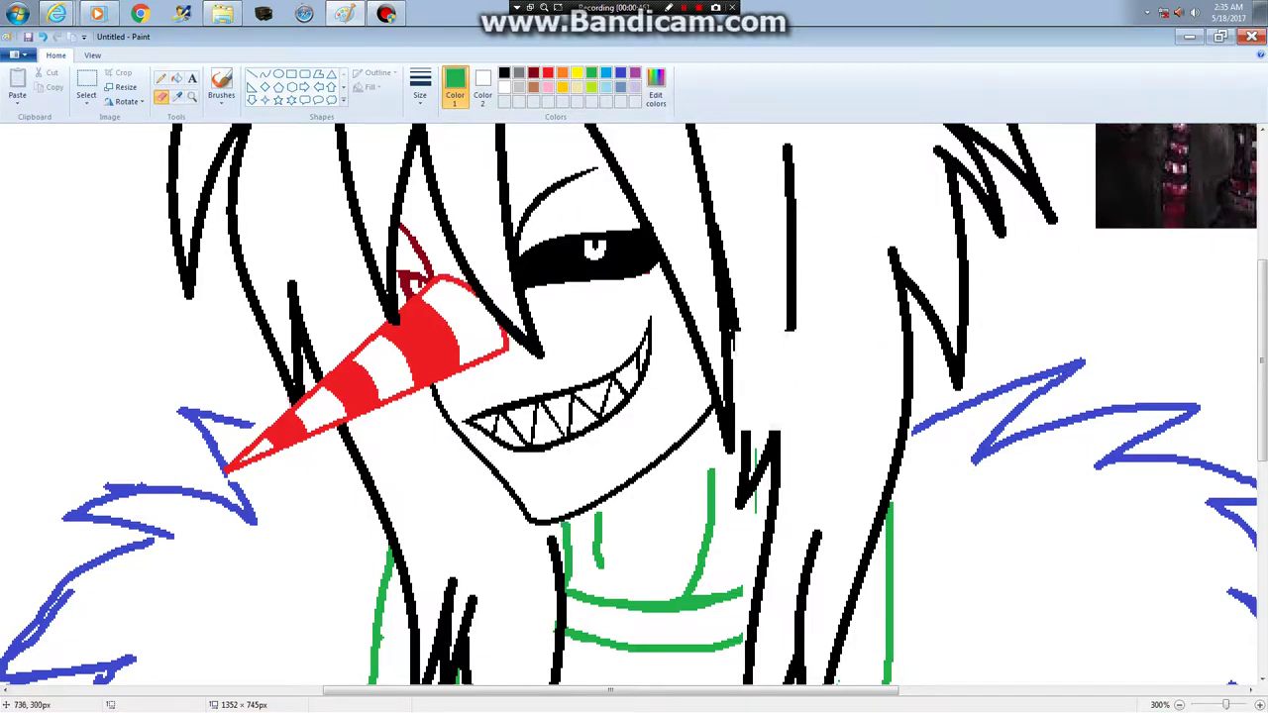
{"action": "right_click", "coordinate": [803, 490]}
Fill the dark red lines of the half-hidden eye with black and touch up the eye with the Pencil
{"action": "left_click_drag", "start_coordinate": [1262, 337], "coordinate": [1263, 278]}
{"action": "scroll", "coordinate": [634, 404], "scroll_direction": "up", "scroll_amount": 3}
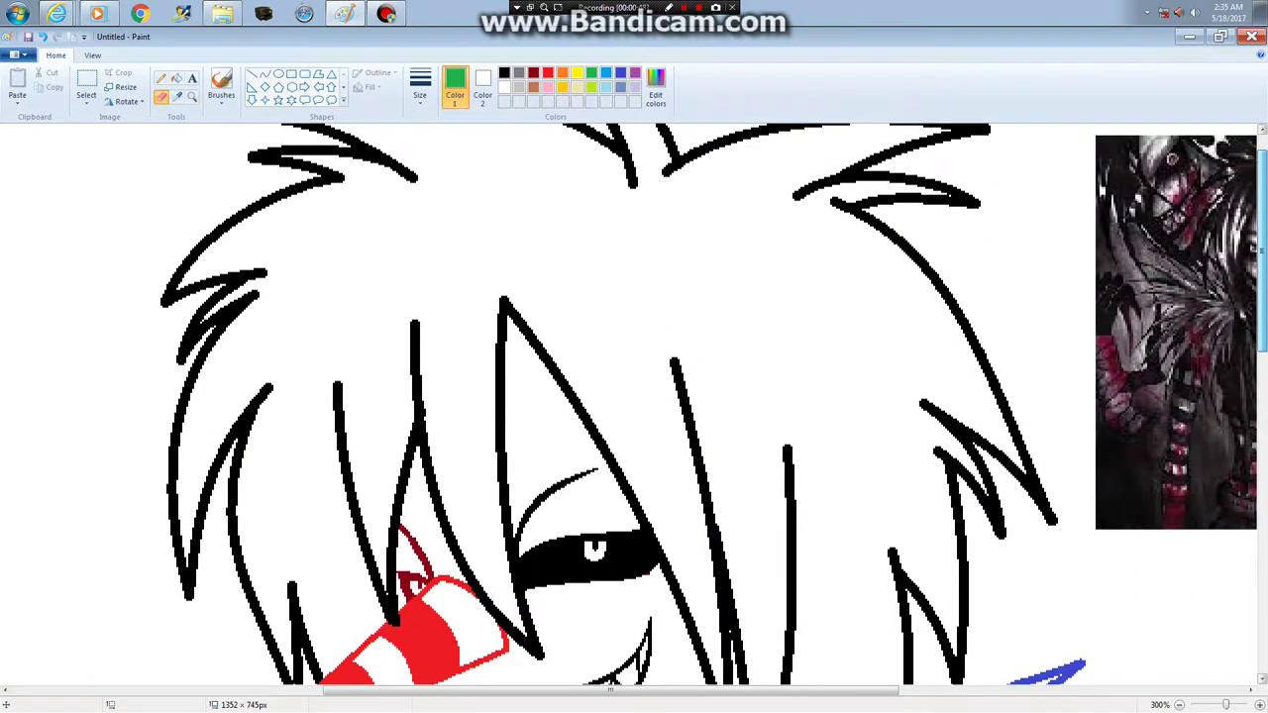
{"action": "scroll", "coordinate": [634, 404], "scroll_direction": "down", "scroll_amount": 5}
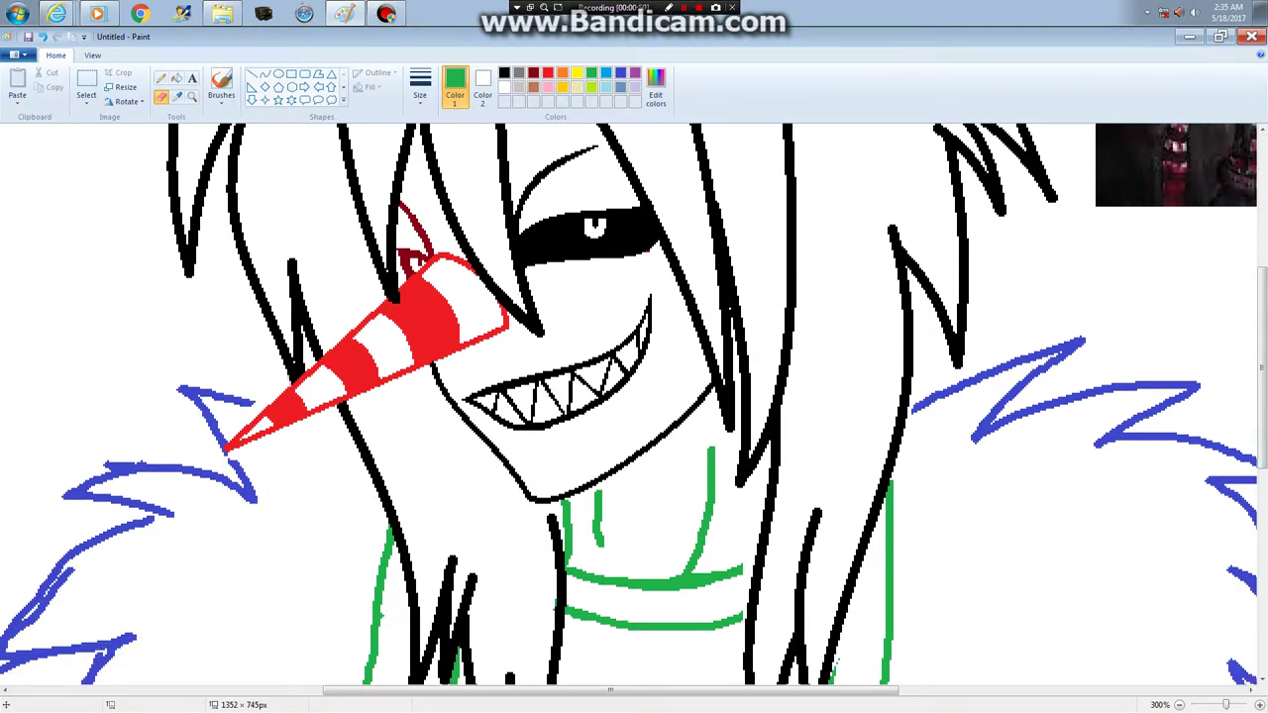
{"action": "scroll", "coordinate": [634, 405], "scroll_direction": "up", "scroll_amount": 1}
{"action": "left_click", "coordinate": [1259, 704]}
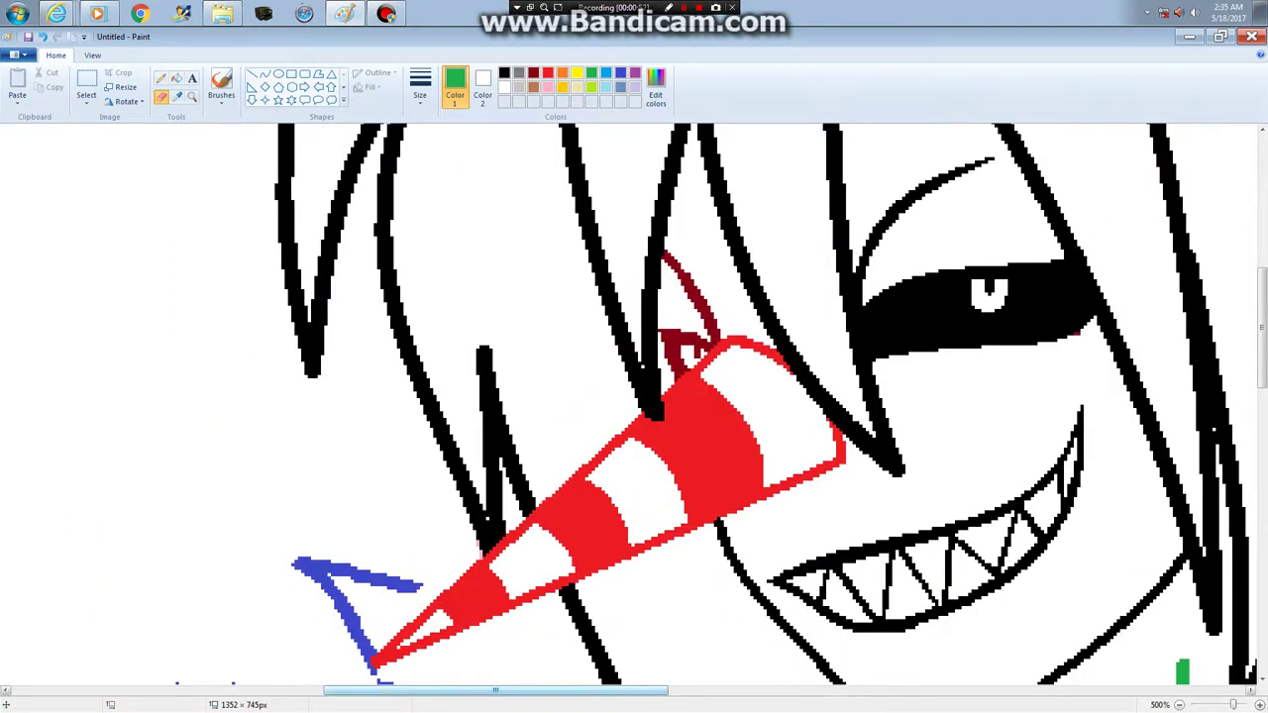
{"action": "left_click_drag", "start_coordinate": [651, 690], "coordinate": [691, 691]}
{"action": "left_click", "coordinate": [176, 79]}
{"action": "left_click", "coordinate": [505, 72]}
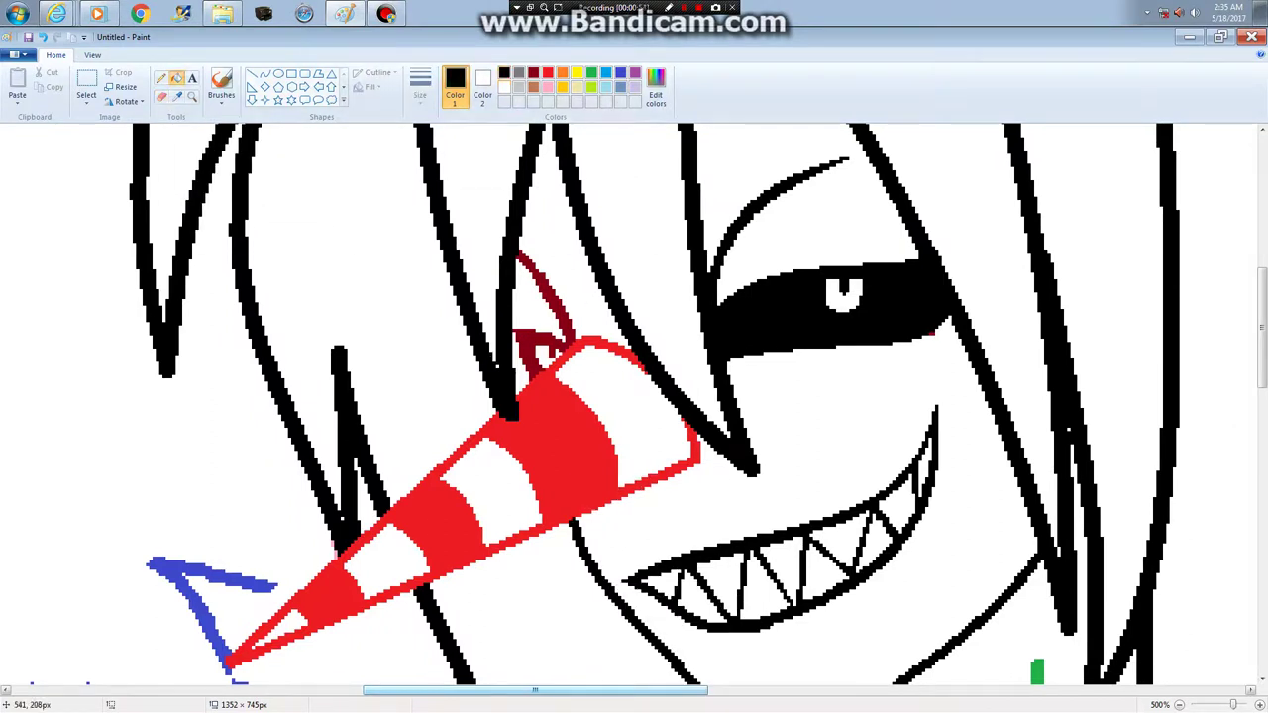
{"action": "left_click", "coordinate": [538, 283]}
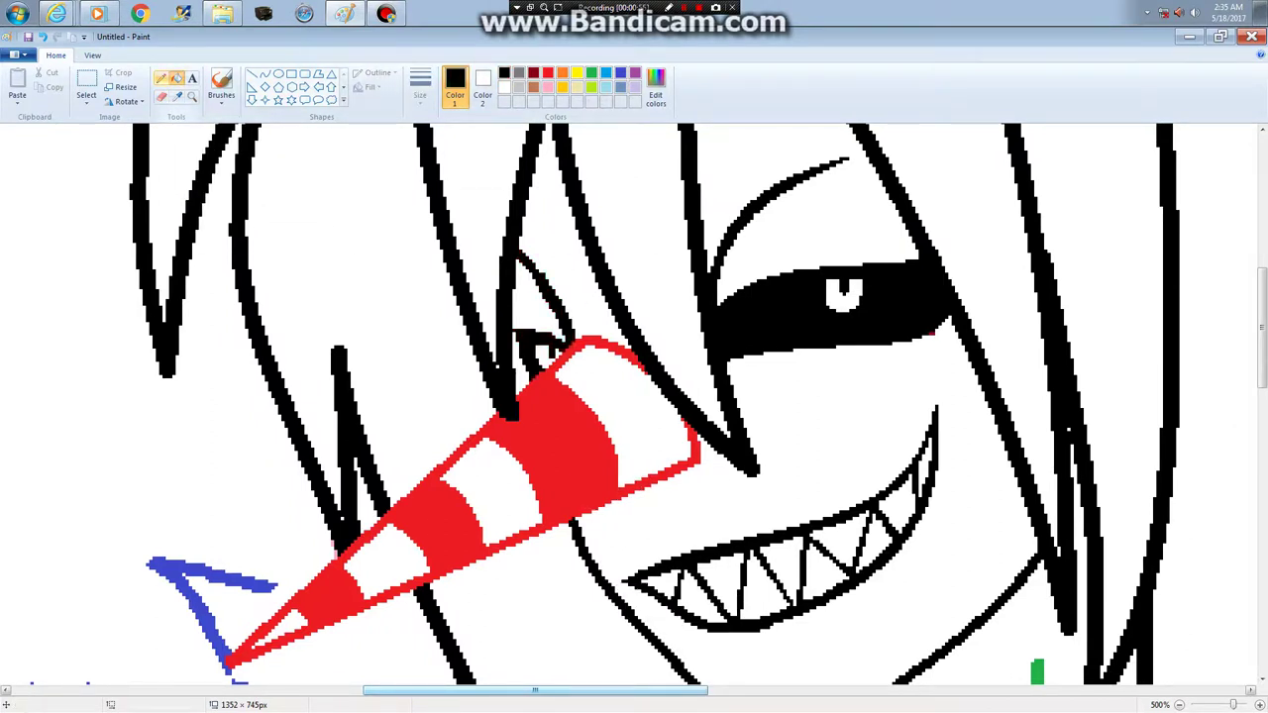
{"action": "left_click", "coordinate": [161, 78]}
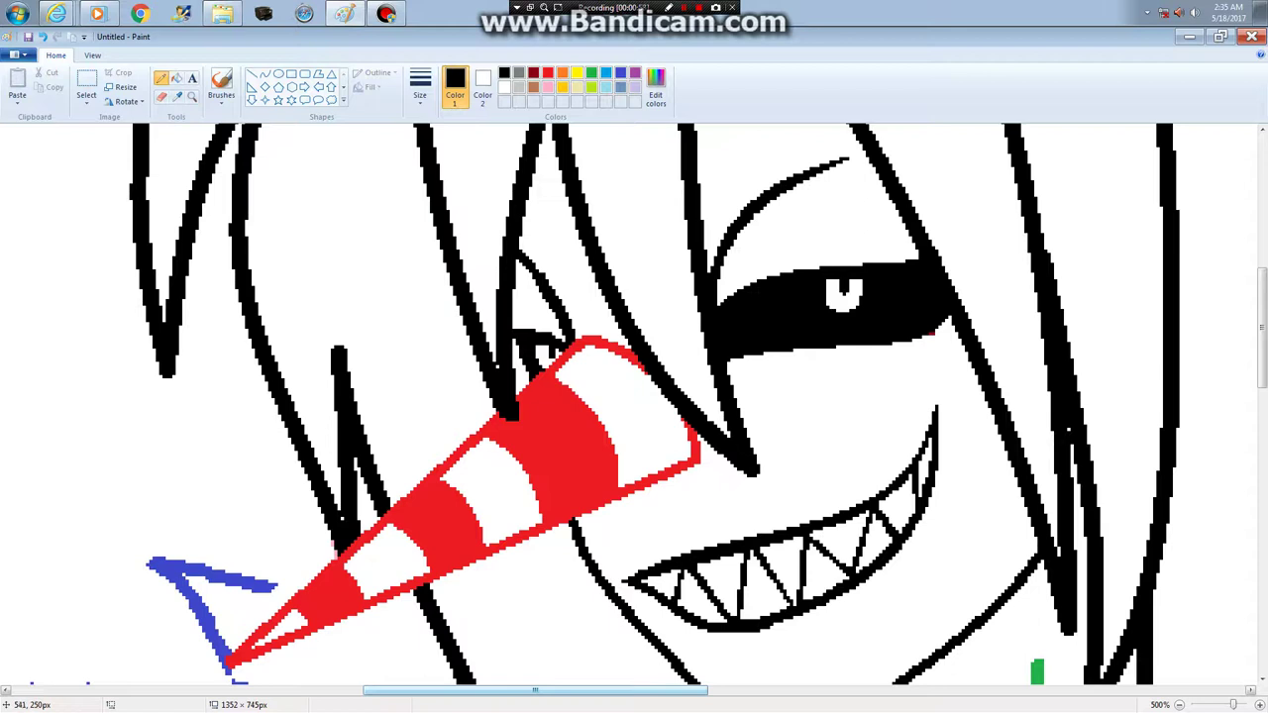
{"action": "left_click_drag", "start_coordinate": [516, 345], "coordinate": [525, 375]}
{"action": "left_click", "coordinate": [161, 96]}
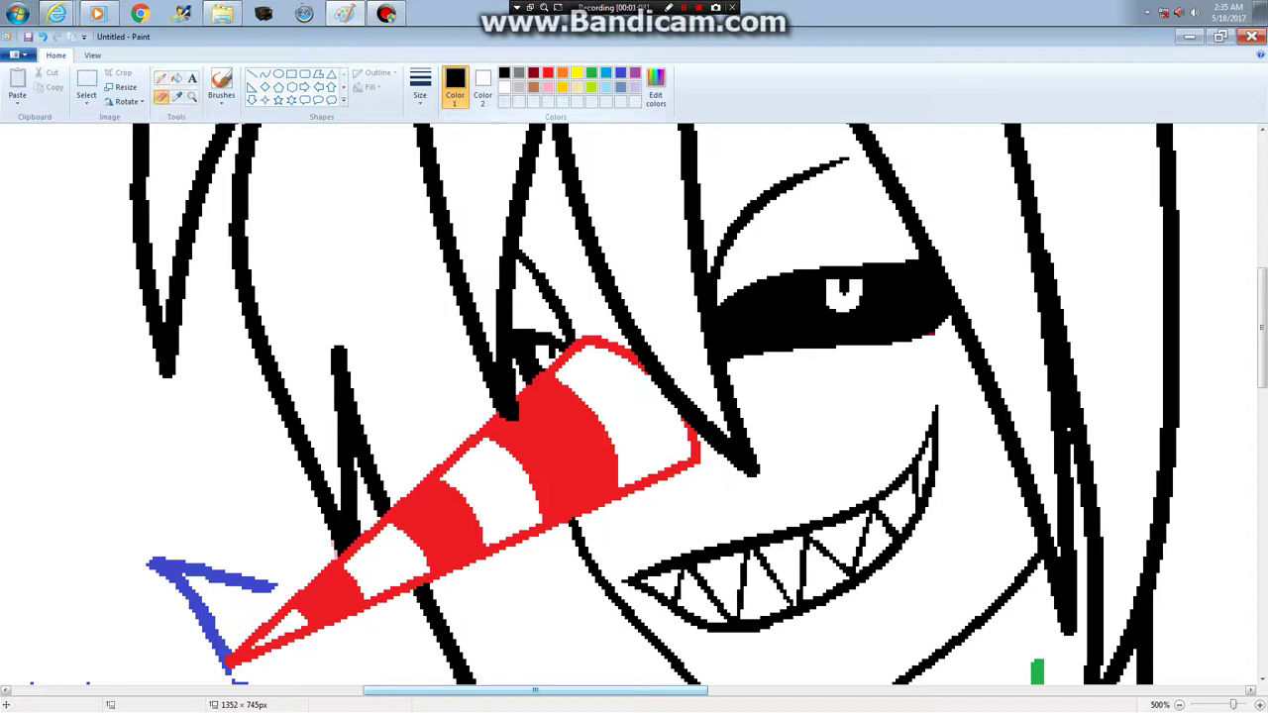
{"action": "left_click", "coordinate": [548, 86]}
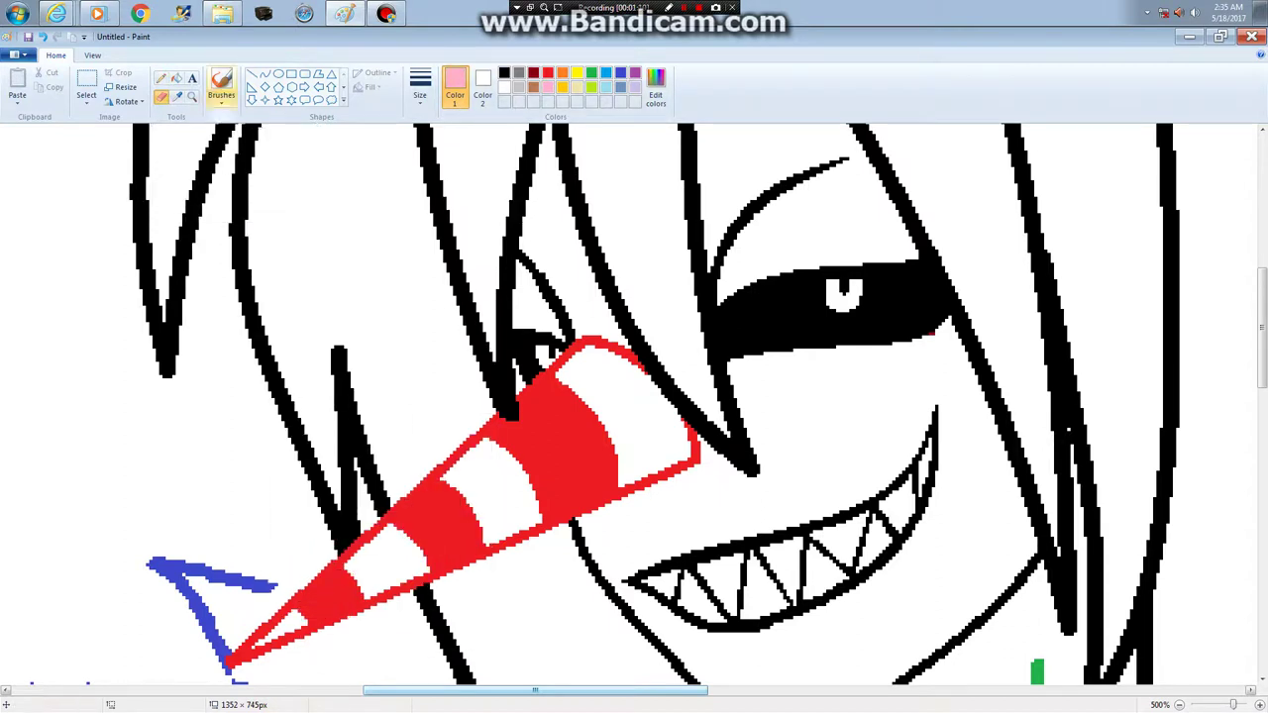
{"action": "left_click", "coordinate": [176, 78]}
{"action": "left_click", "coordinate": [177, 97]}
{"action": "left_click", "coordinate": [141, 201]}
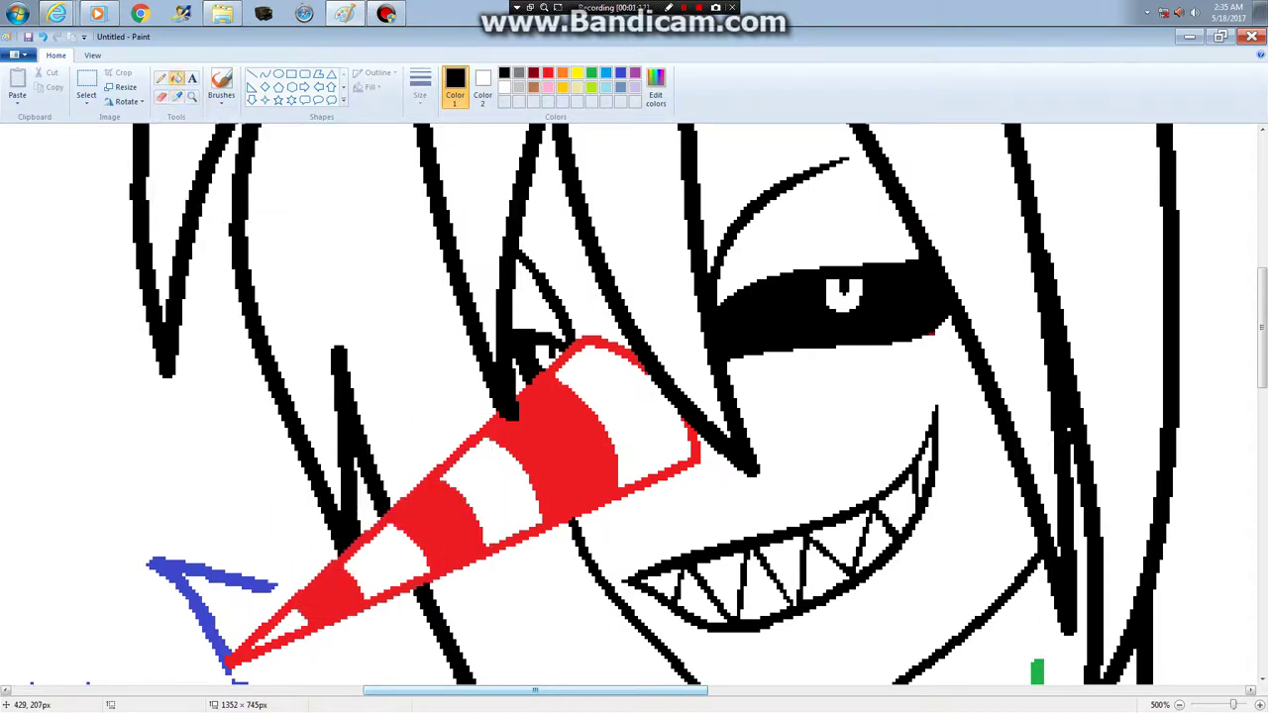
Cover the tiny white gap in the hair strand beside the face with black using the Pencil
{"action": "left_click", "coordinate": [161, 78]}
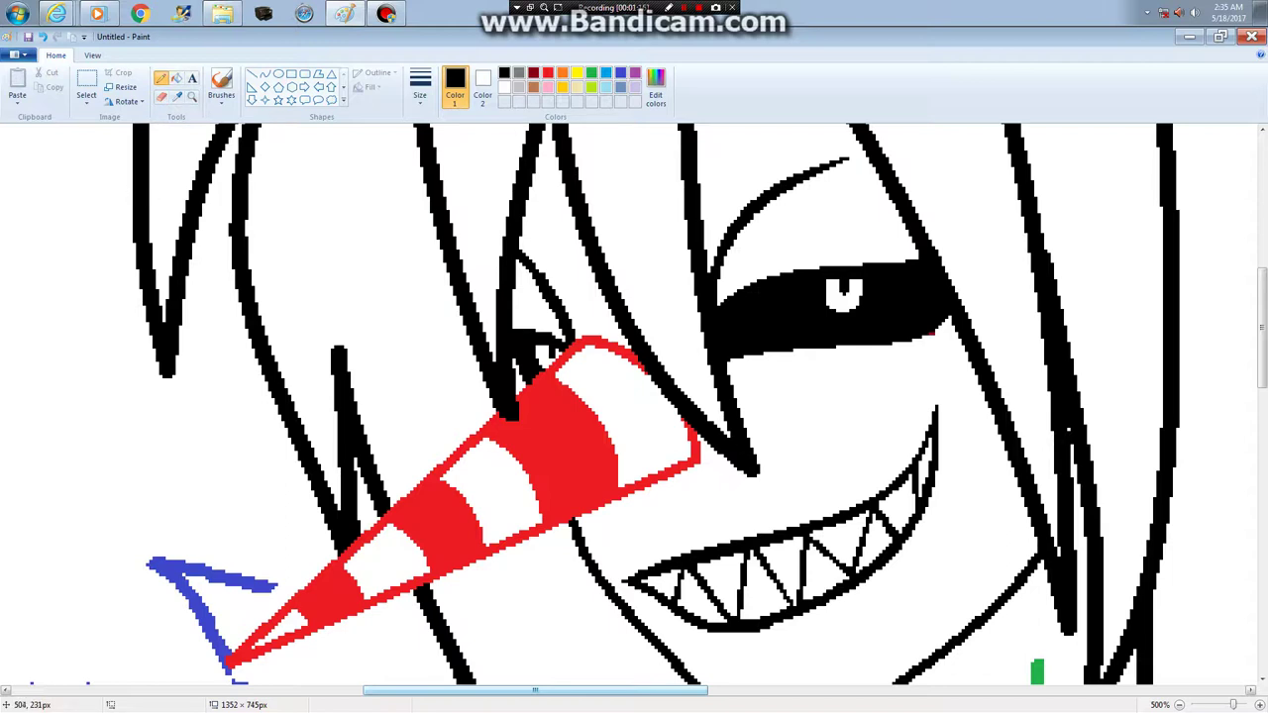
{"action": "left_click", "coordinate": [548, 72]}
{"action": "left_click", "coordinate": [503, 73]}
{"action": "left_click_drag", "start_coordinate": [527, 691], "coordinate": [620, 691]}
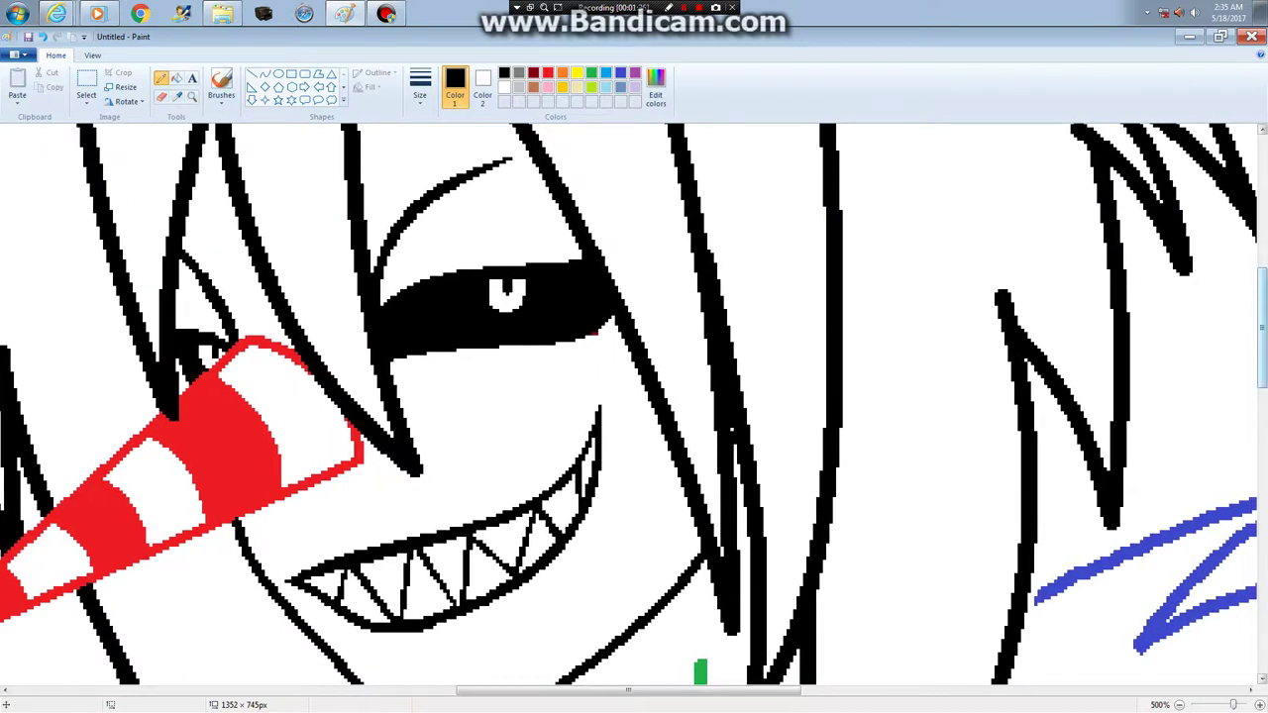
{"action": "left_click_drag", "start_coordinate": [1263, 331], "coordinate": [1263, 357]}
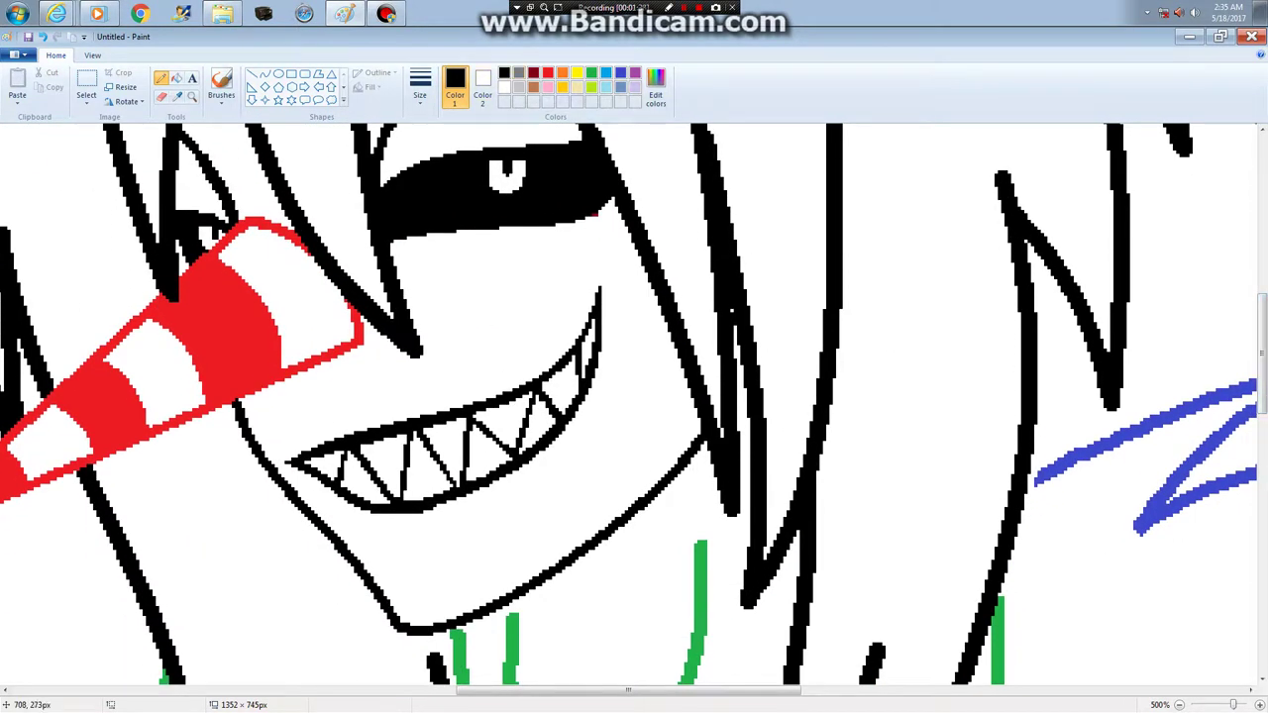
{"action": "left_click", "coordinate": [87, 97]}
{"action": "left_click", "coordinate": [173, 113]}
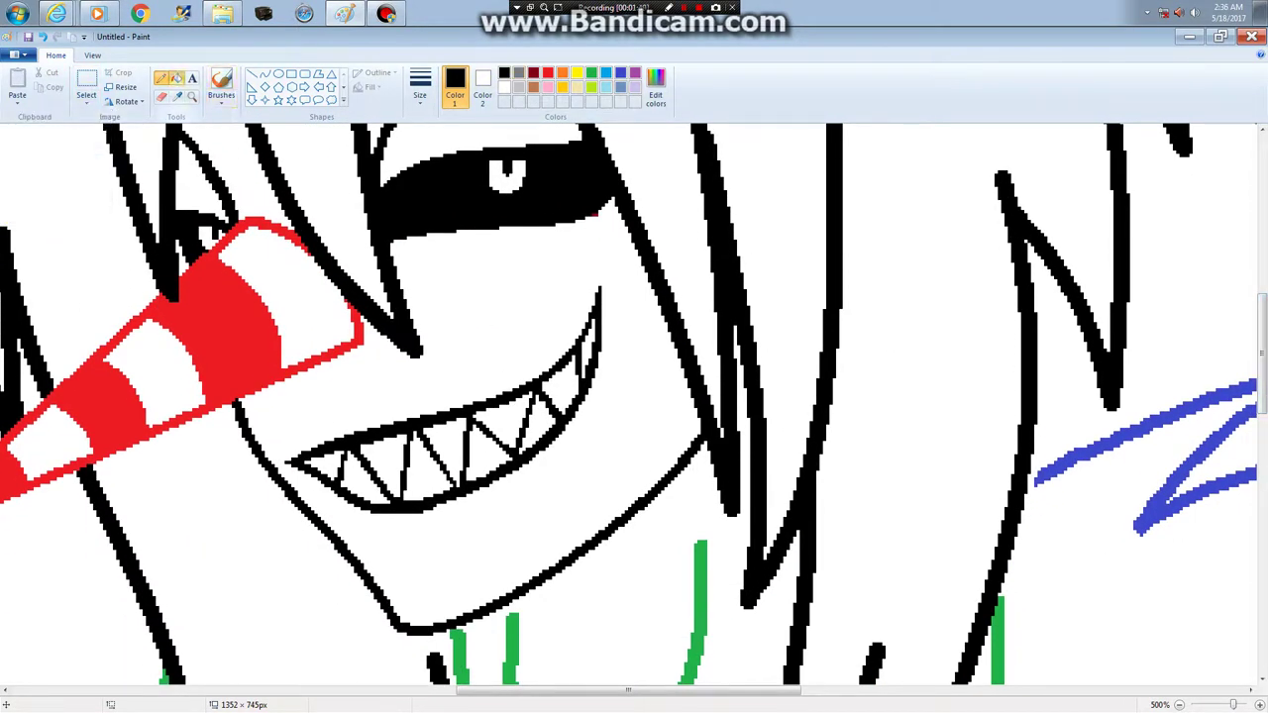
Try filling the lower face around the mouth with gold
{"action": "left_click", "coordinate": [175, 79]}
{"action": "left_click", "coordinate": [562, 87]}
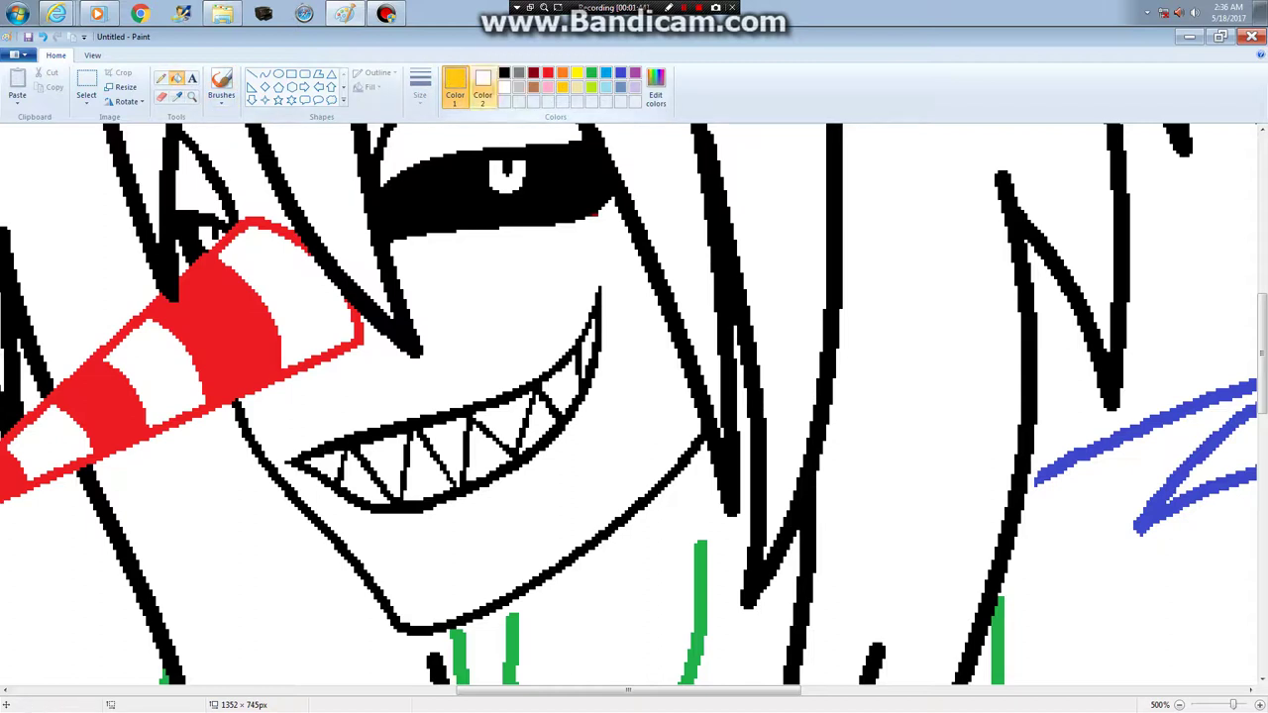
{"action": "left_click", "coordinate": [505, 377]}
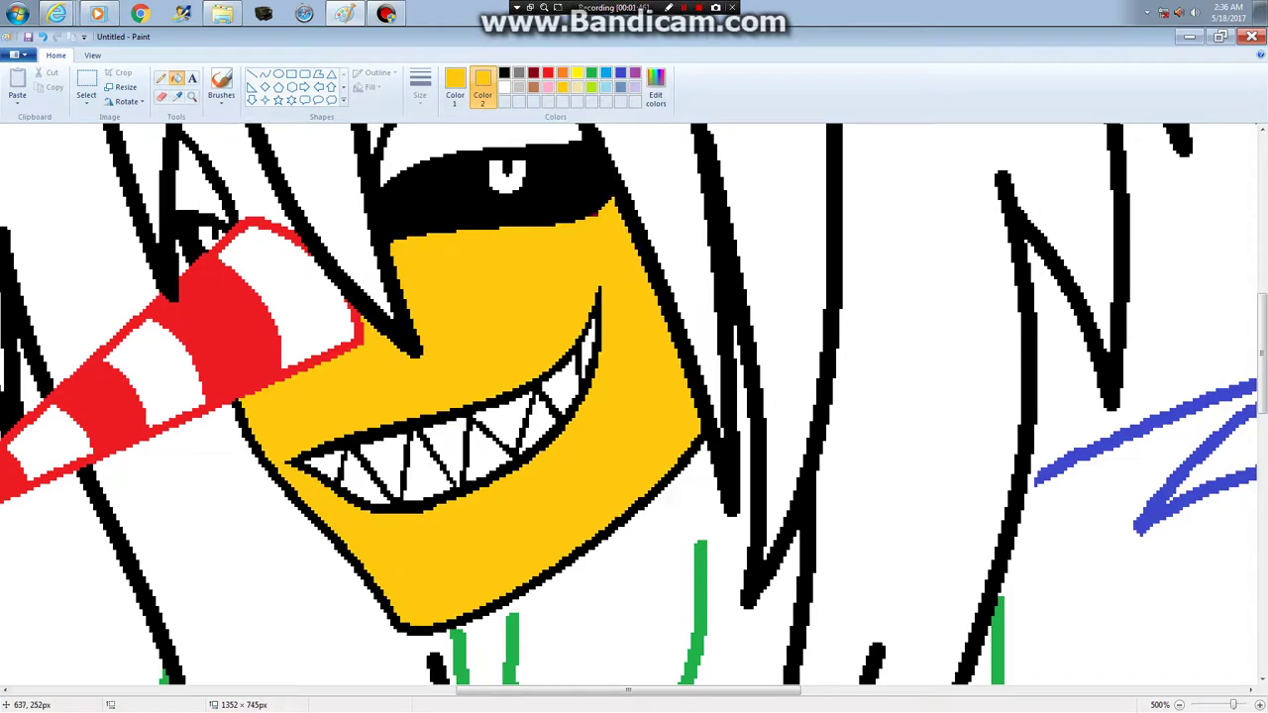
{"action": "mouse_move", "coordinate": [1261, 353]}
{"action": "left_mouse_down"}
{"action": "mouse_move", "coordinate": [1261, 327]}
{"action": "mouse_move", "coordinate": [1261, 367]}
{"action": "mouse_move", "coordinate": [1261, 347]}
{"action": "left_mouse_up"}
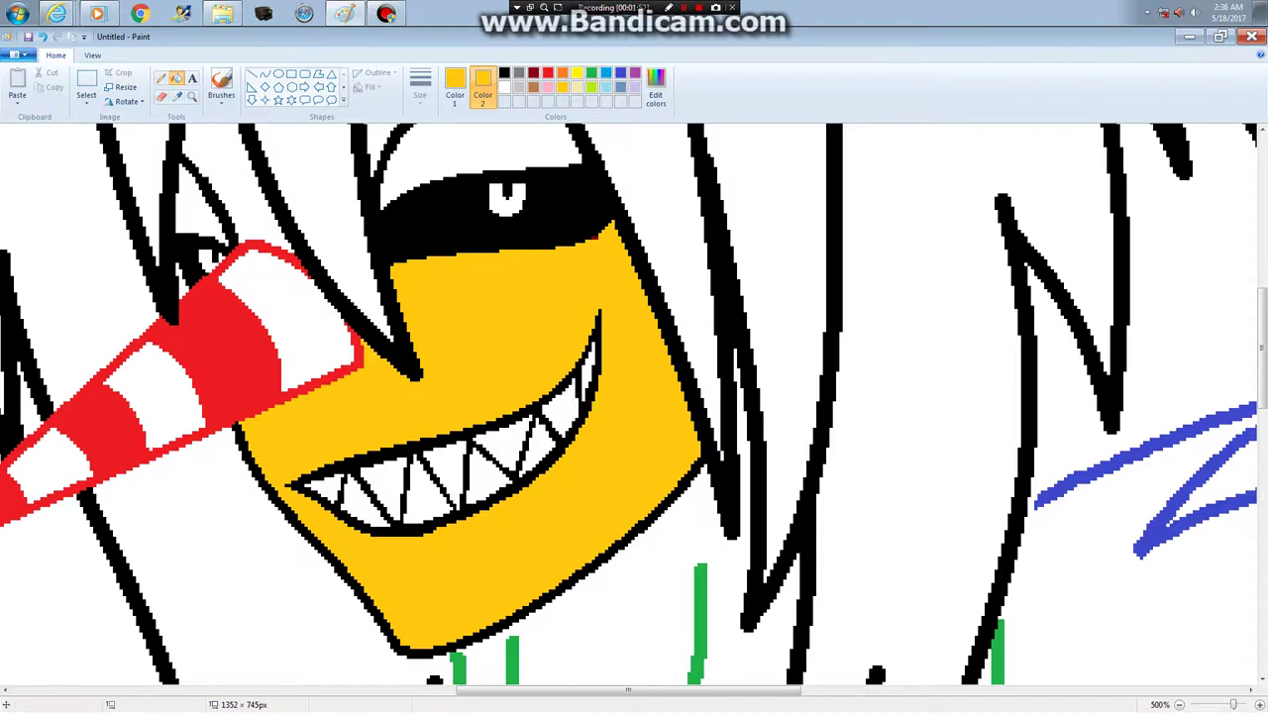
{"action": "left_click", "coordinate": [43, 37]}
Recolour the stray dark red speck under the visible eye with white
{"action": "left_click", "coordinate": [455, 87]}
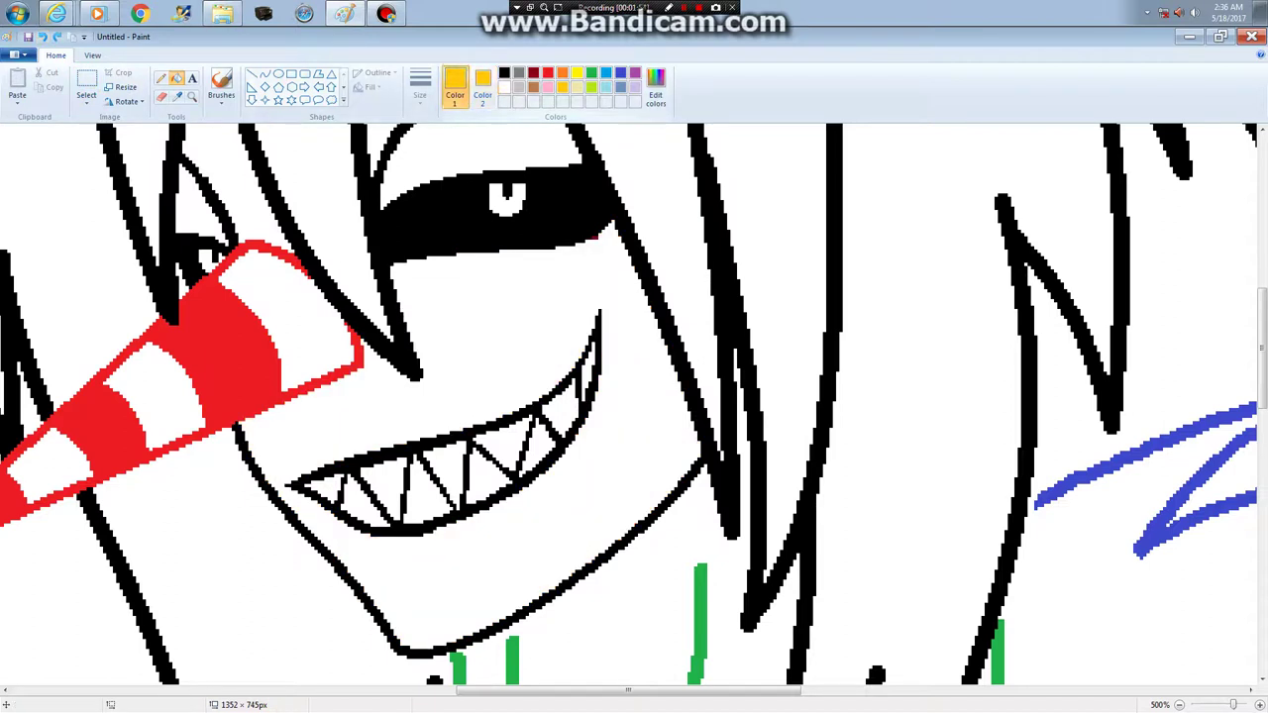
{"action": "left_click", "coordinate": [504, 88]}
{"action": "key", "text": "ctrl+z"}
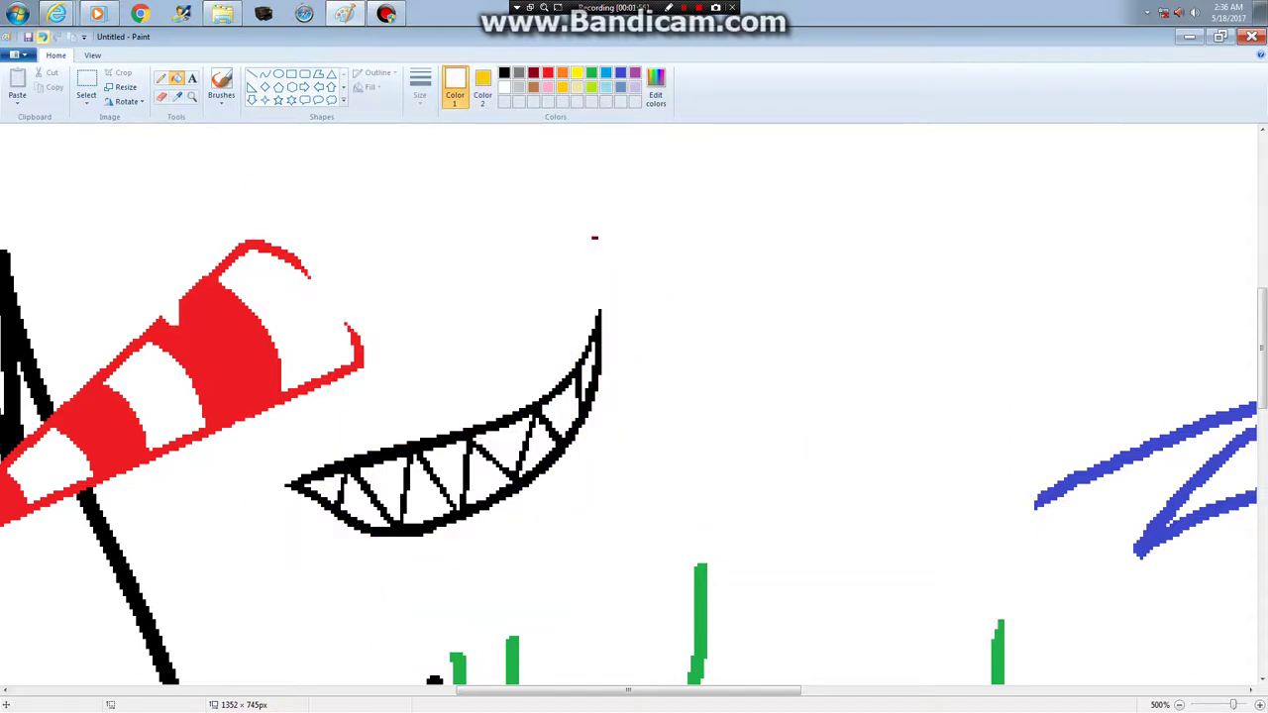
{"action": "key", "text": "ctrl+y"}
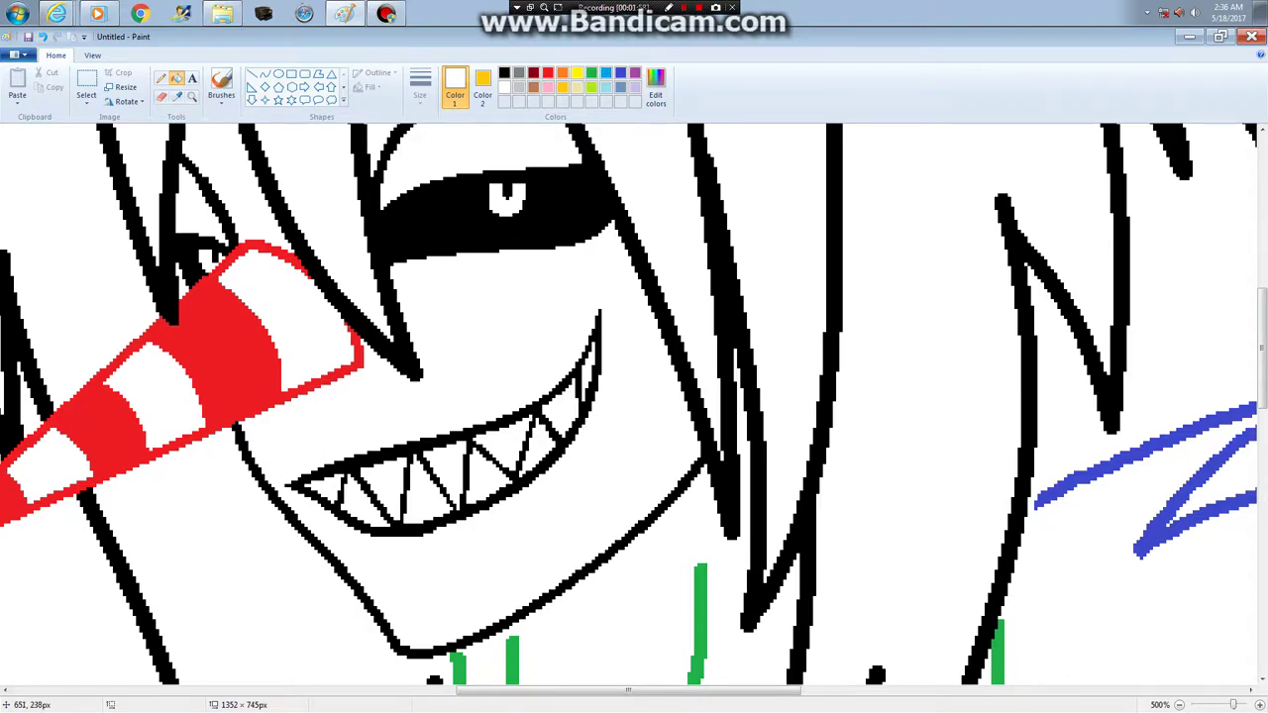
Trace a gold Pencil line along the lower part of the visible eye and fill the face below it with gold
{"action": "left_click", "coordinate": [161, 78]}
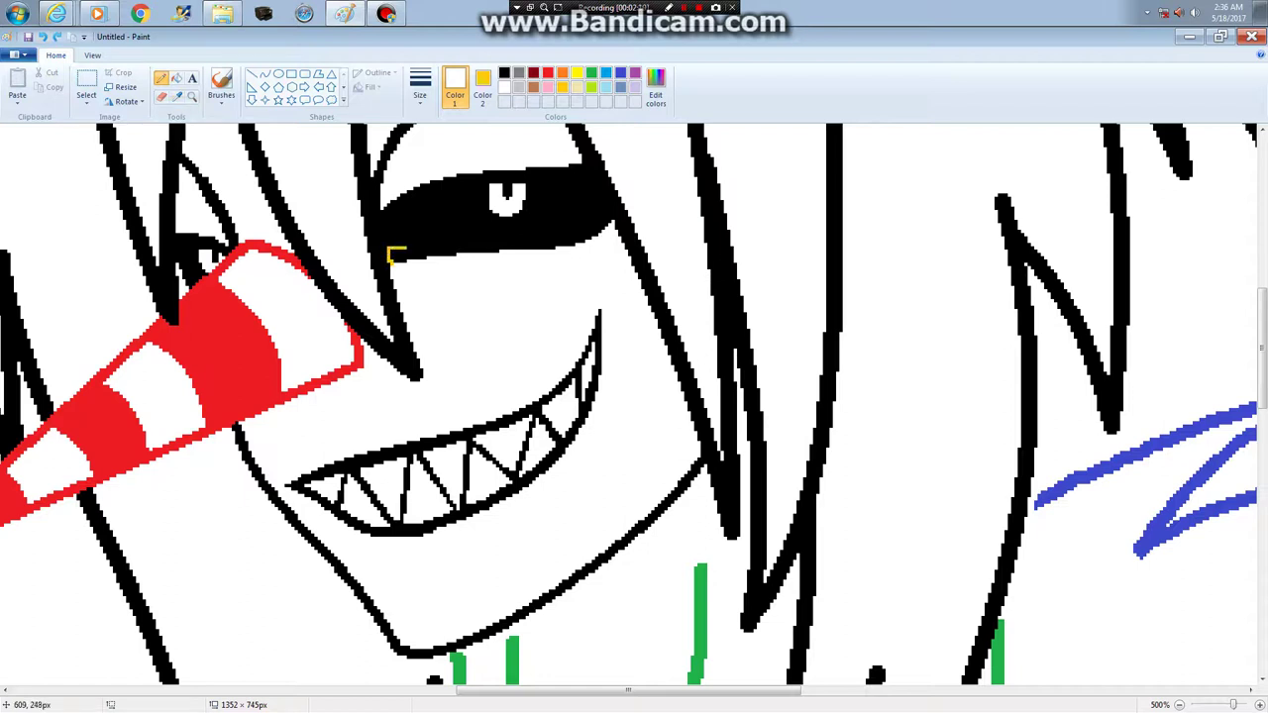
{"action": "mouse_move", "coordinate": [391, 255]}
{"action": "left_mouse_down"}
{"action": "mouse_move", "coordinate": [566, 218]}
{"action": "mouse_move", "coordinate": [600, 199]}
{"action": "mouse_move", "coordinate": [609, 208]}
{"action": "left_mouse_up"}
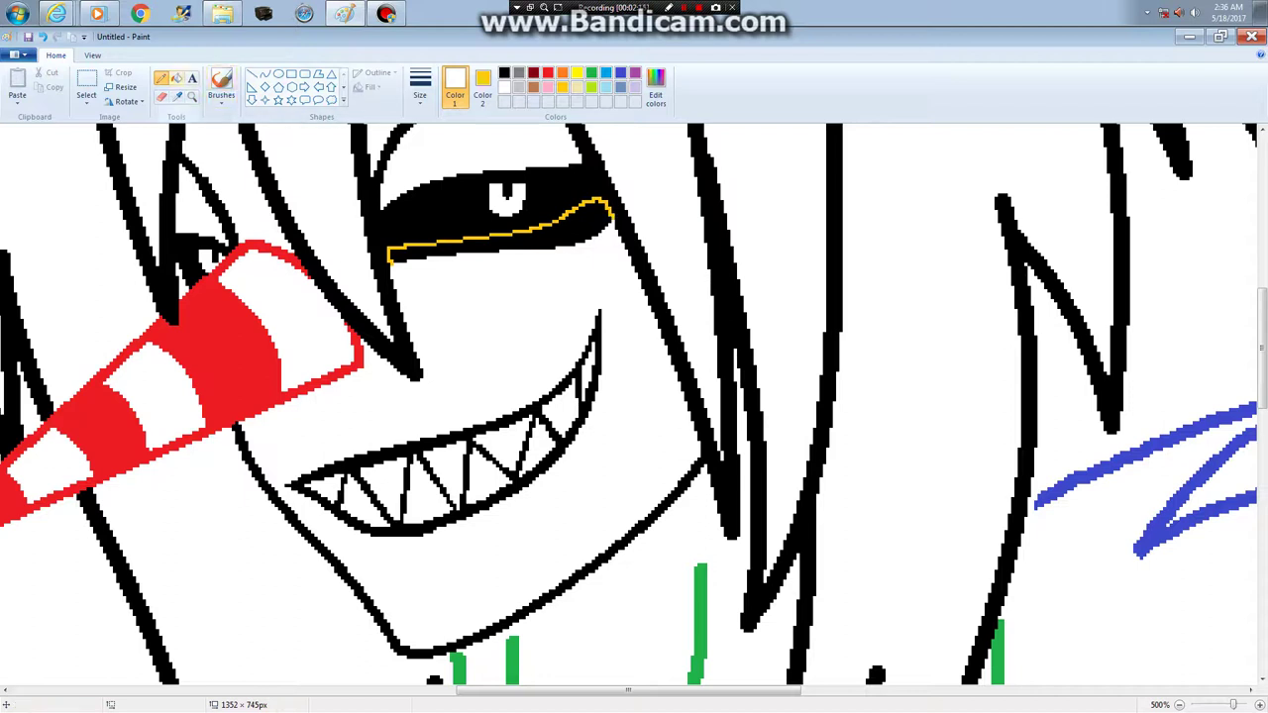
{"action": "left_click", "coordinate": [175, 78]}
{"action": "left_click", "coordinate": [466, 233]}
{"action": "left_click", "coordinate": [401, 271]}
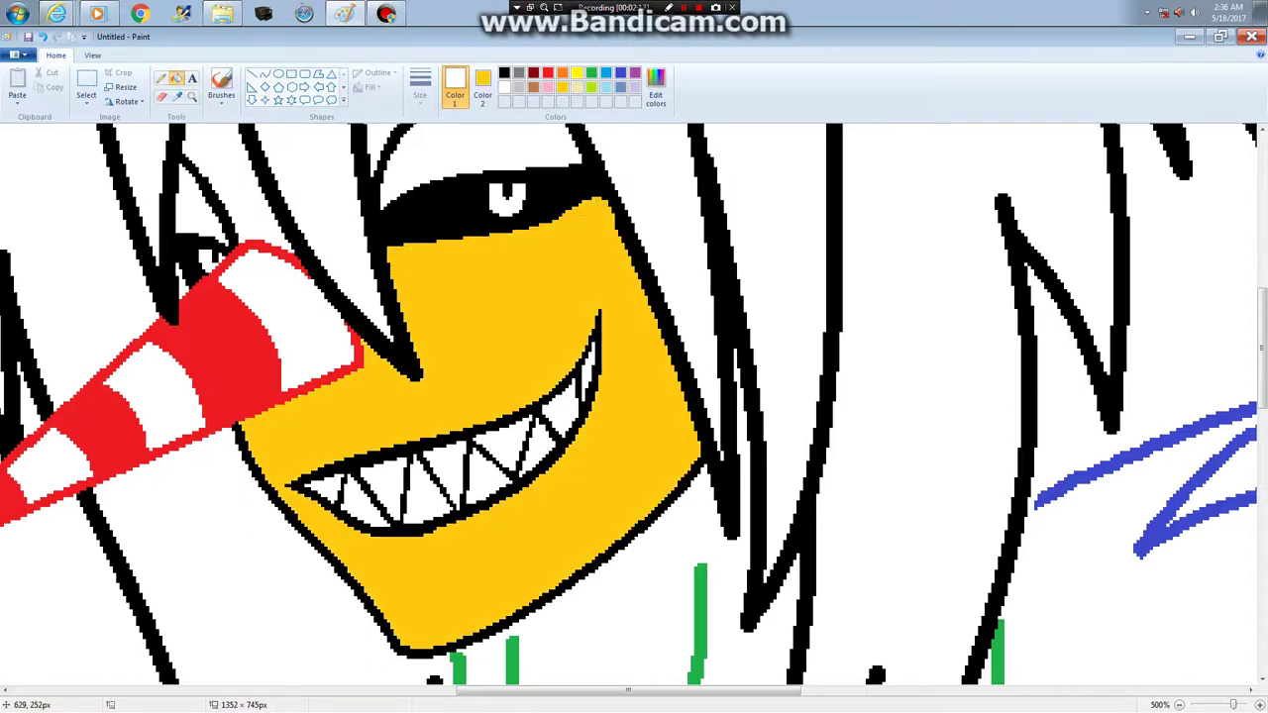
Select the entire picture and copy it
{"action": "left_click", "coordinate": [86, 104]}
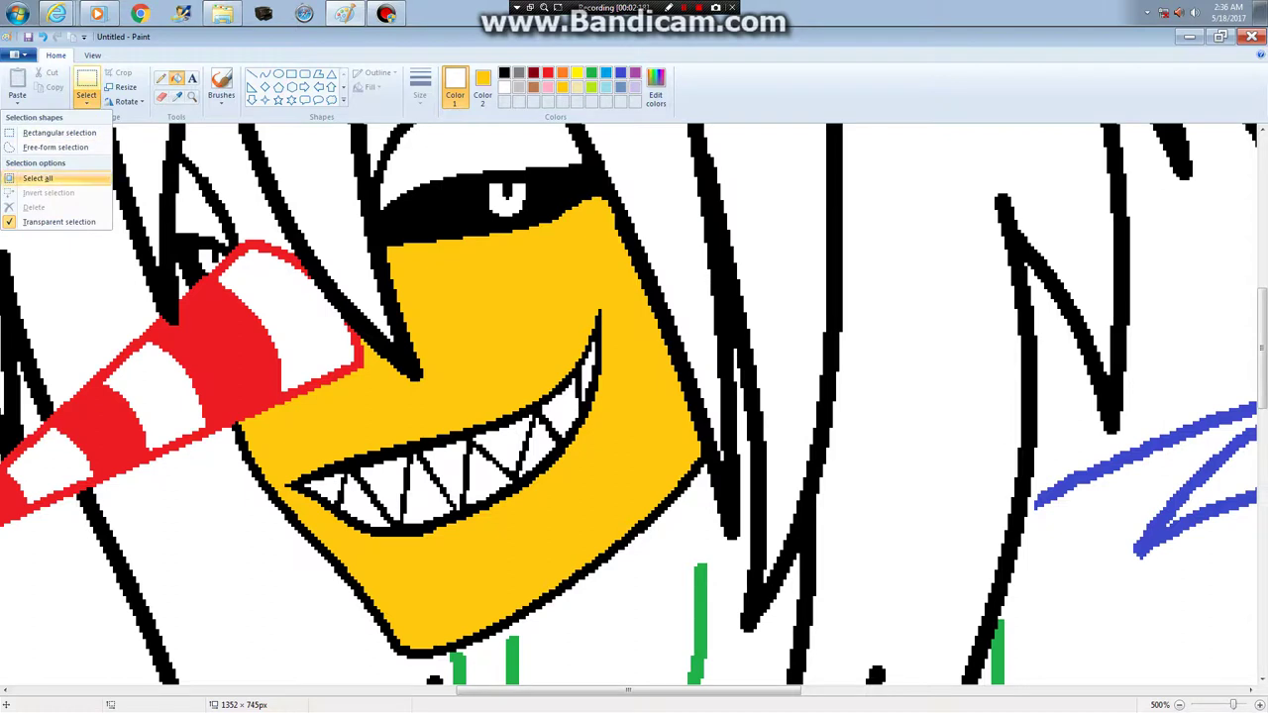
{"action": "left_click", "coordinate": [29, 178]}
{"action": "right_click", "coordinate": [91, 180]}
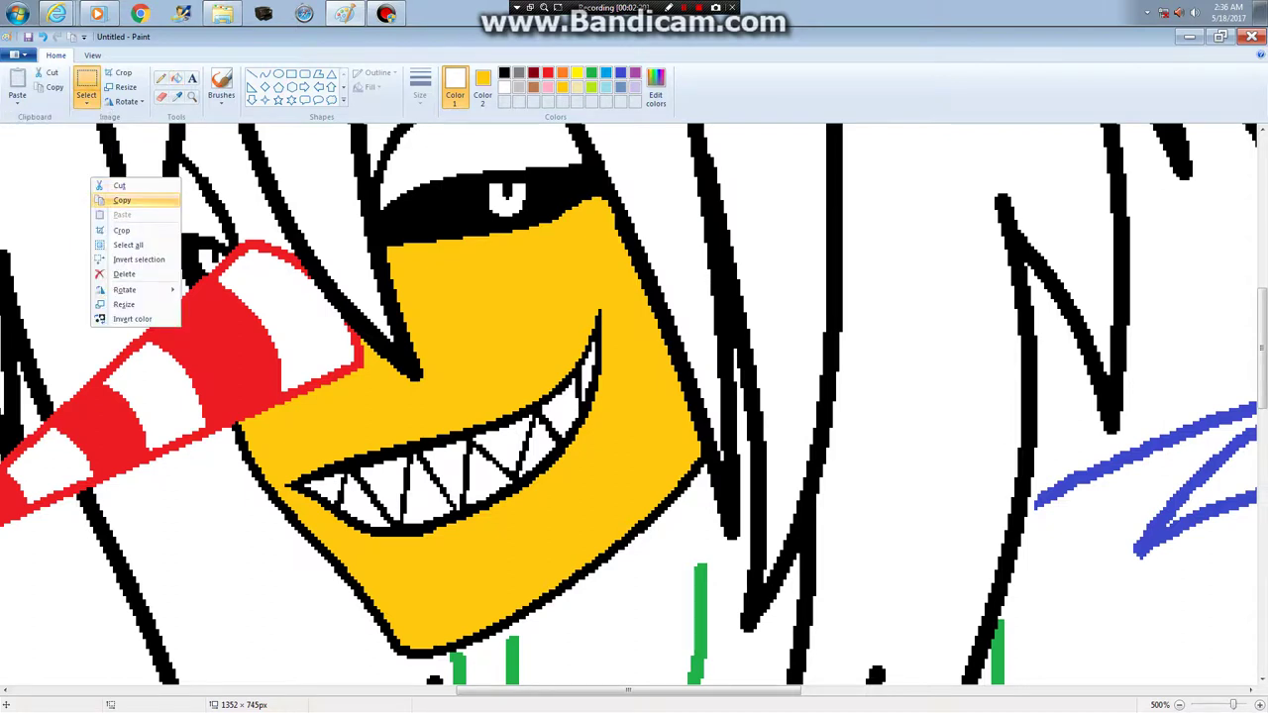
{"action": "left_click", "coordinate": [121, 200]}
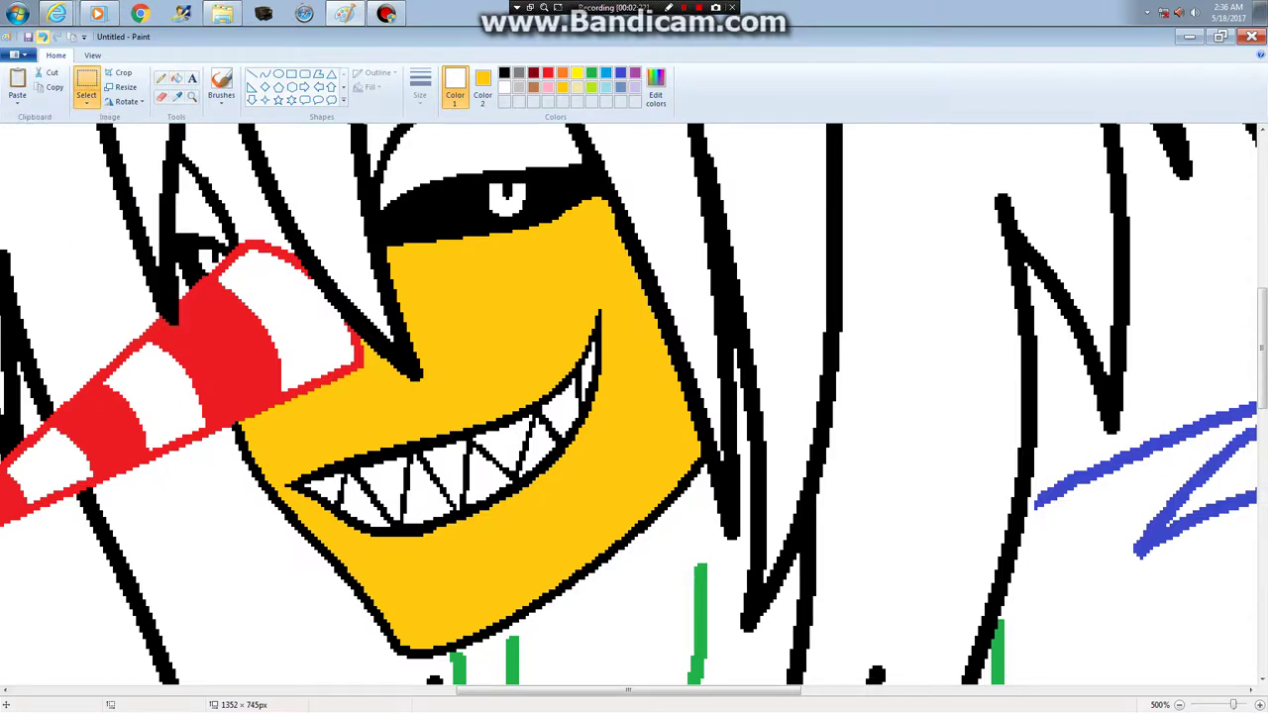
Undo the gold face fill and the gold line across the visible eye
{"action": "left_click", "coordinate": [43, 37]}
{"action": "left_click", "coordinate": [42, 37]}
{"action": "left_click", "coordinate": [43, 37]}
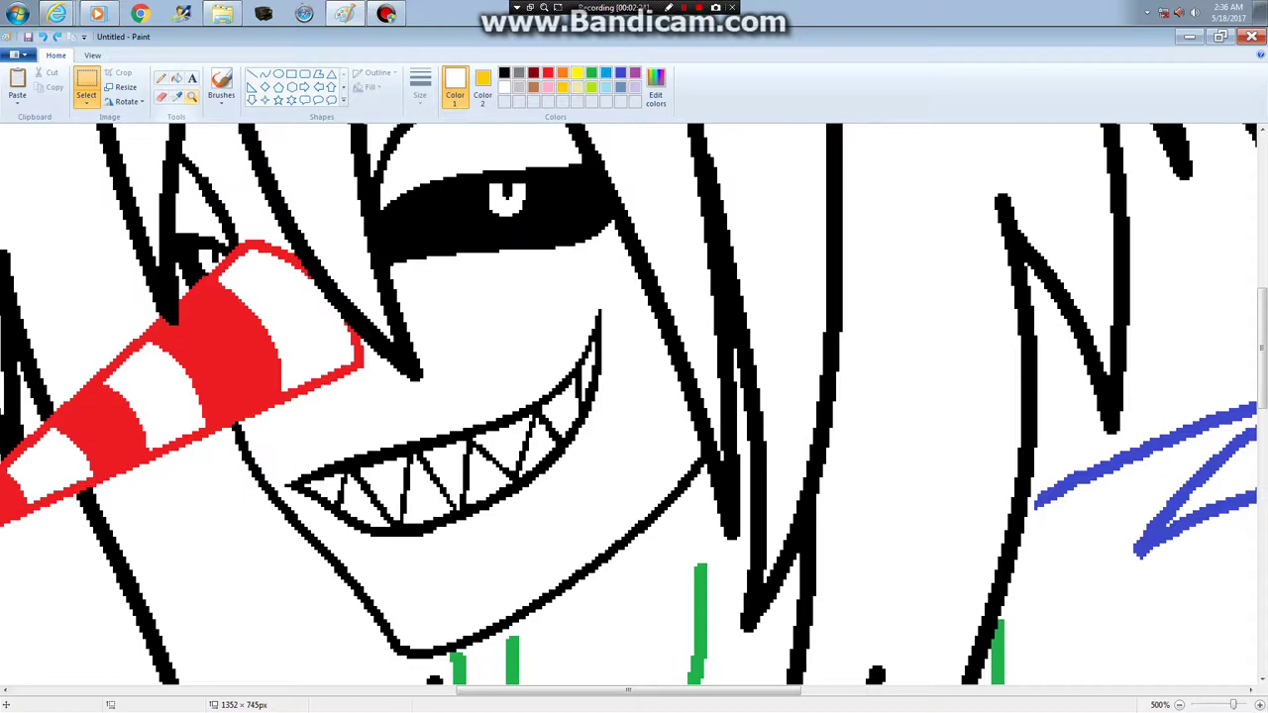
Draw a black Pencil streak in the second-thinnest size from the visible eye's outer corner down to the jaw
{"action": "left_click", "coordinate": [160, 77]}
{"action": "left_click", "coordinate": [503, 72]}
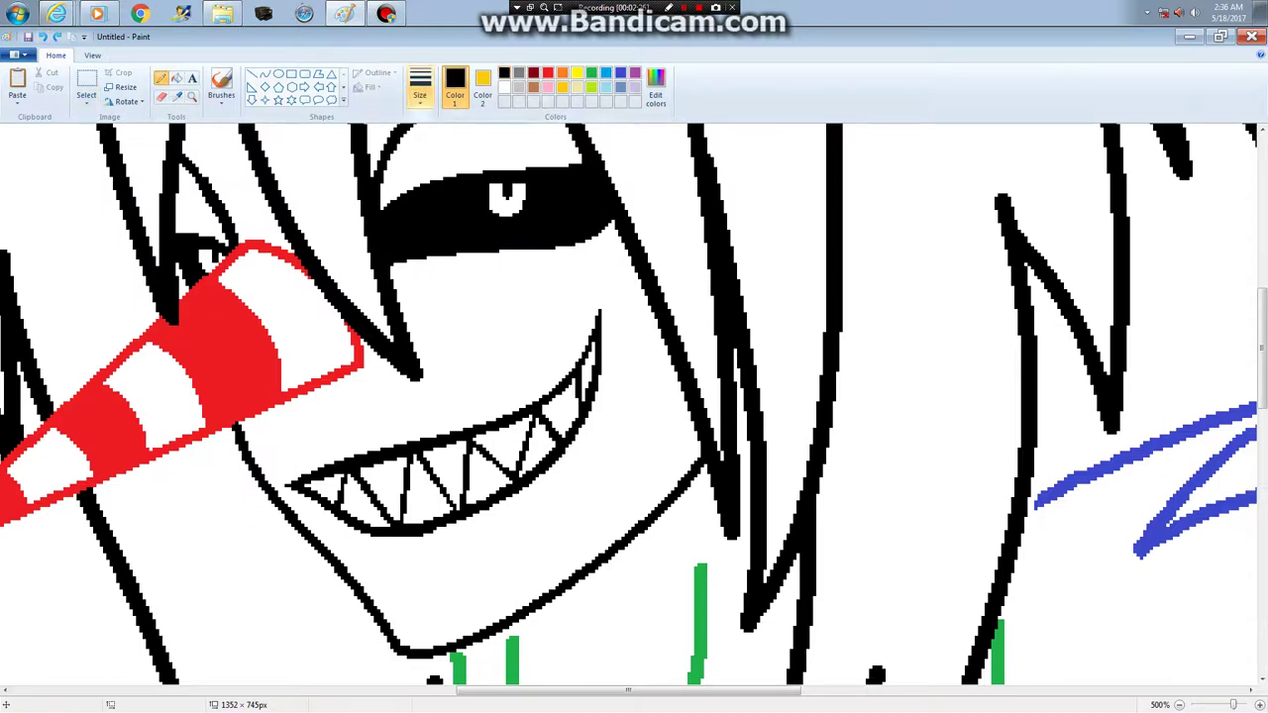
{"action": "left_click", "coordinate": [420, 89]}
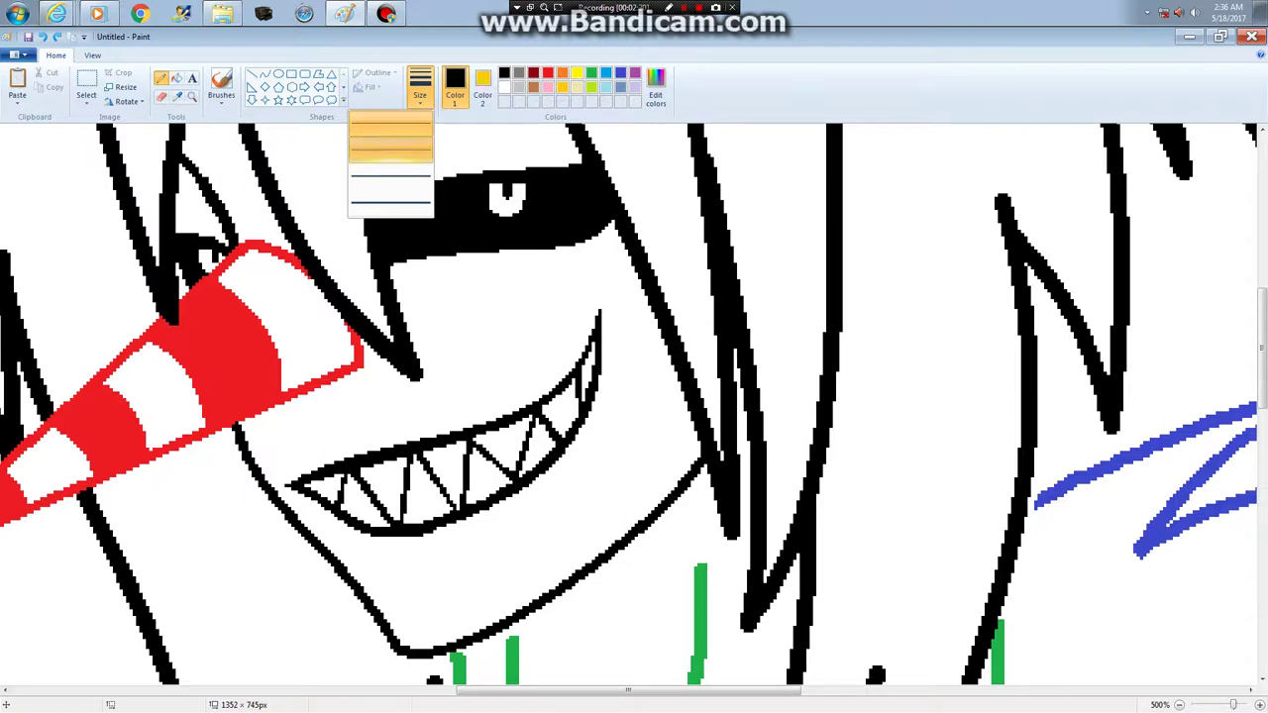
{"action": "left_click", "coordinate": [390, 151]}
{"action": "mouse_move", "coordinate": [596, 237]}
{"action": "left_mouse_down"}
{"action": "mouse_move", "coordinate": [625, 347]}
{"action": "mouse_move", "coordinate": [604, 549]}
{"action": "left_mouse_up"}
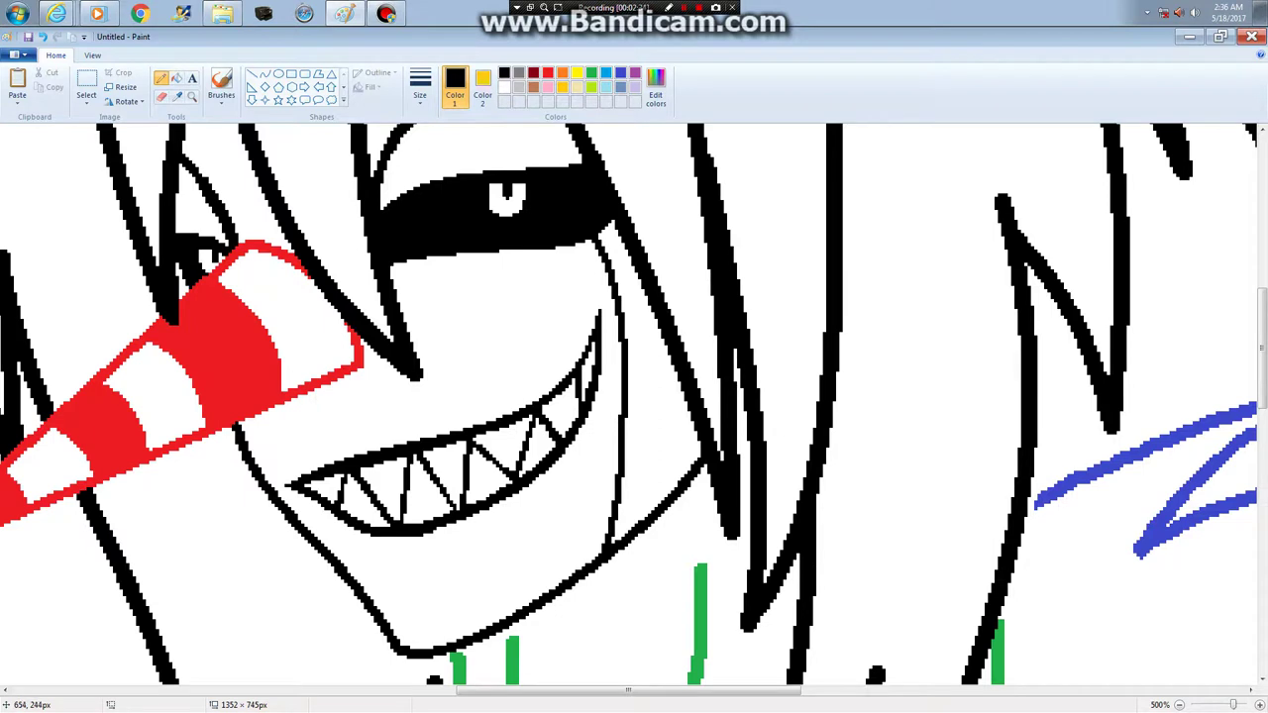
Draw two thin black streaks from the visible eye to the grin and one from the mouth corner to the jaw
{"action": "left_click_drag", "start_coordinate": [551, 250], "coordinate": [564, 382]}
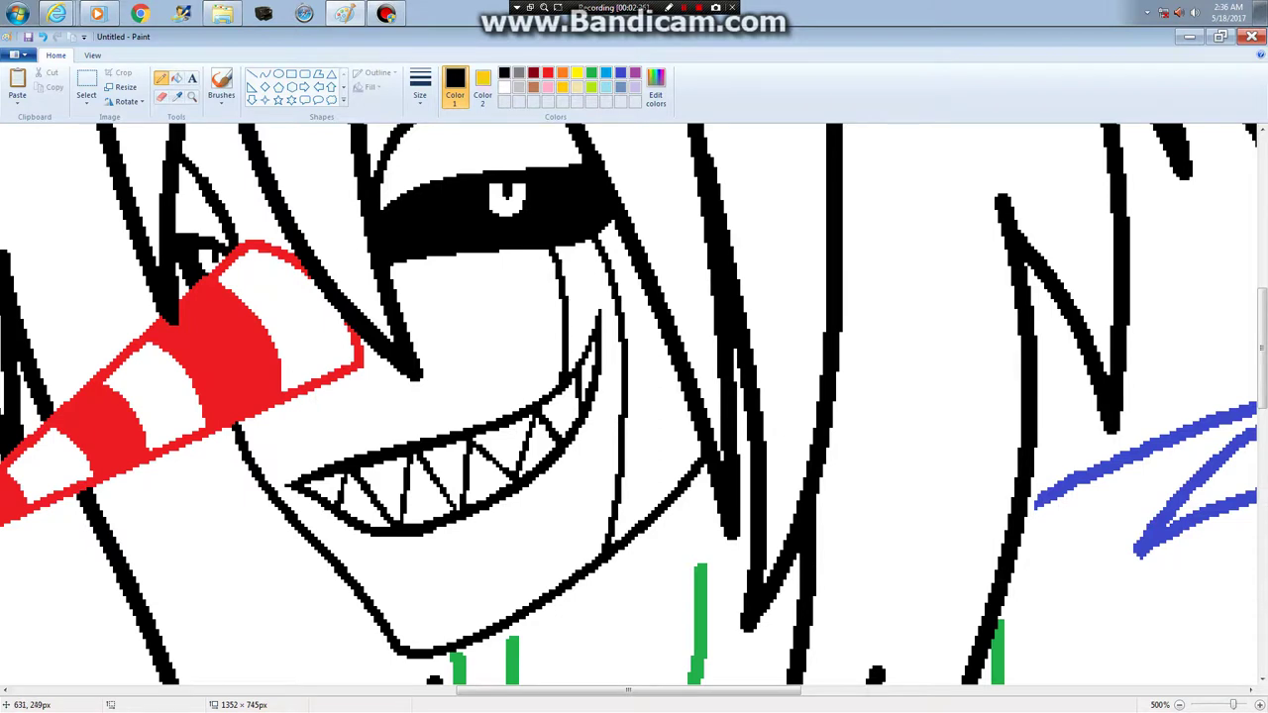
{"action": "left_click_drag", "start_coordinate": [478, 253], "coordinate": [494, 422]}
{"action": "left_click_drag", "start_coordinate": [518, 250], "coordinate": [523, 406]}
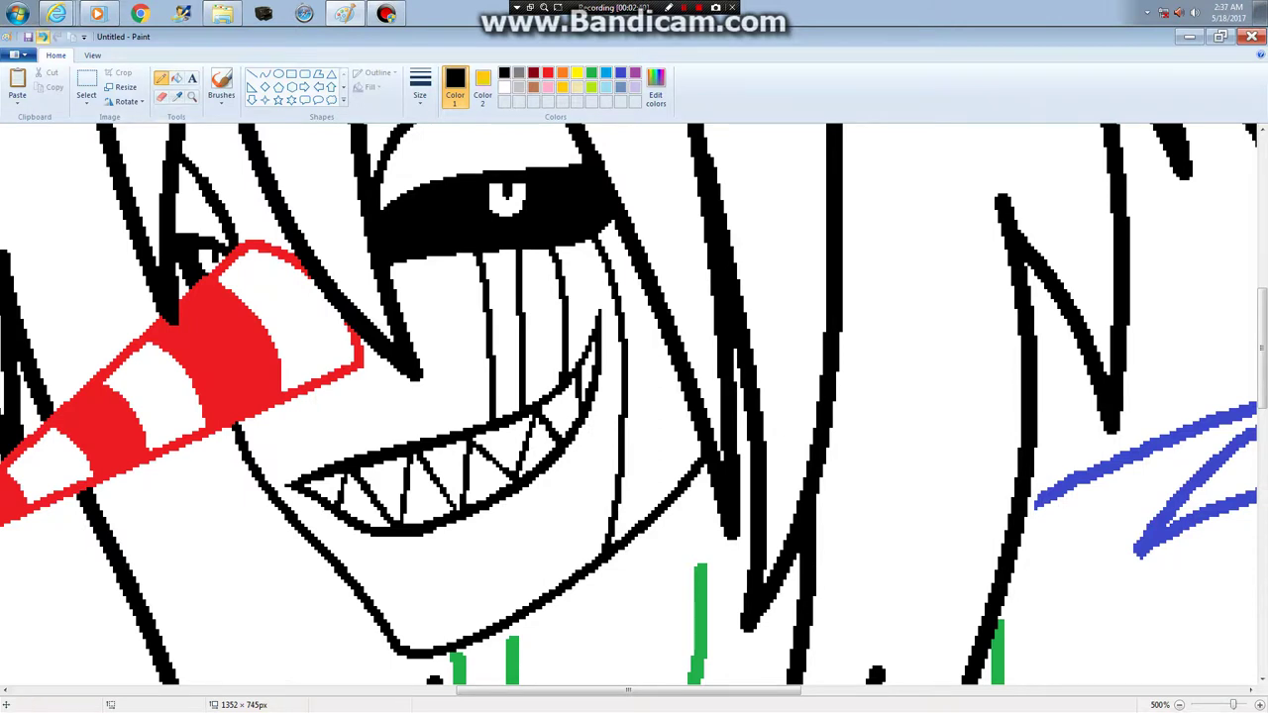
{"action": "key", "text": "ctrl+z"}
{"action": "mouse_move", "coordinate": [584, 424]}
{"action": "left_mouse_down"}
{"action": "mouse_move", "coordinate": [567, 541]}
{"action": "mouse_move", "coordinate": [528, 619]}
{"action": "left_mouse_up"}
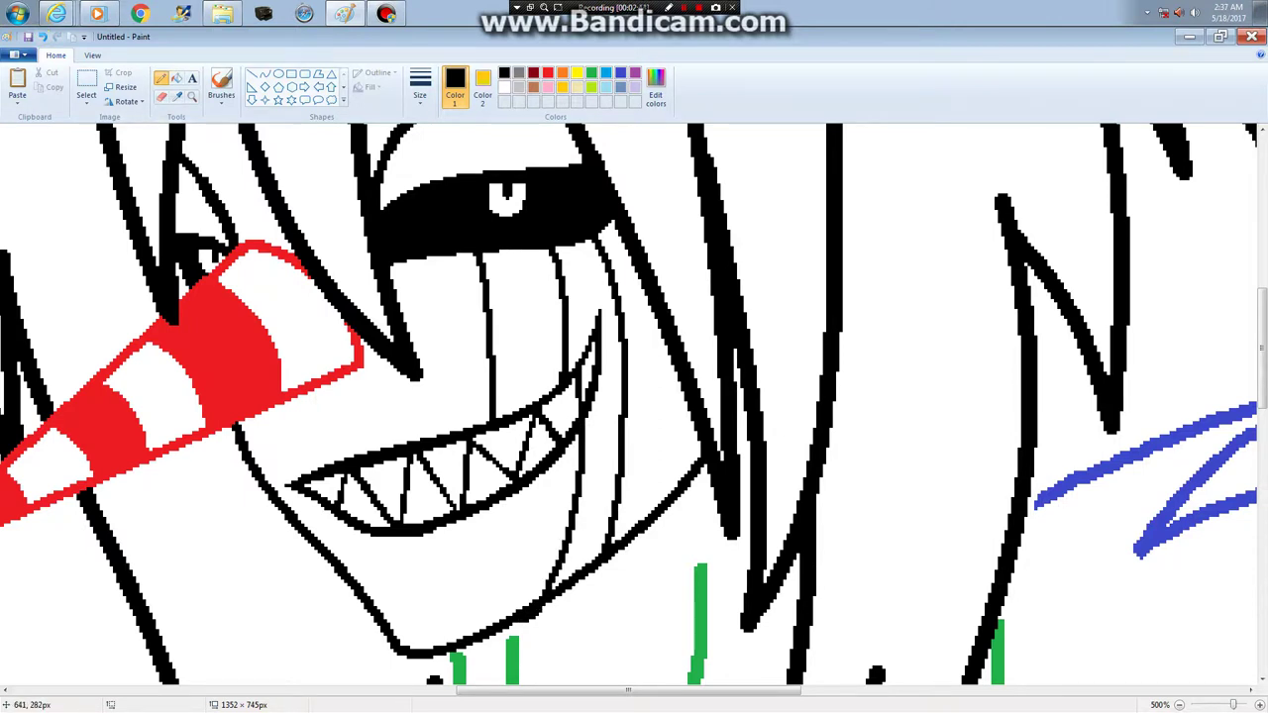
{"action": "mouse_move", "coordinate": [539, 476]}
{"action": "left_mouse_down"}
{"action": "mouse_move", "coordinate": [525, 579]}
{"action": "mouse_move", "coordinate": [532, 543]}
{"action": "left_mouse_up"}
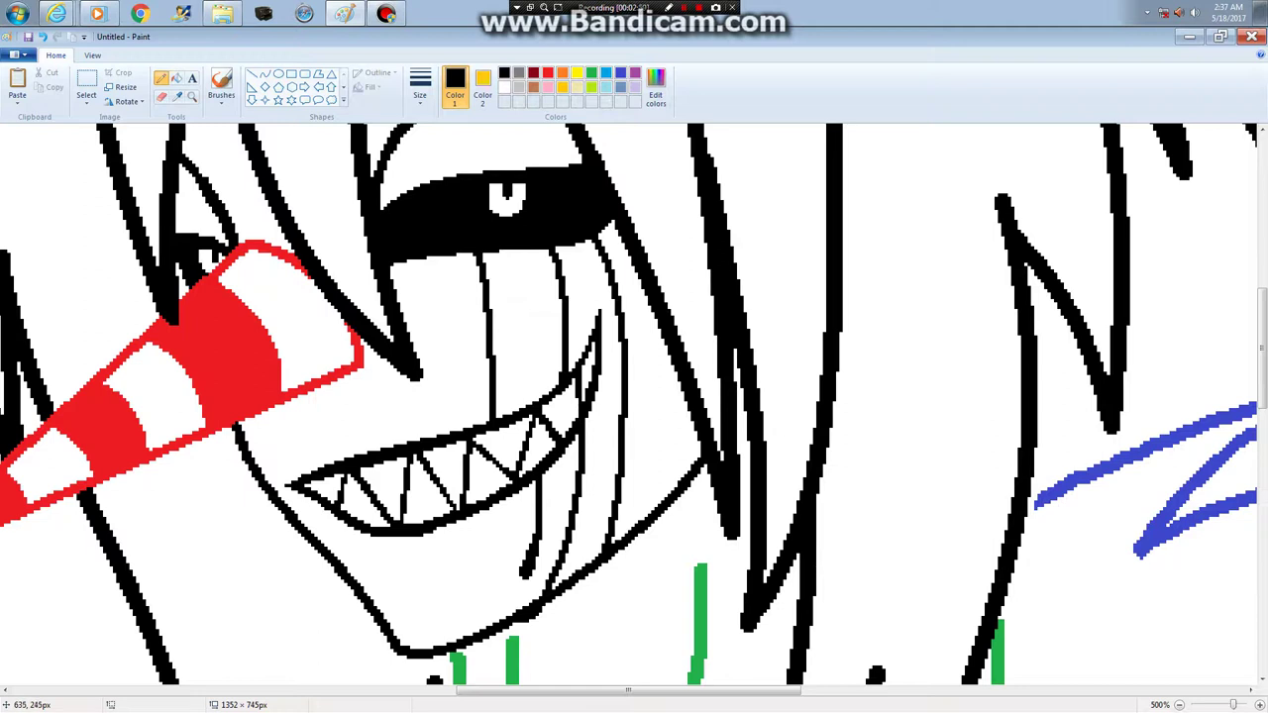
{"action": "mouse_move", "coordinate": [521, 252]}
{"action": "left_mouse_down"}
{"action": "mouse_move", "coordinate": [523, 359]}
{"action": "mouse_move", "coordinate": [526, 254]}
{"action": "left_mouse_up"}
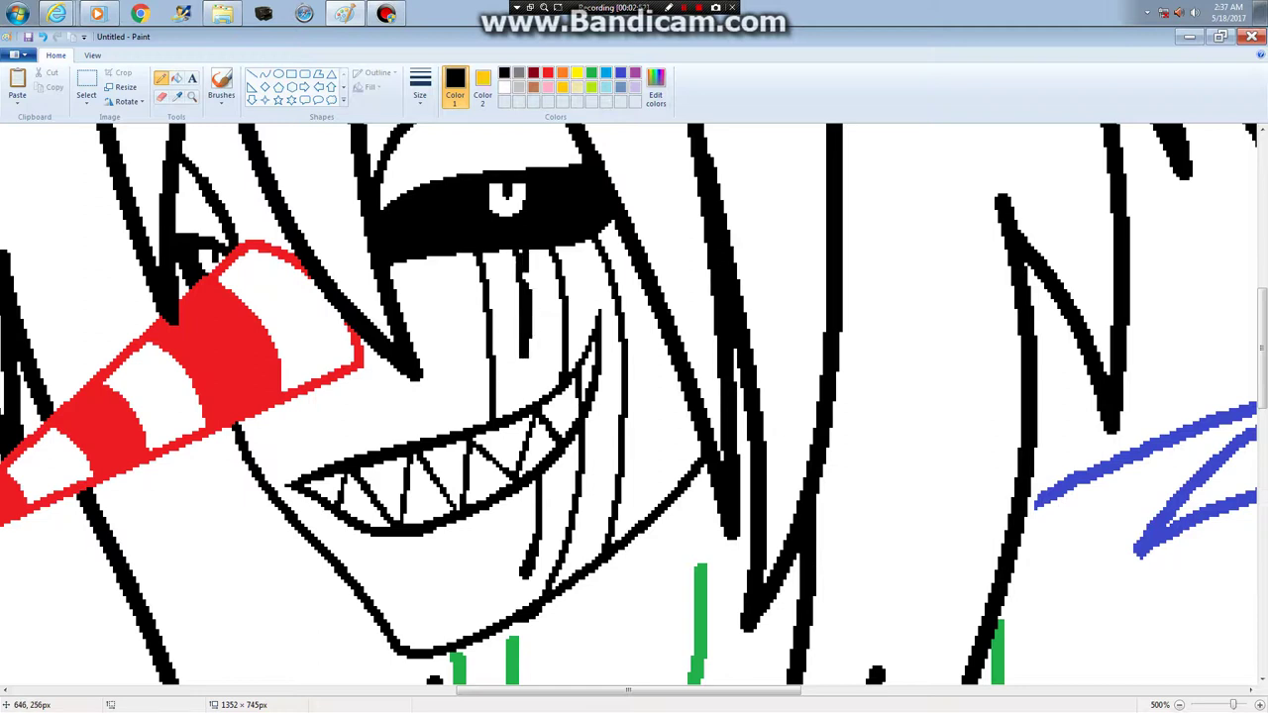
{"action": "key", "text": "ctrl+z"}
{"action": "key", "text": "ctrl+z"}
{"action": "key", "text": "ctrl+z"}
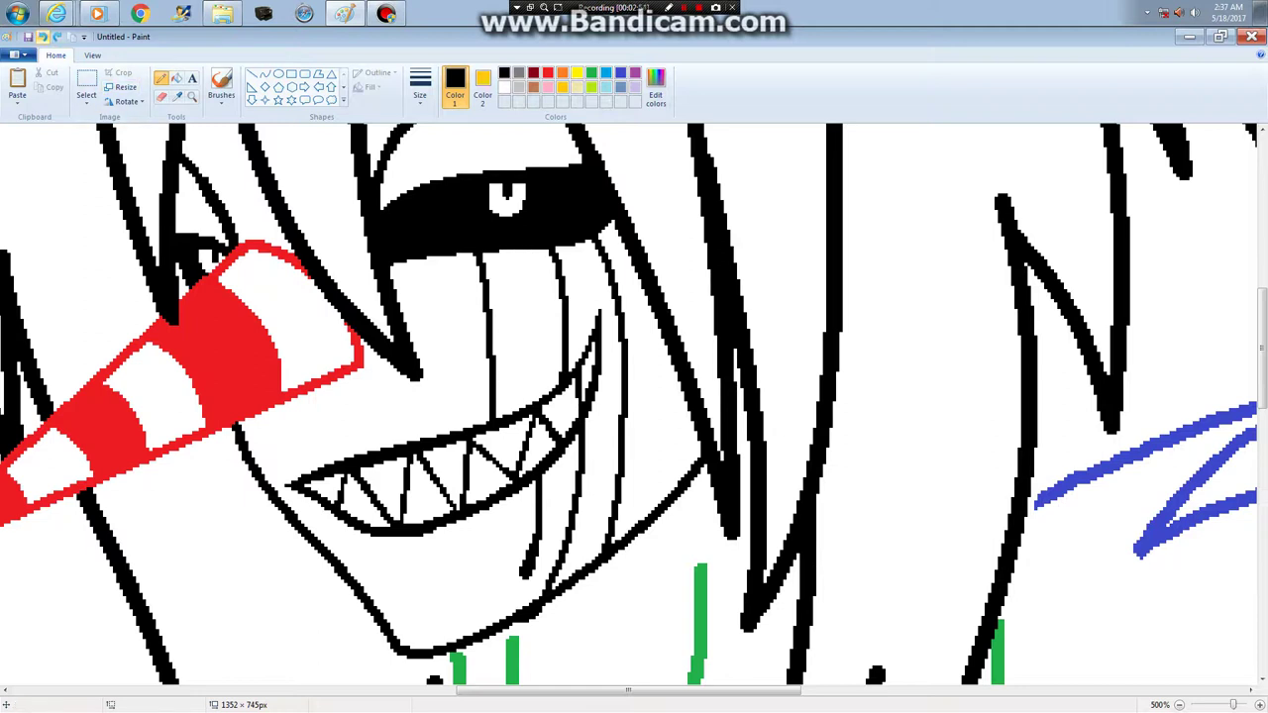
Draw a thin black streak from the visible eye through the mouth to the chin, plus two from the eye's inner half to the grin
{"action": "mouse_move", "coordinate": [516, 250]}
{"action": "left_mouse_down"}
{"action": "mouse_move", "coordinate": [527, 323]}
{"action": "mouse_move", "coordinate": [496, 591]}
{"action": "mouse_move", "coordinate": [470, 634]}
{"action": "left_mouse_up"}
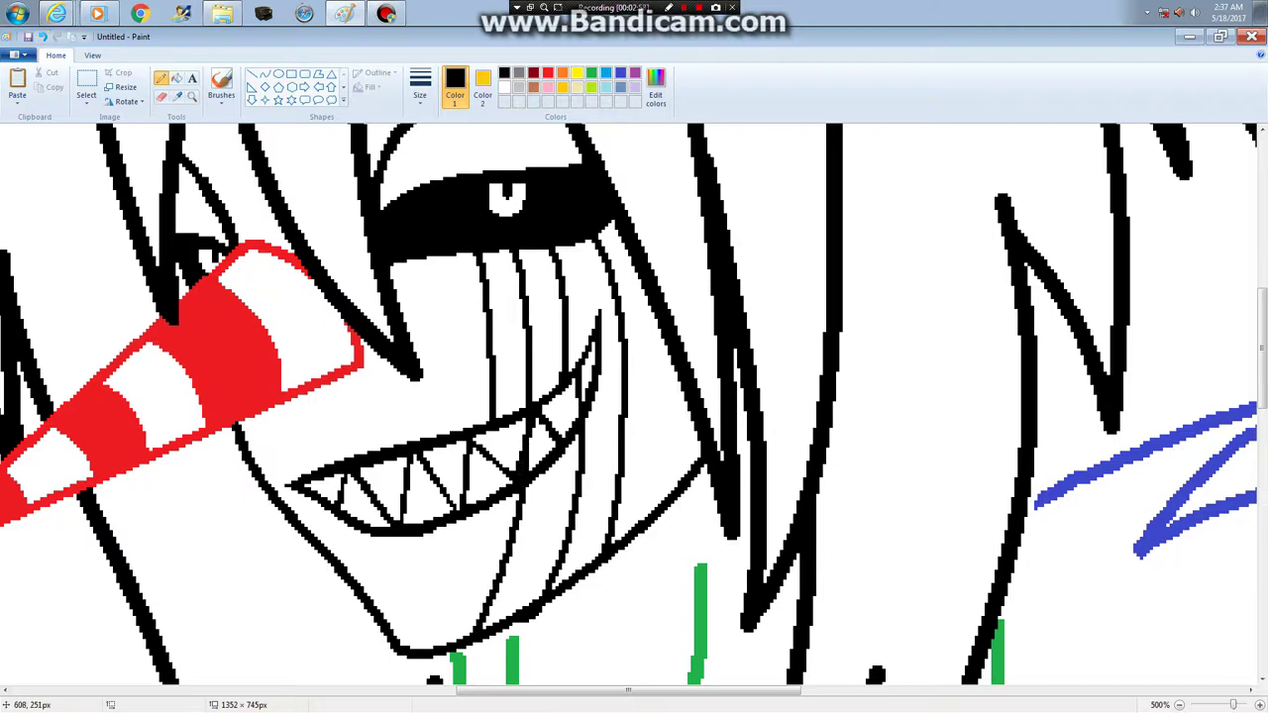
{"action": "left_click_drag", "start_coordinate": [401, 262], "coordinate": [452, 428]}
{"action": "left_click_drag", "start_coordinate": [440, 256], "coordinate": [471, 428]}
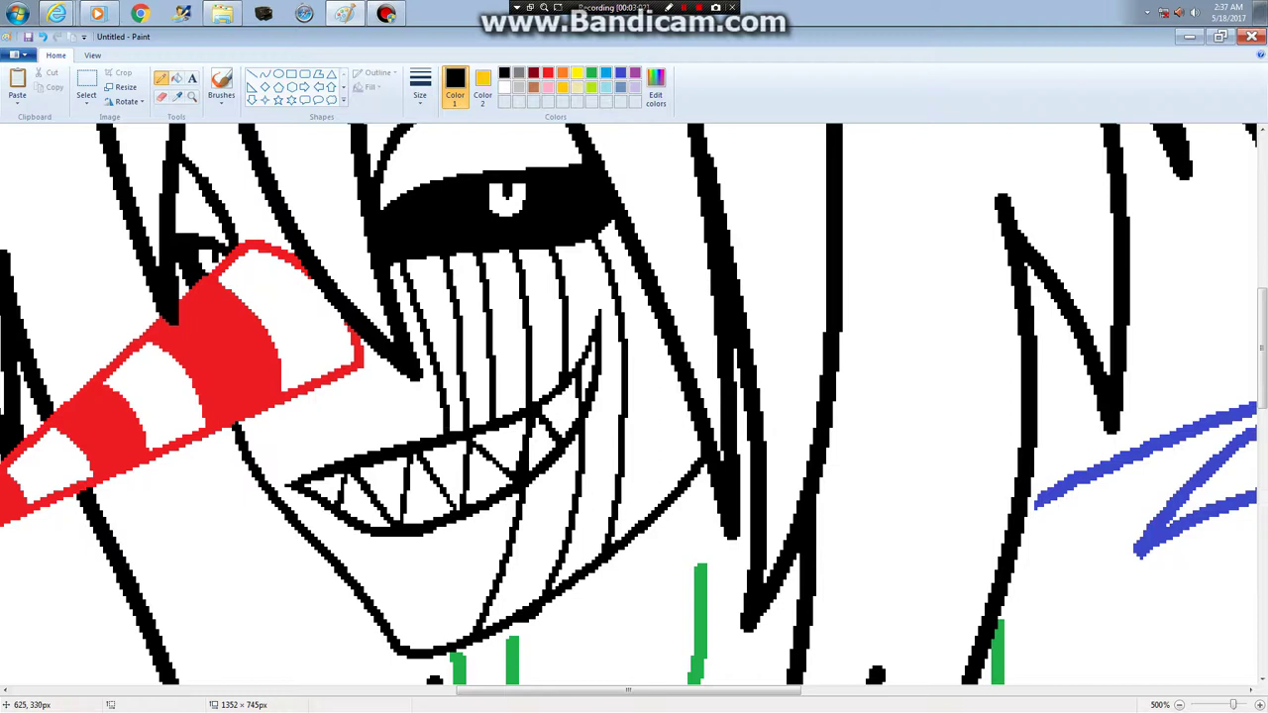
{"action": "left_click_drag", "start_coordinate": [455, 472], "coordinate": [466, 624]}
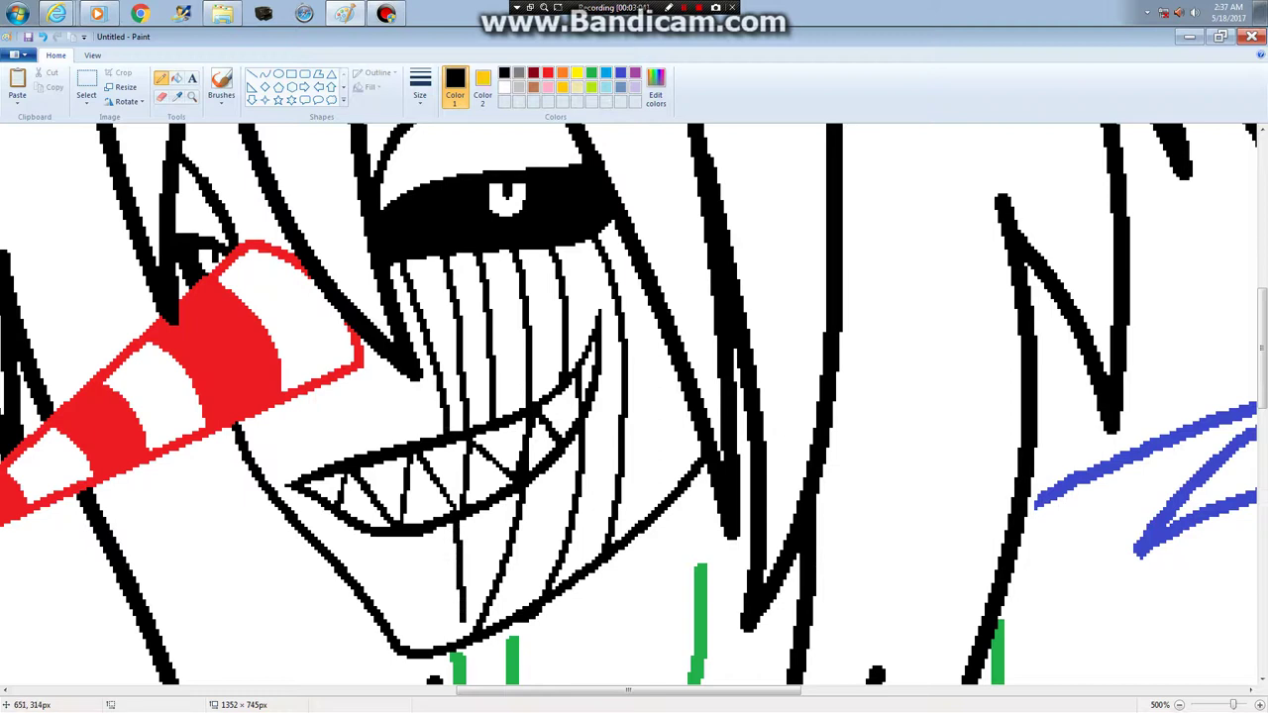
{"action": "left_click_drag", "start_coordinate": [545, 474], "coordinate": [536, 601]}
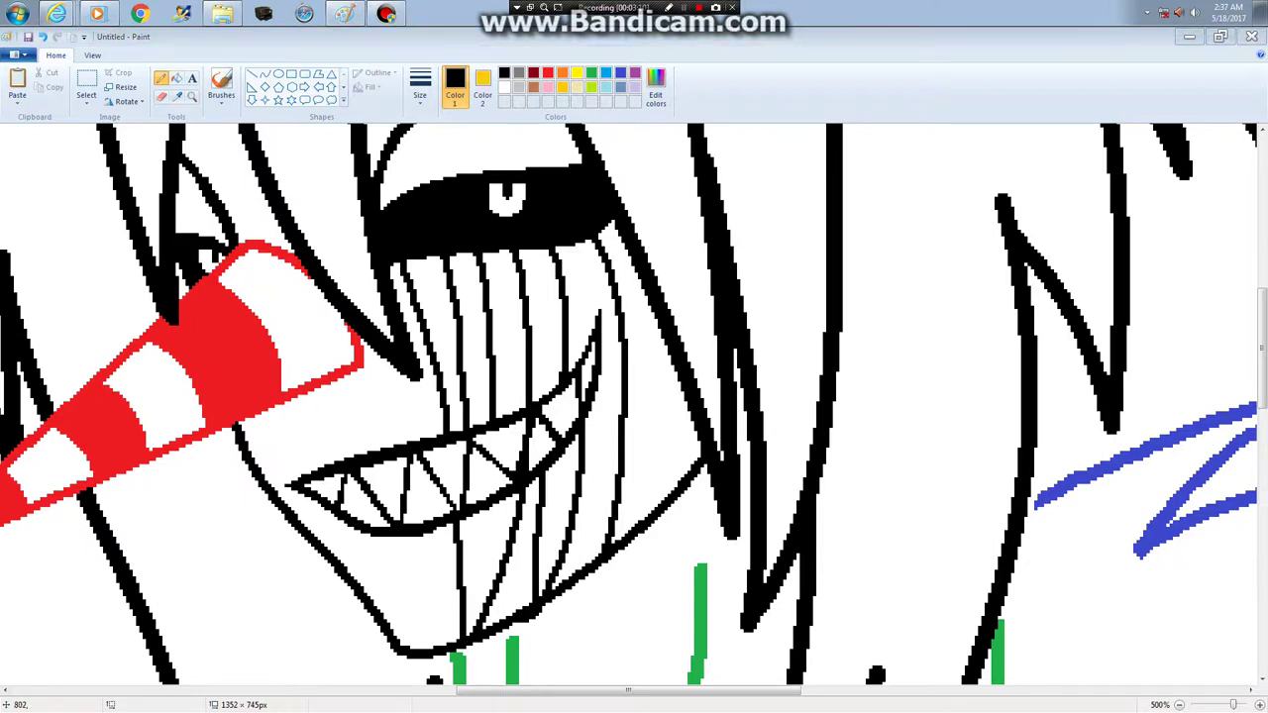
{"action": "scroll", "coordinate": [143, 236], "scroll_direction": "down", "scroll_amount": 4}
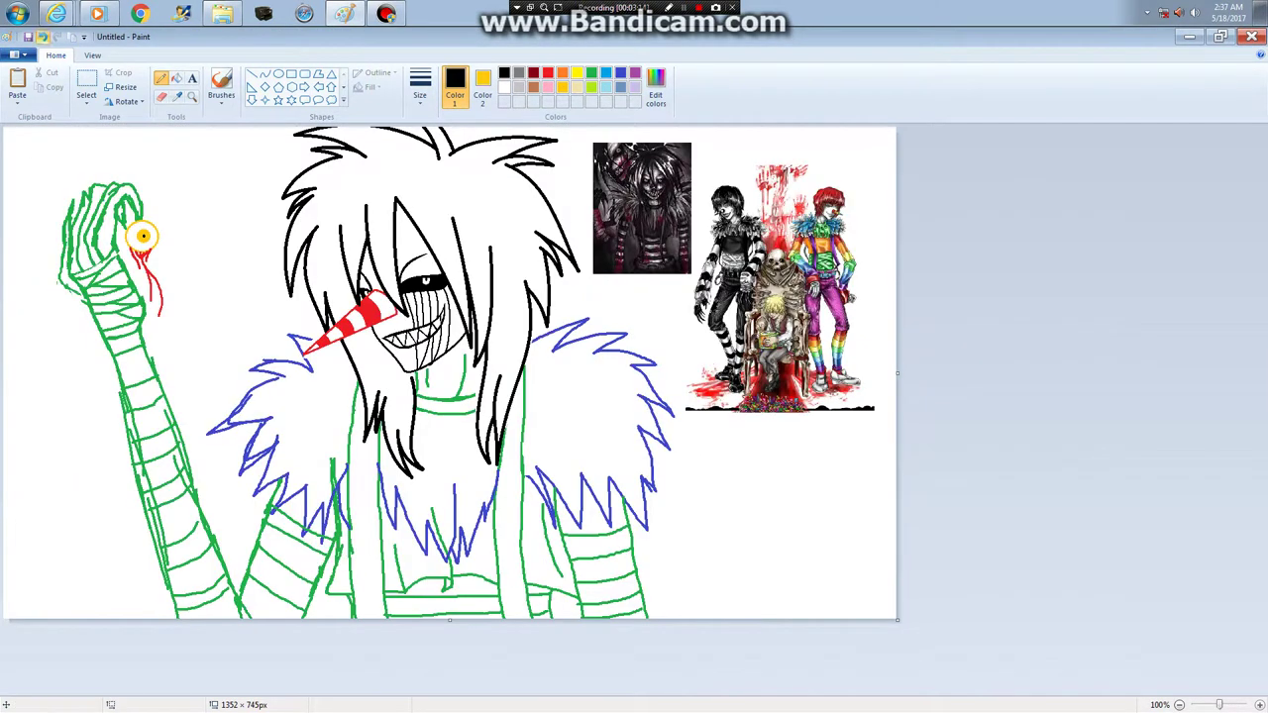
{"action": "left_click", "coordinate": [43, 37]}
Draw a thin black streak from the middle of the lower lip down to the chin
{"action": "left_click", "coordinate": [1260, 705]}
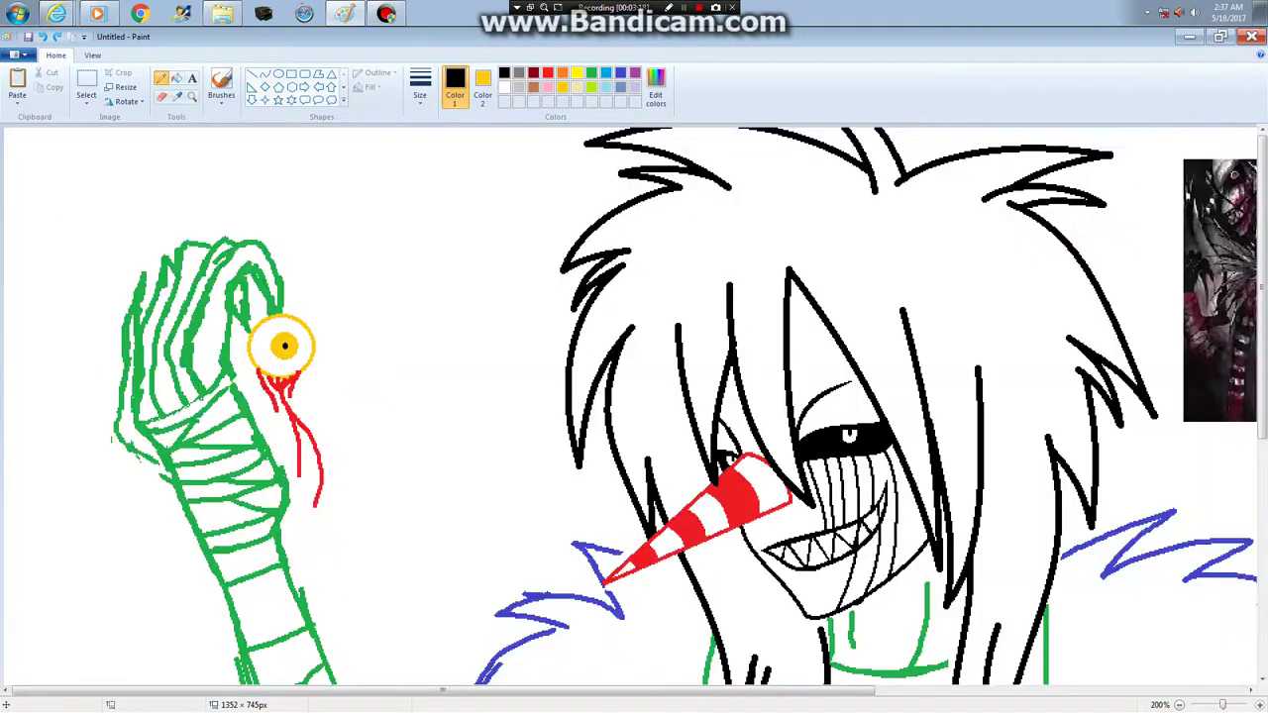
{"action": "left_click", "coordinate": [1260, 706]}
{"action": "left_click", "coordinate": [1262, 585]}
{"action": "left_click_drag", "start_coordinate": [420, 690], "coordinate": [682, 691]}
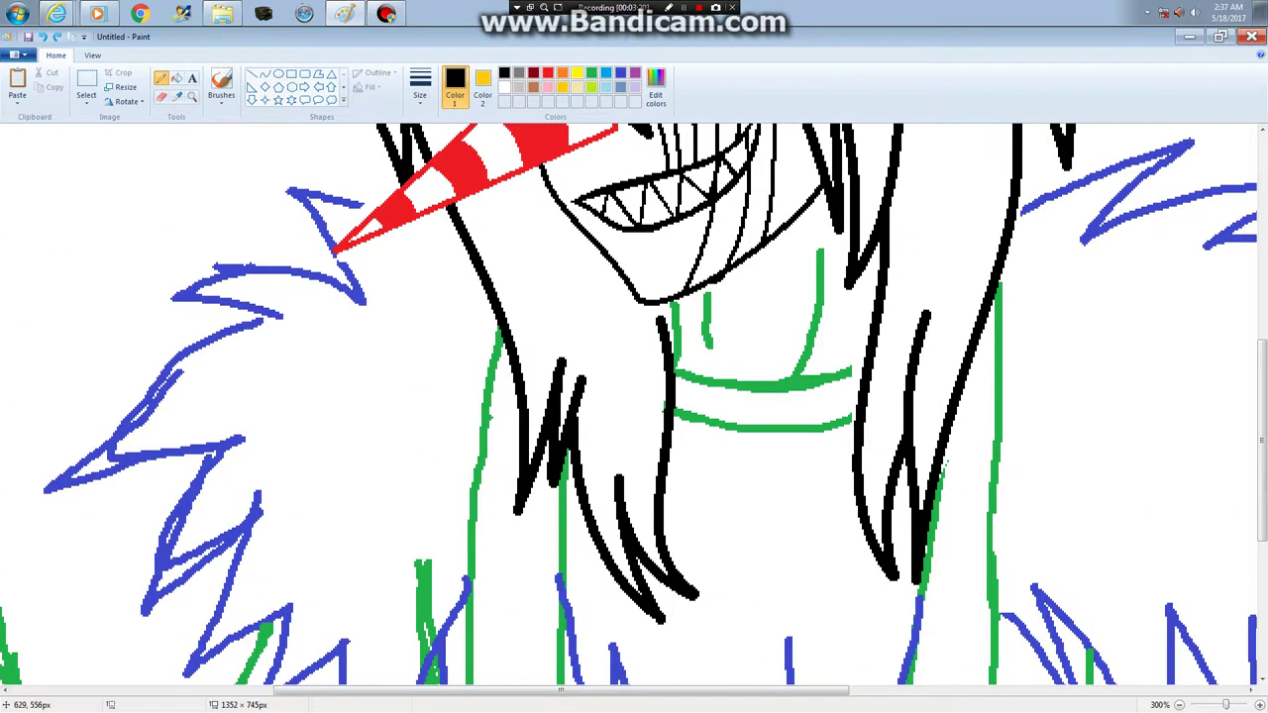
{"action": "left_click_drag", "start_coordinate": [680, 208], "coordinate": [662, 298]}
{"action": "scroll", "coordinate": [634, 407], "scroll_direction": "up", "scroll_amount": 4}
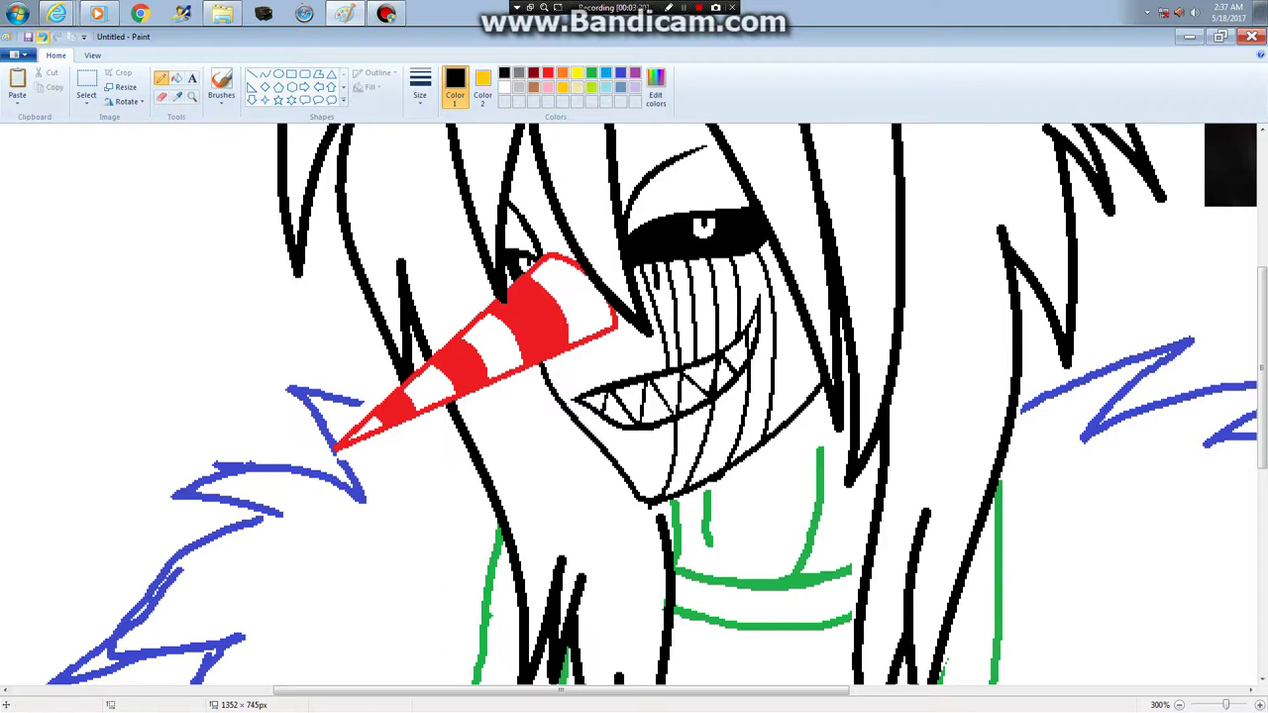
{"action": "left_click", "coordinate": [43, 36]}
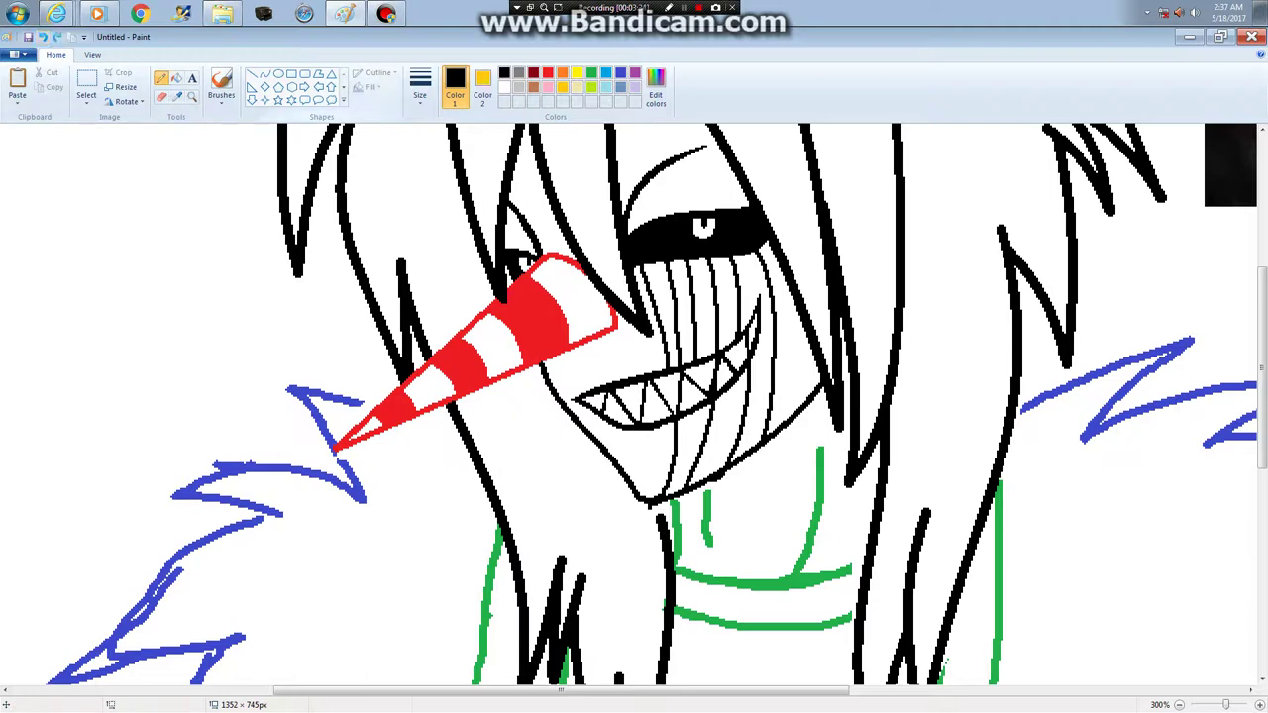
Add short thin black streaks between the long ones under the visible eye and beside the jaw just below the red cone
{"action": "left_click_drag", "start_coordinate": [717, 263], "coordinate": [738, 325]}
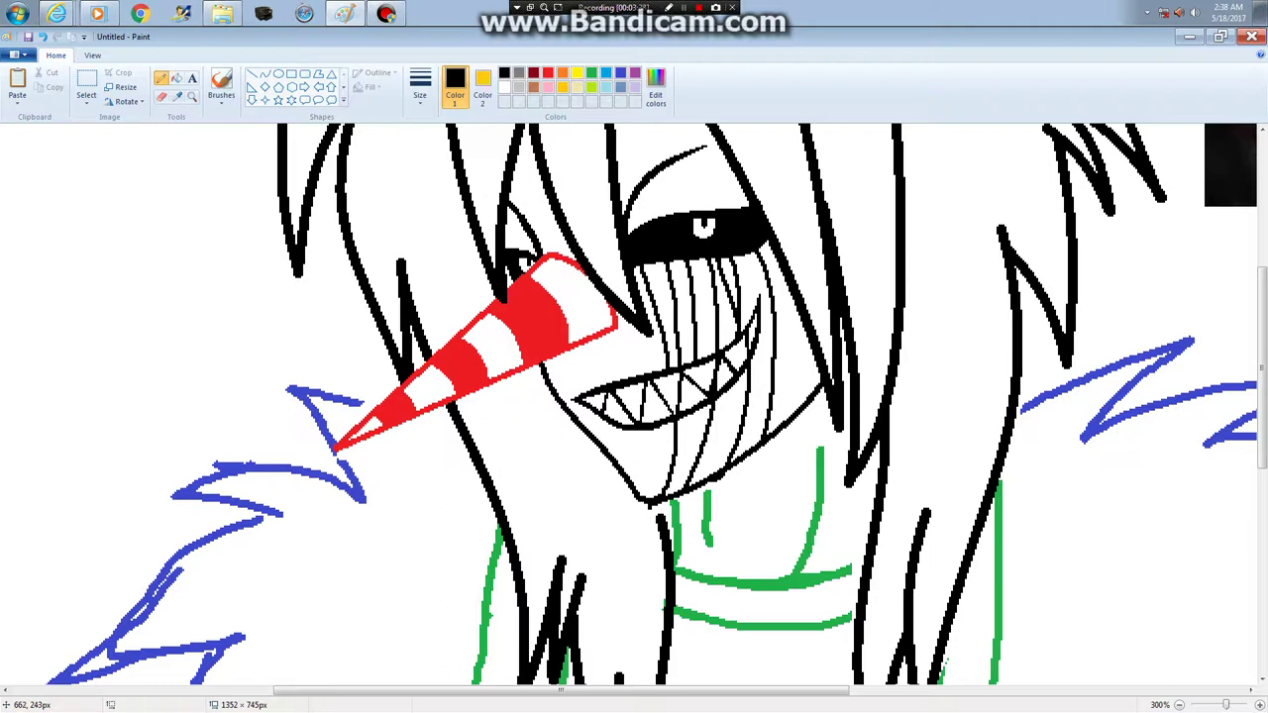
{"action": "left_click_drag", "start_coordinate": [748, 255], "coordinate": [755, 281]}
{"action": "left_click", "coordinate": [43, 37]}
{"action": "left_click", "coordinate": [43, 37]}
{"action": "left_click_drag", "start_coordinate": [749, 254], "coordinate": [755, 303]}
{"action": "left_click_drag", "start_coordinate": [659, 274], "coordinate": [665, 311]}
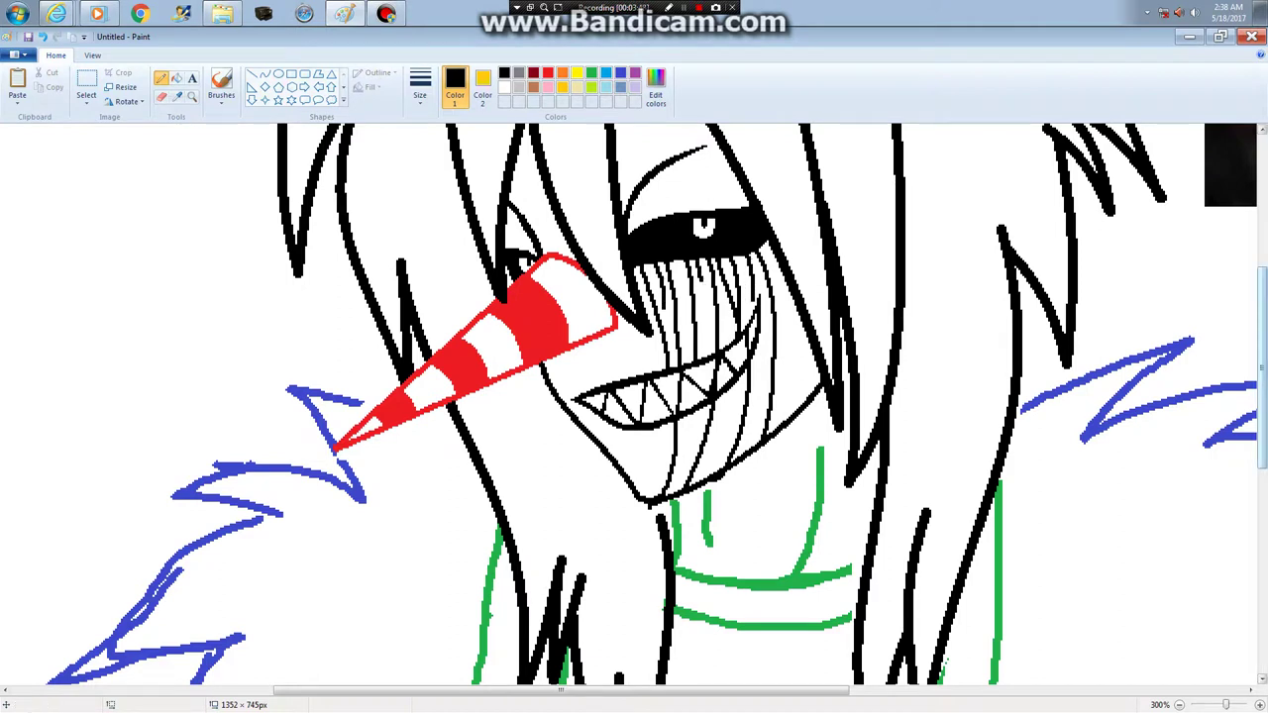
{"action": "left_click_drag", "start_coordinate": [556, 354], "coordinate": [571, 409]}
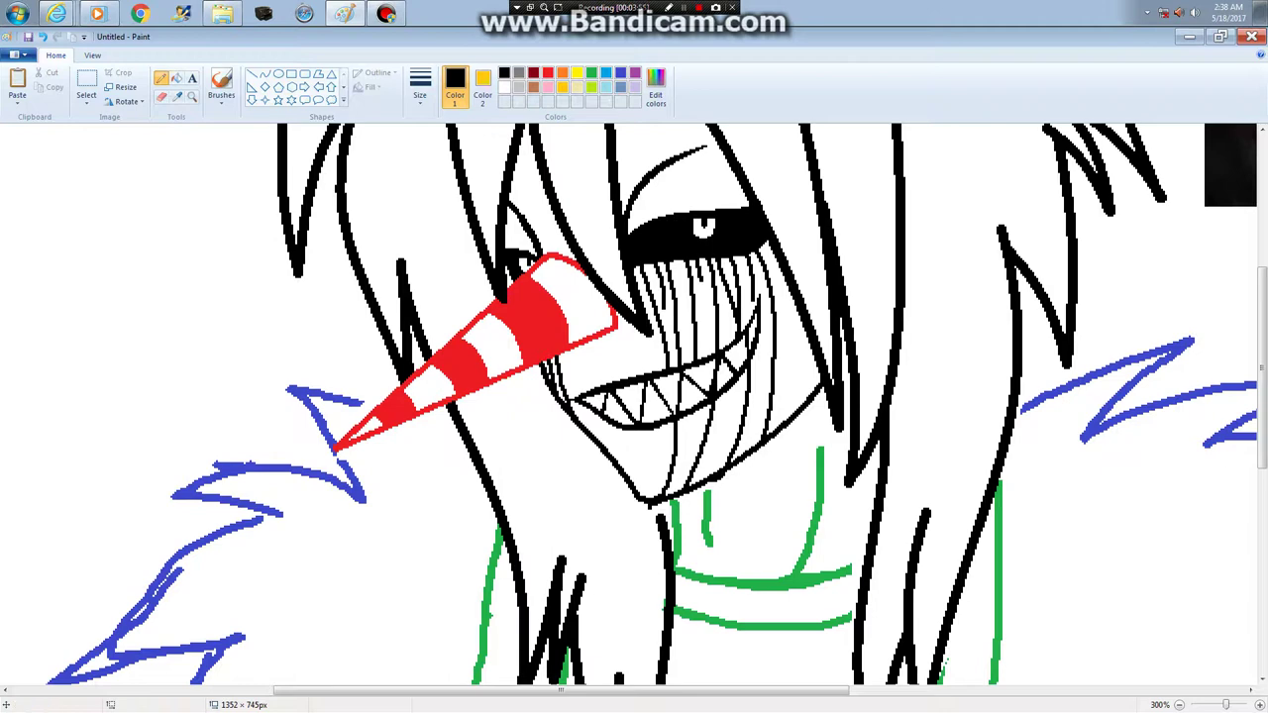
Undo the black dab on the jaw outline below the mouth corner
{"action": "left_click_drag", "start_coordinate": [1232, 705], "coordinate": [1205, 705]}
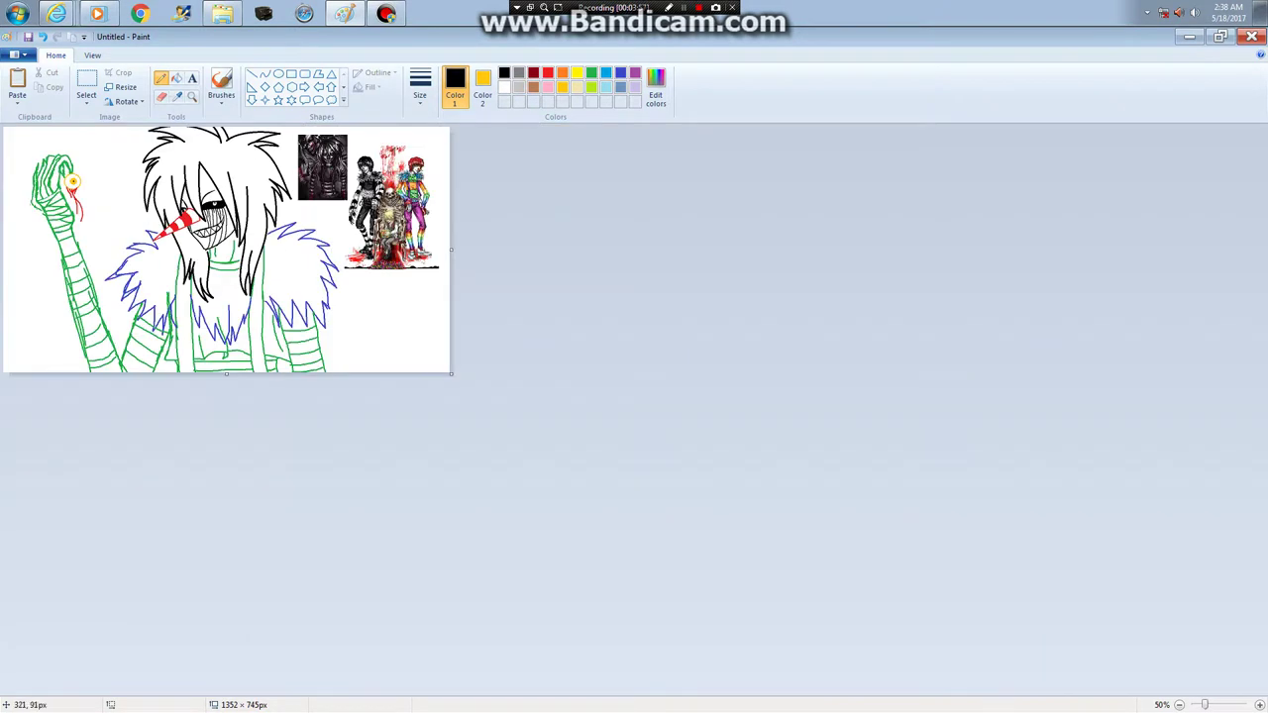
{"action": "left_click", "coordinate": [87, 84]}
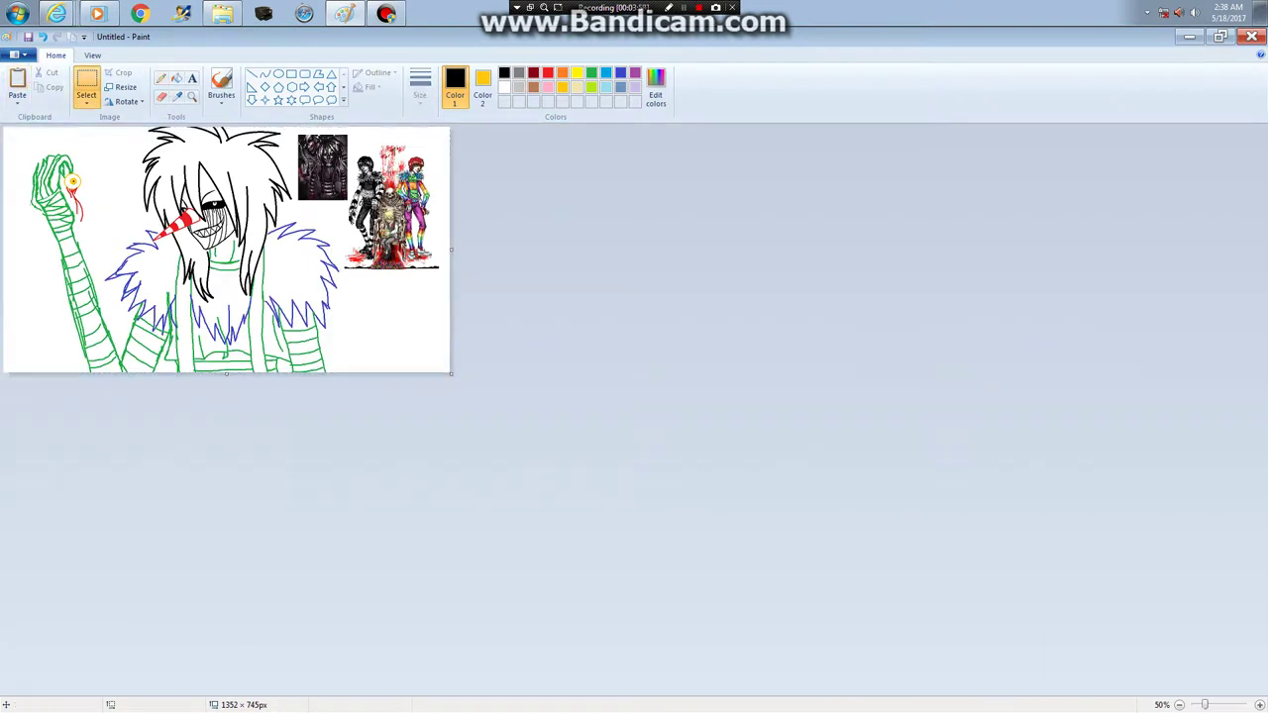
{"action": "left_click_drag", "start_coordinate": [1205, 705], "coordinate": [1226, 705]}
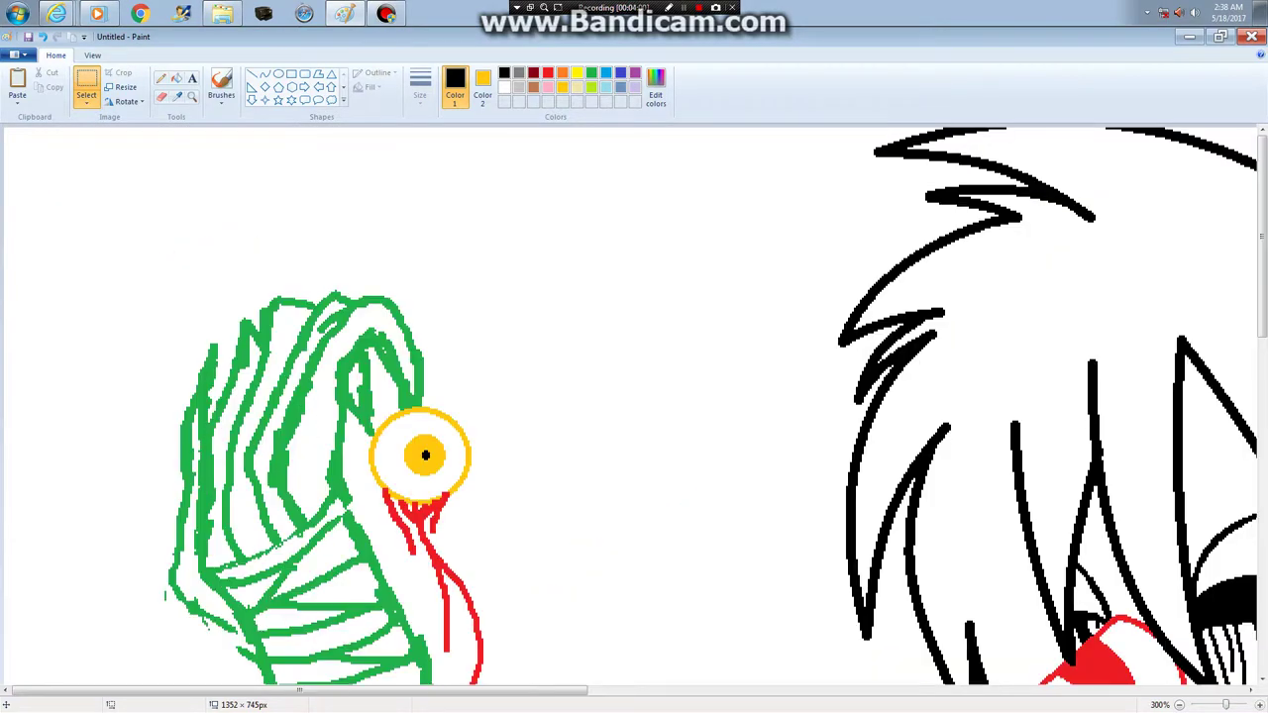
{"action": "left_click", "coordinate": [1260, 704]}
{"action": "left_click_drag", "start_coordinate": [1263, 211], "coordinate": [1263, 386]}
{"action": "left_click_drag", "start_coordinate": [228, 691], "coordinate": [573, 690]}
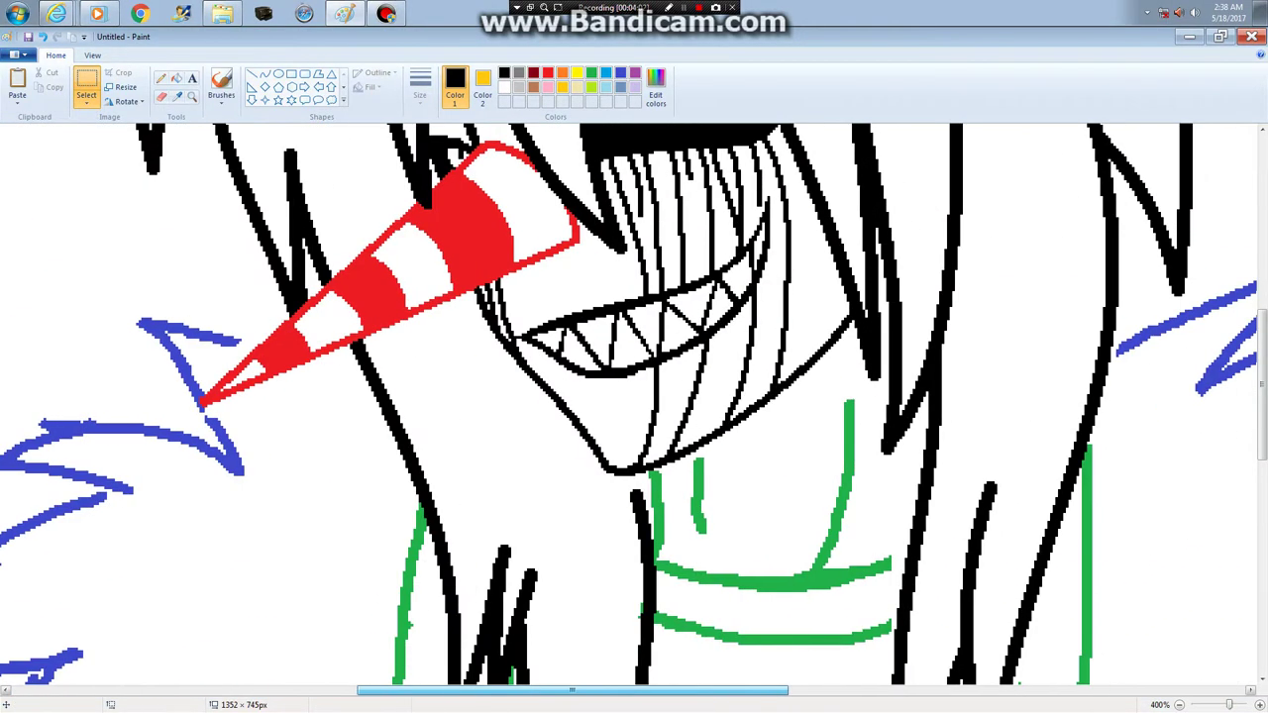
{"action": "scroll", "coordinate": [634, 406], "scroll_direction": "right", "scroll_amount": 2}
{"action": "left_click", "coordinate": [160, 78]}
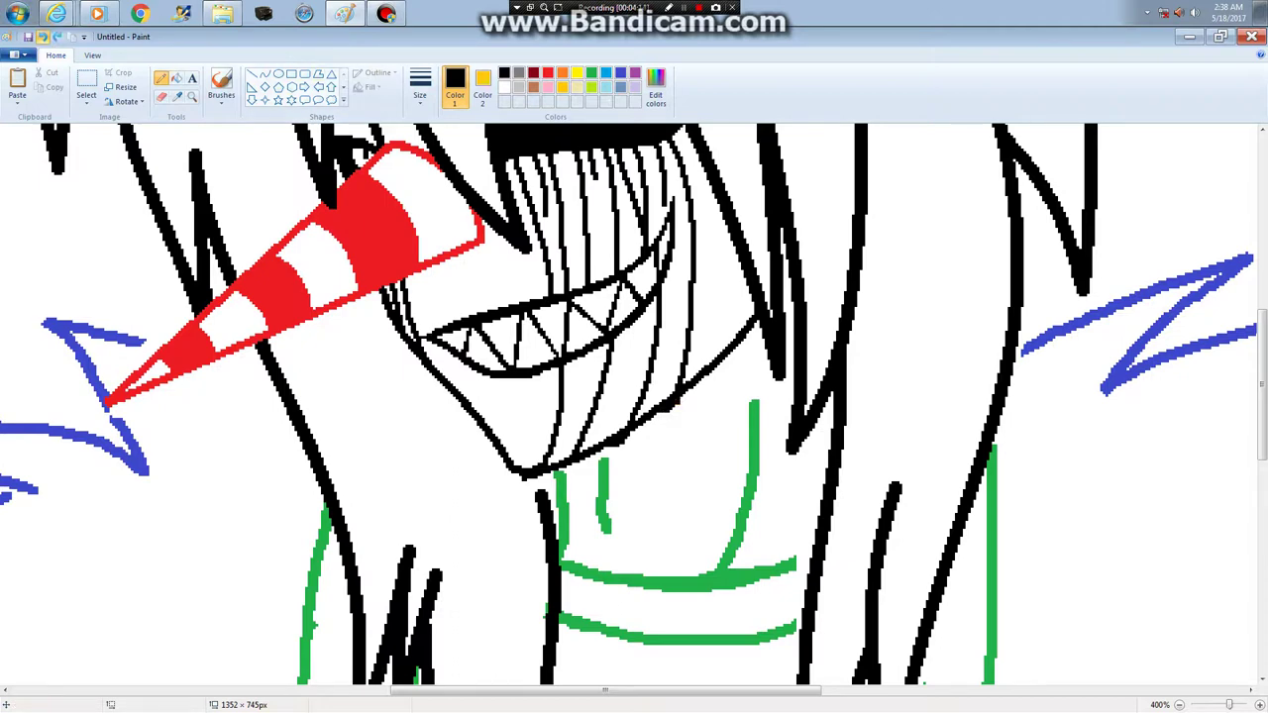
{"action": "left_click", "coordinate": [42, 36]}
{"action": "left_click", "coordinate": [43, 37]}
{"action": "left_click", "coordinate": [57, 37]}
Set the secondary colour to white and keep the black Pencil at the second-thinnest size
{"action": "left_click", "coordinate": [483, 84]}
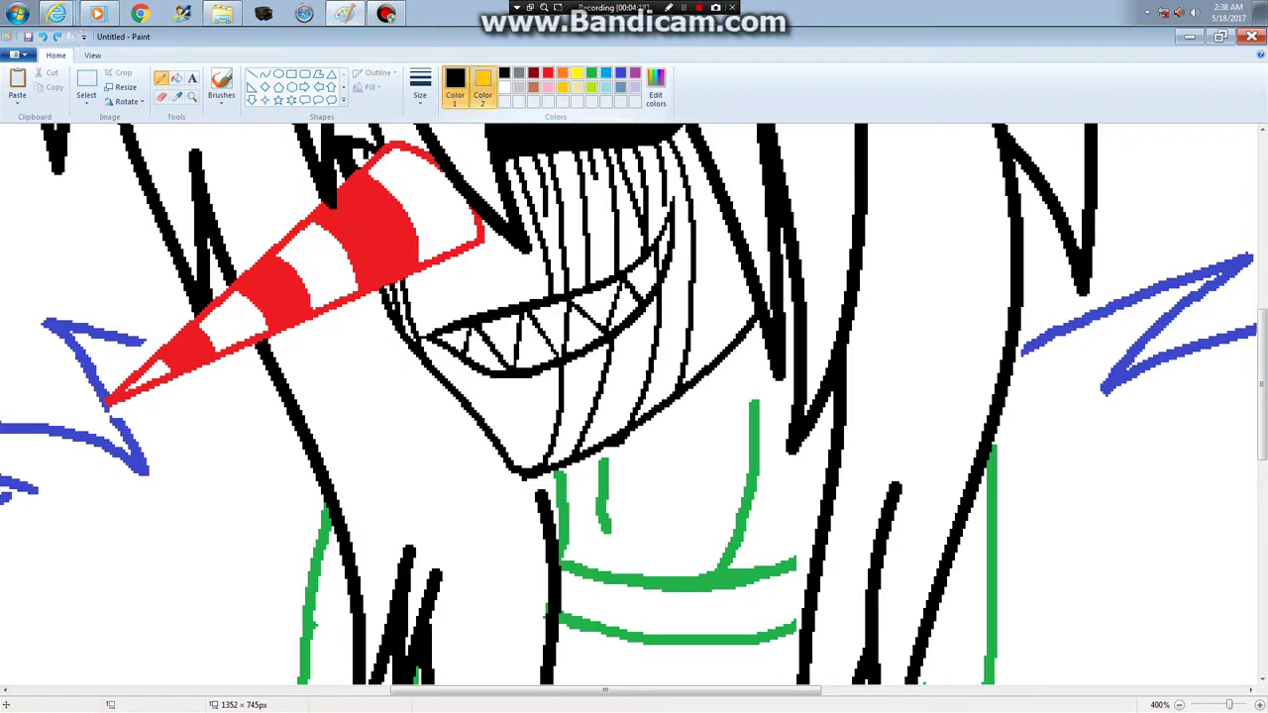
{"action": "left_click", "coordinate": [505, 87]}
{"action": "left_click", "coordinate": [455, 84]}
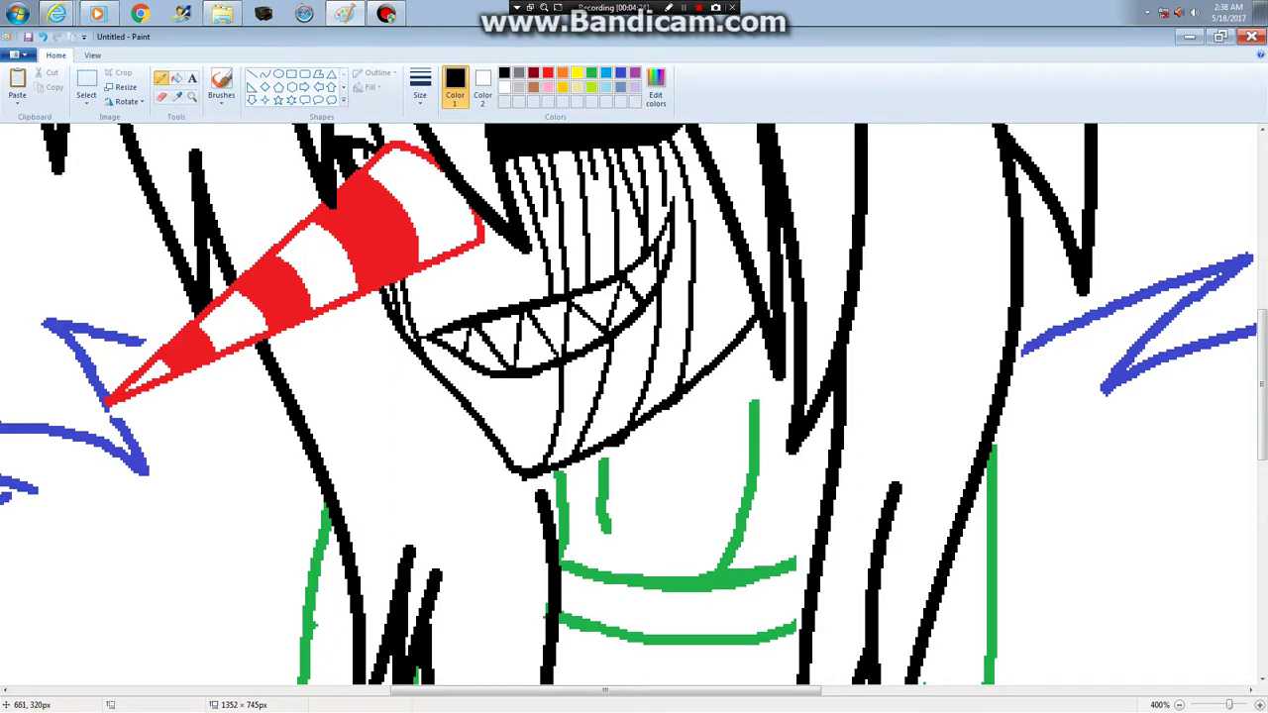
{"action": "left_click_drag", "start_coordinate": [1262, 384], "coordinate": [1262, 308]}
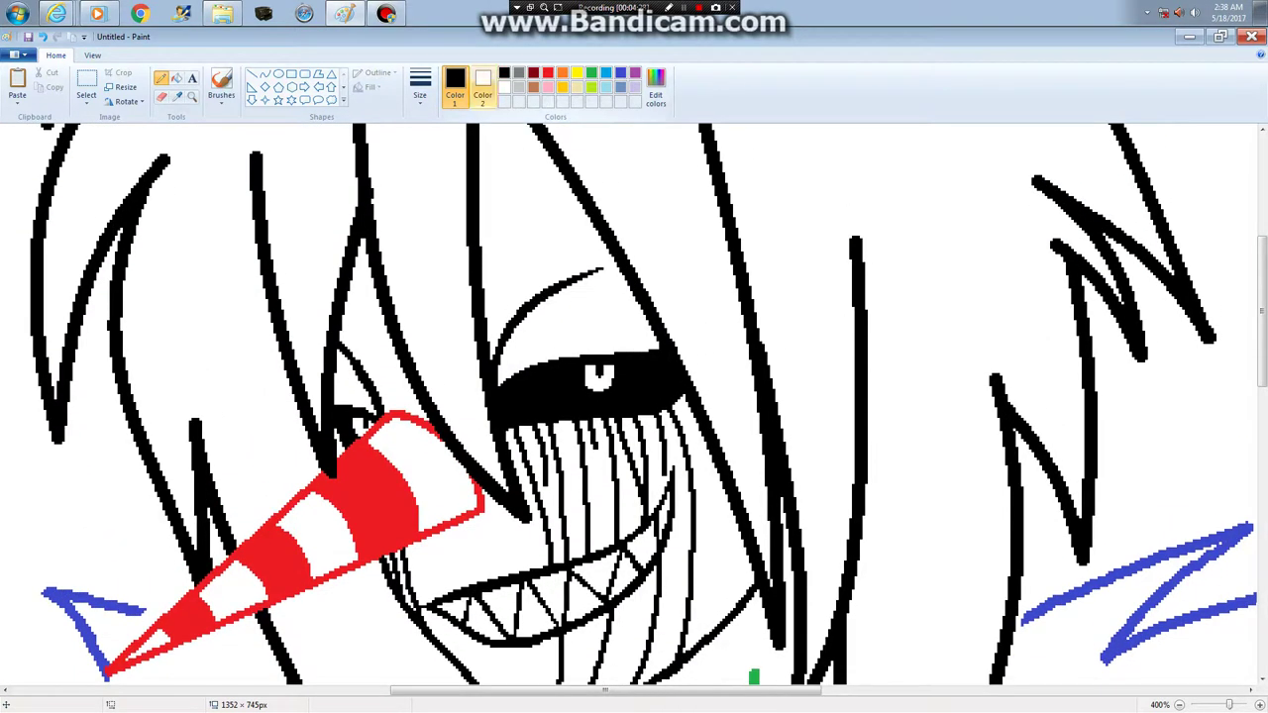
{"action": "left_click", "coordinate": [420, 87]}
{"action": "left_click", "coordinate": [391, 149]}
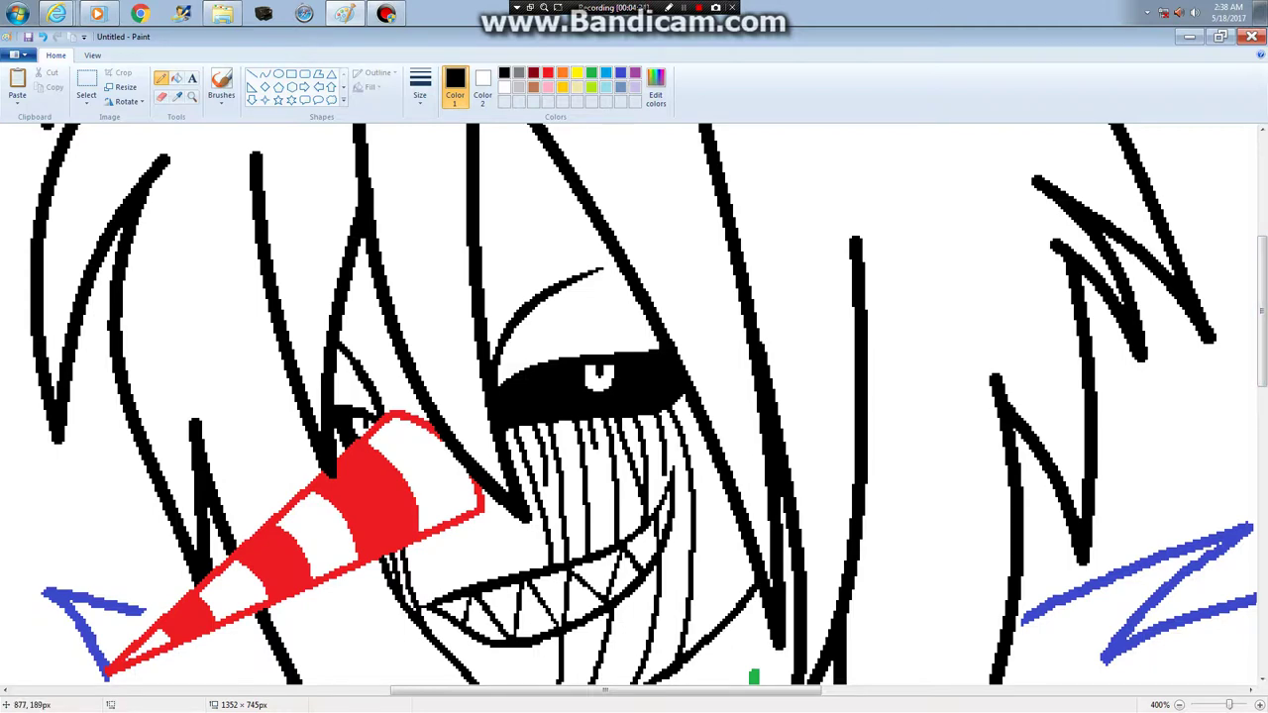
Trace the collar's upper green line with a black Curve in the third-thinnest size, bending it downward between the hair strands
{"action": "left_click_drag", "start_coordinate": [1262, 283], "coordinate": [1263, 384]}
{"action": "left_click", "coordinate": [266, 74]}
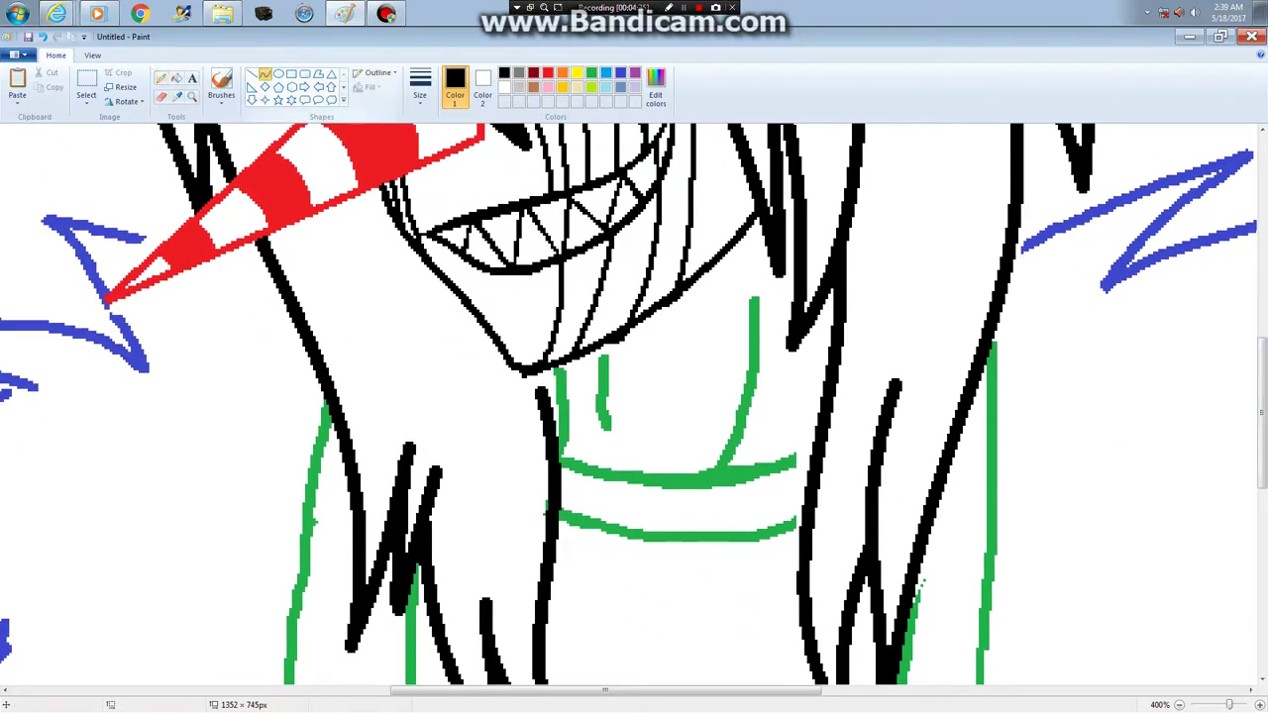
{"action": "left_click", "coordinate": [420, 88]}
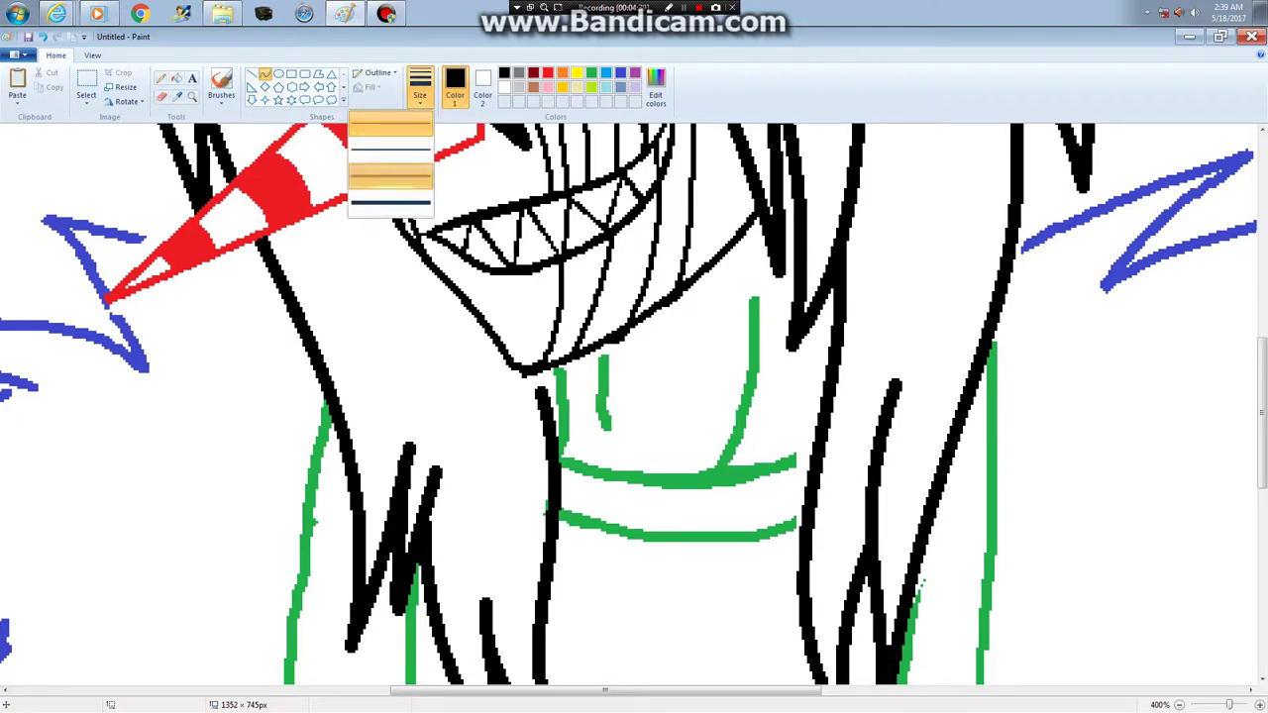
{"action": "left_click", "coordinate": [391, 176]}
{"action": "mouse_move", "coordinate": [813, 441]}
{"action": "left_mouse_down"}
{"action": "mouse_move", "coordinate": [561, 475]}
{"action": "mouse_move", "coordinate": [561, 460]}
{"action": "left_mouse_up"}
{"action": "left_click_drag", "start_coordinate": [761, 454], "coordinate": [758, 478]}
{"action": "left_click_drag", "start_coordinate": [654, 473], "coordinate": [654, 486]}
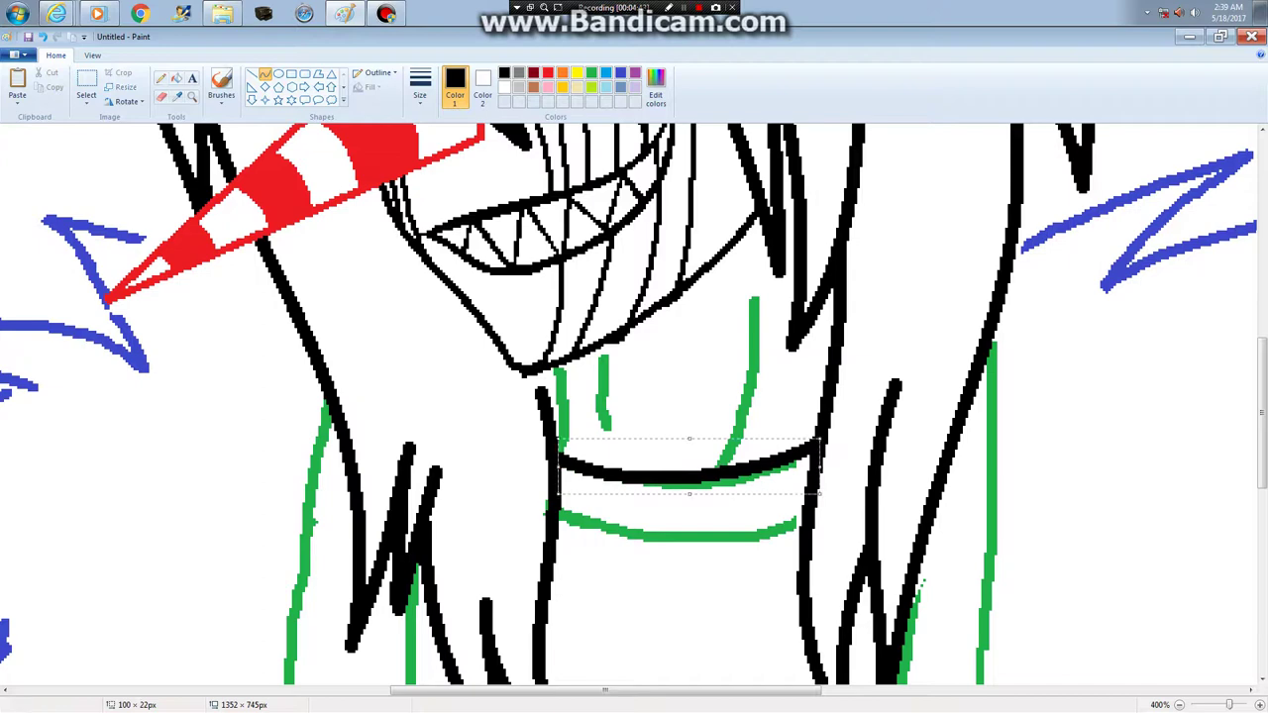
{"action": "left_click", "coordinate": [782, 532]}
Trace the collar's lower green line with a second black Curve bent downward between the hair strands
{"action": "left_click_drag", "start_coordinate": [806, 516], "coordinate": [558, 518]}
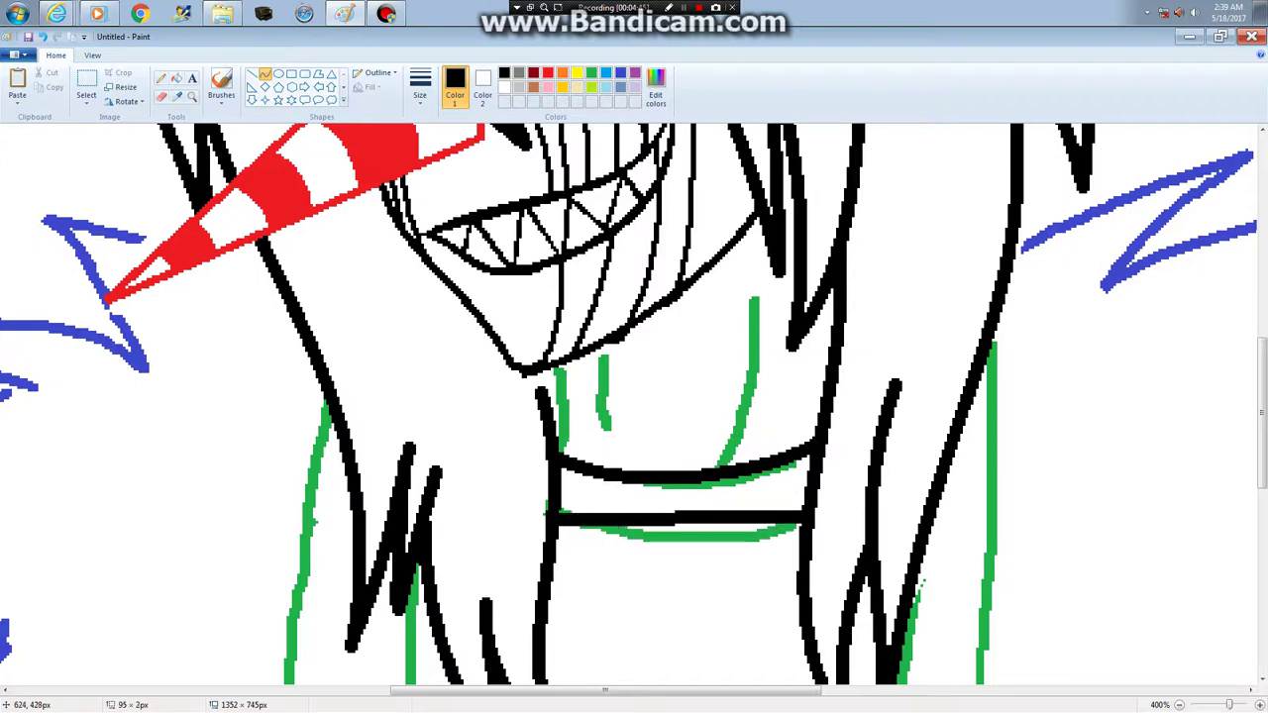
{"action": "left_click_drag", "start_coordinate": [731, 521], "coordinate": [732, 550]}
{"action": "left_click_drag", "start_coordinate": [646, 540], "coordinate": [646, 553]}
{"action": "left_click", "coordinate": [710, 374]}
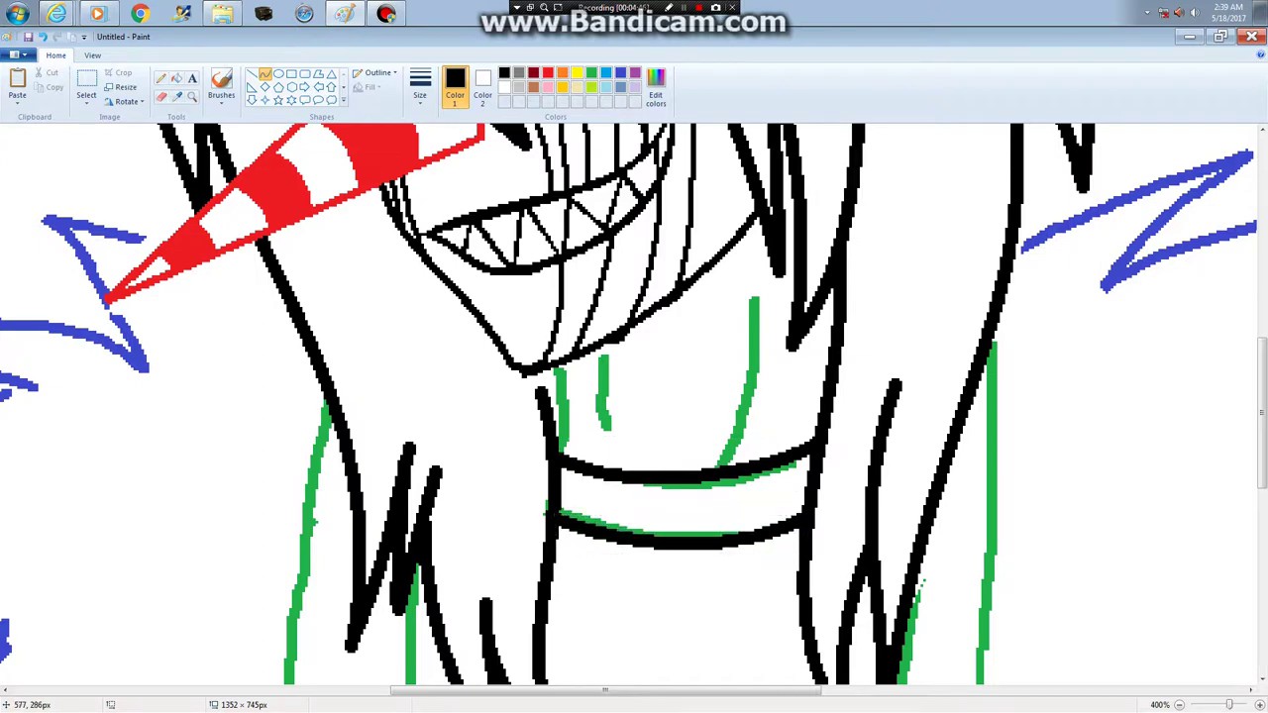
Trace the two long green neck lines between chin and collar with black Curves at the second-thinnest size, bending the one nearer the hair outward
{"action": "left_click", "coordinate": [420, 89]}
{"action": "left_click", "coordinate": [413, 151]}
{"action": "mouse_move", "coordinate": [755, 298]}
{"action": "left_mouse_down"}
{"action": "mouse_move", "coordinate": [740, 443]}
{"action": "mouse_move", "coordinate": [719, 469]}
{"action": "left_mouse_up"}
{"action": "mouse_move", "coordinate": [738, 386]}
{"action": "left_mouse_down"}
{"action": "mouse_move", "coordinate": [755, 393]}
{"action": "mouse_move", "coordinate": [751, 416]}
{"action": "left_mouse_up"}
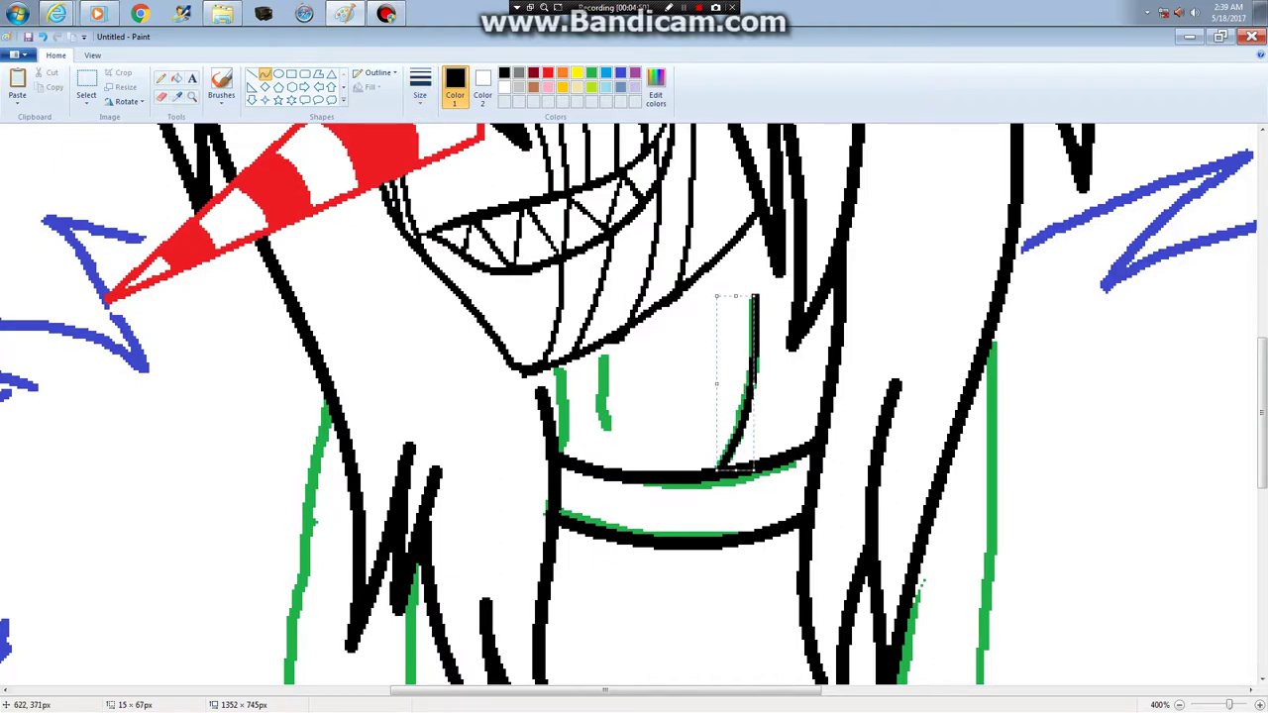
{"action": "mouse_move", "coordinate": [558, 368]}
{"action": "left_mouse_down"}
{"action": "mouse_move", "coordinate": [561, 450]}
{"action": "mouse_move", "coordinate": [560, 420]}
{"action": "left_mouse_up"}
{"action": "left_click", "coordinate": [806, 369]}
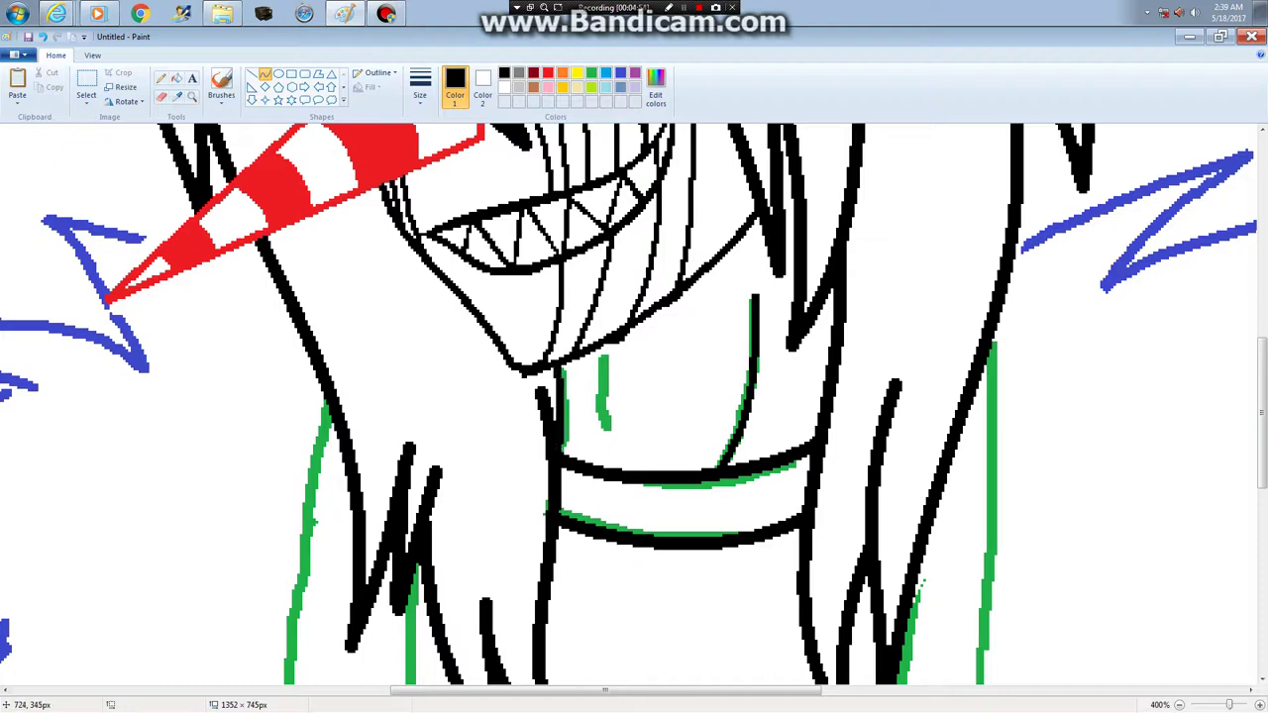
{"action": "mouse_move", "coordinate": [819, 301]}
{"action": "left_mouse_down"}
{"action": "mouse_move", "coordinate": [830, 363]}
{"action": "mouse_move", "coordinate": [819, 332]}
{"action": "mouse_move", "coordinate": [822, 347]}
{"action": "left_mouse_up"}
{"action": "left_click", "coordinate": [891, 372]}
{"action": "mouse_move", "coordinate": [1262, 417]}
{"action": "left_mouse_down"}
{"action": "mouse_move", "coordinate": [1263, 289]}
{"action": "mouse_move", "coordinate": [1263, 376]}
{"action": "left_mouse_up"}
{"action": "left_click", "coordinate": [43, 36]}
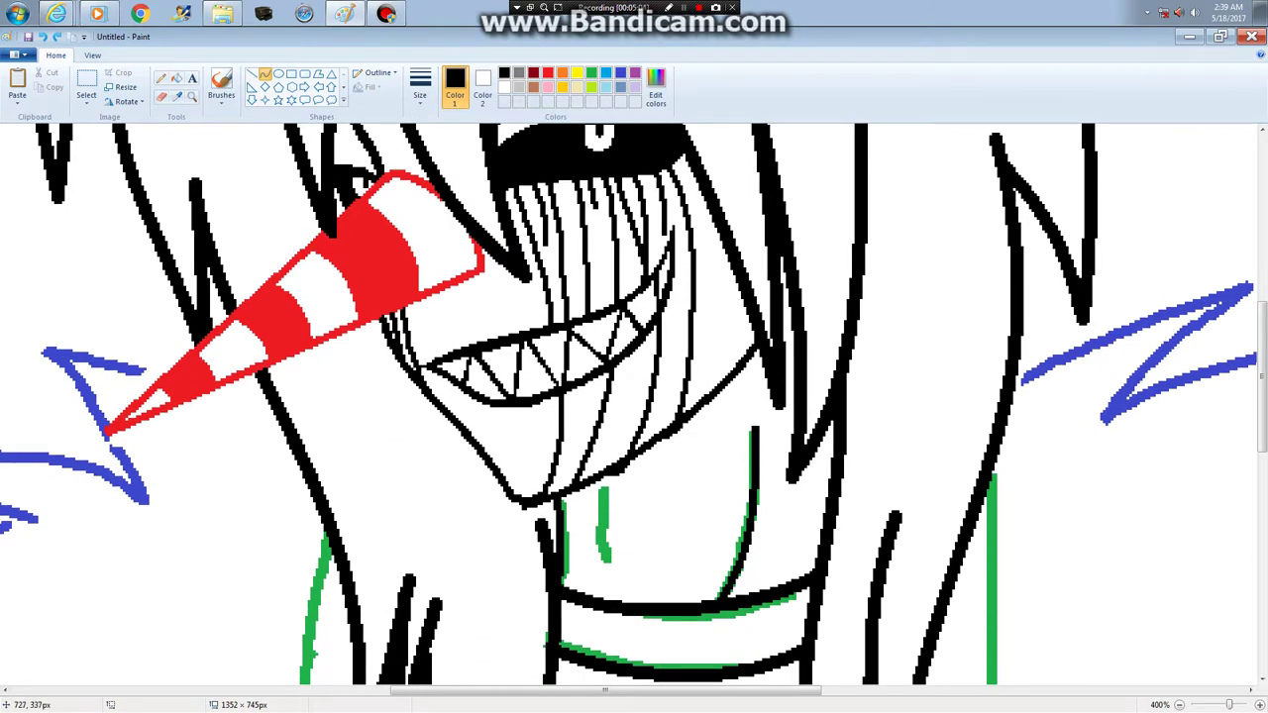
Add a short black Curve about 28 px tall in the notch between the hair strands beside the neck
{"action": "left_click_drag", "start_coordinate": [823, 391], "coordinate": [835, 479]}
{"action": "left_click", "coordinate": [821, 456]}
{"action": "left_click", "coordinate": [828, 448]}
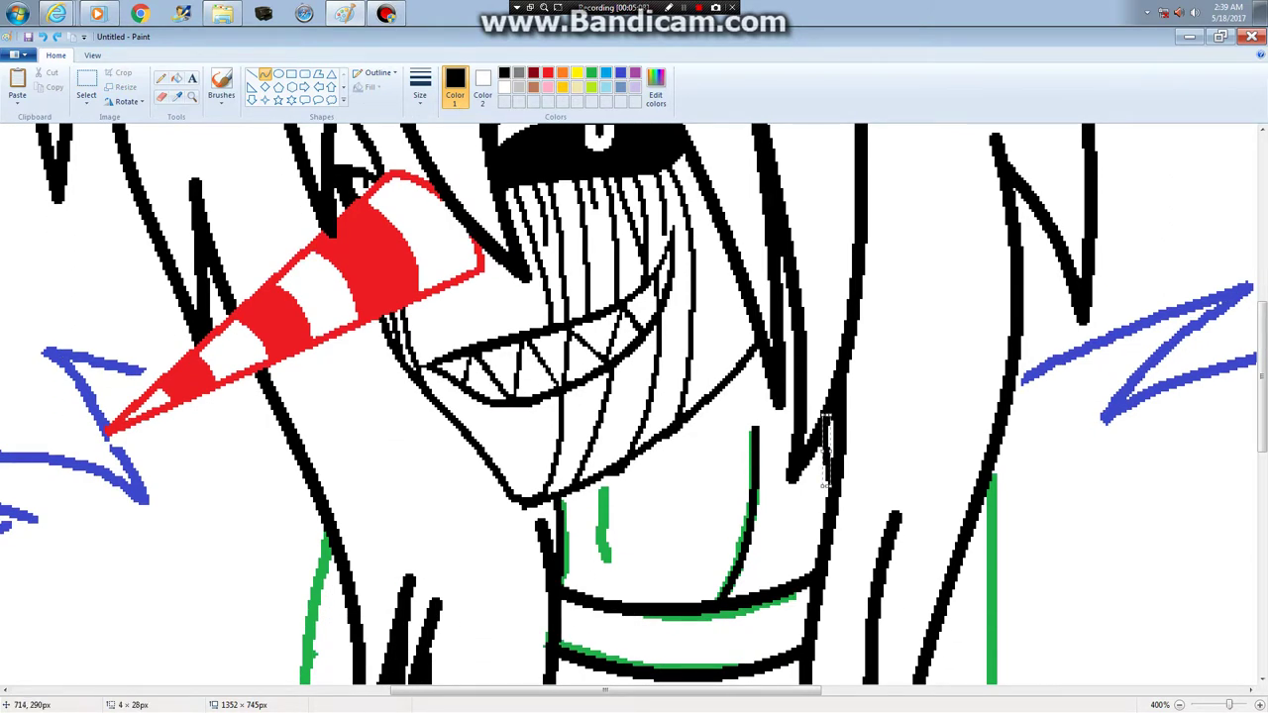
{"action": "left_click_drag", "start_coordinate": [792, 275], "coordinate": [783, 289]}
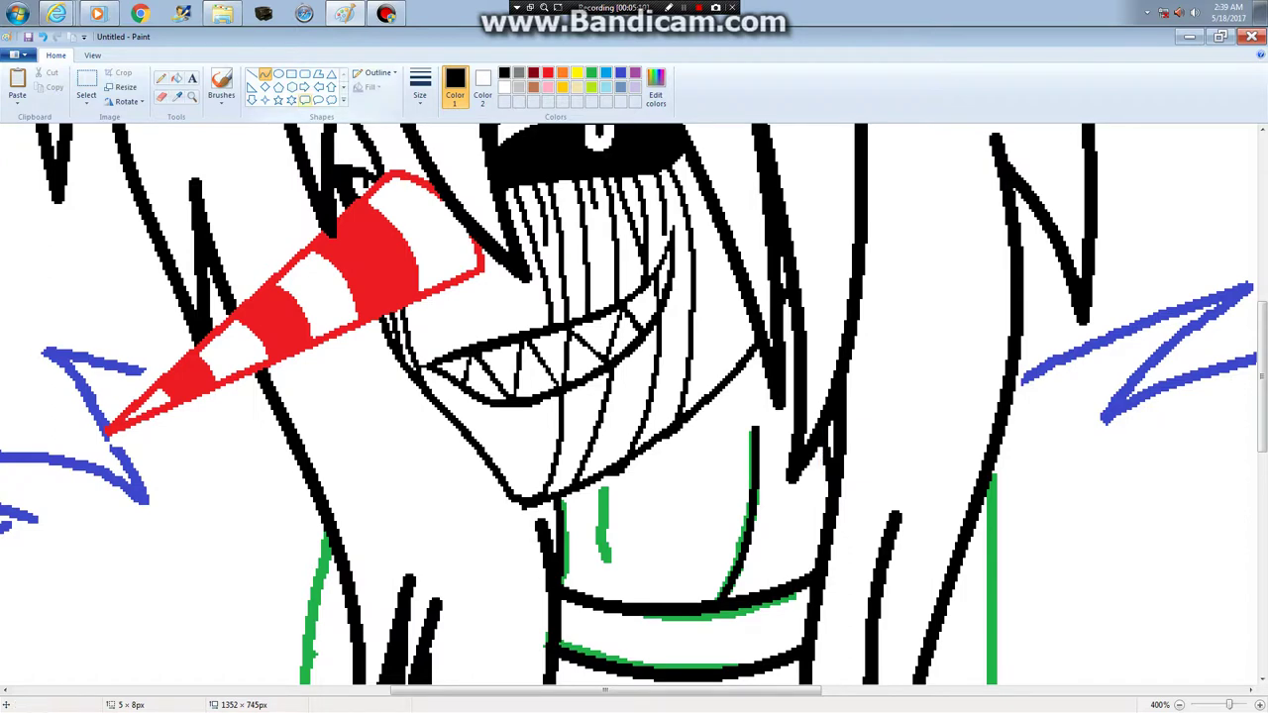
Trace the short green neck line below the chin with a slightly bent black Curve about 27 px tall
{"action": "left_click", "coordinate": [278, 87]}
{"action": "left_click", "coordinate": [266, 75]}
{"action": "left_click_drag", "start_coordinate": [604, 490], "coordinate": [607, 560]}
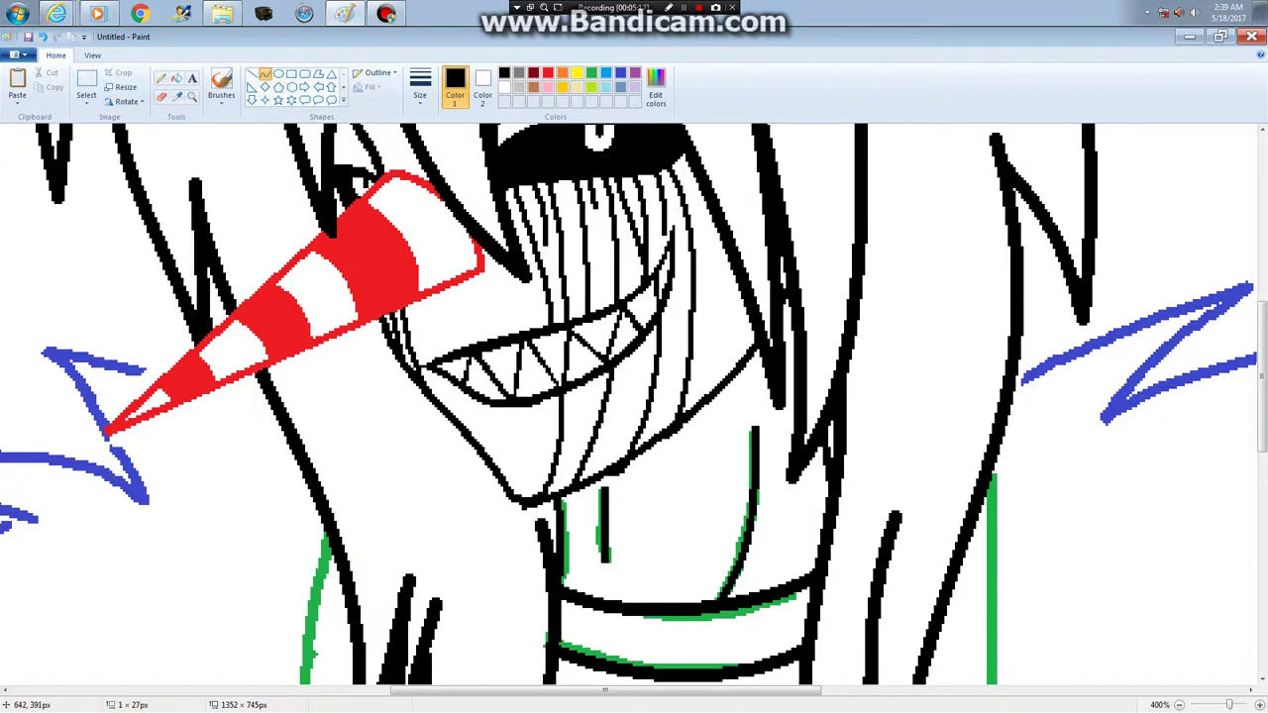
{"action": "left_click", "coordinate": [600, 524]}
{"action": "left_click", "coordinate": [594, 526]}
{"action": "left_click", "coordinate": [581, 510]}
Erase only the green sketch remnants around the neck and collar, using the Eraser with green as the primary colour
{"action": "left_click", "coordinate": [161, 96]}
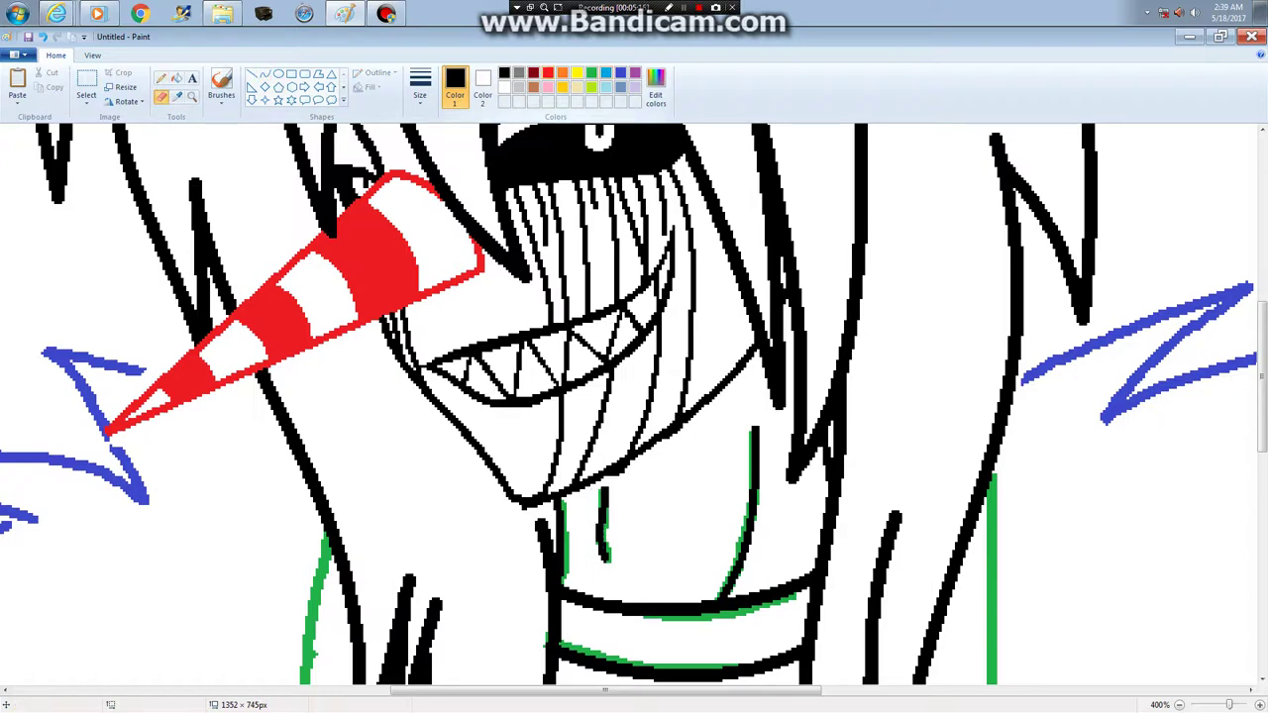
{"action": "left_click", "coordinate": [592, 72]}
{"action": "scroll", "coordinate": [991, 410], "scroll_direction": "down", "scroll_amount": 3}
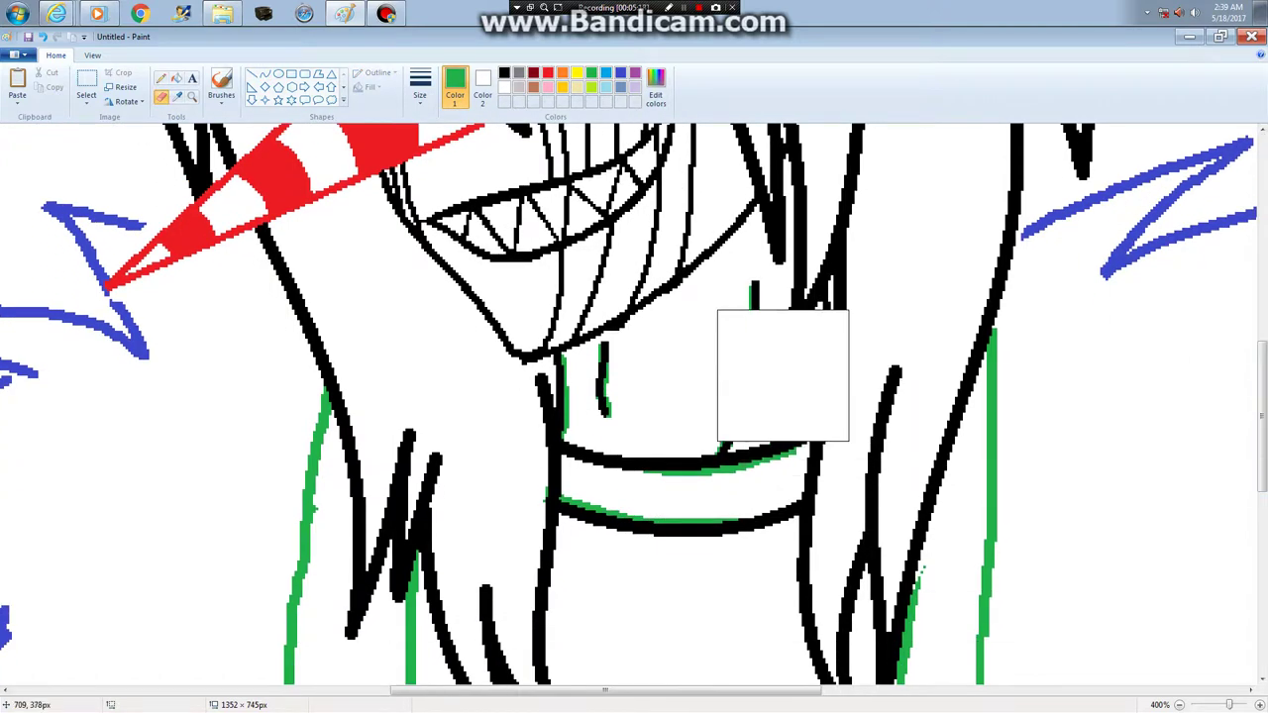
{"action": "mouse_move", "coordinate": [748, 407]}
{"action": "left_mouse_down"}
{"action": "mouse_move", "coordinate": [590, 378]}
{"action": "mouse_move", "coordinate": [654, 494]}
{"action": "mouse_move", "coordinate": [738, 393]}
{"action": "mouse_move", "coordinate": [774, 377]}
{"action": "left_mouse_up"}
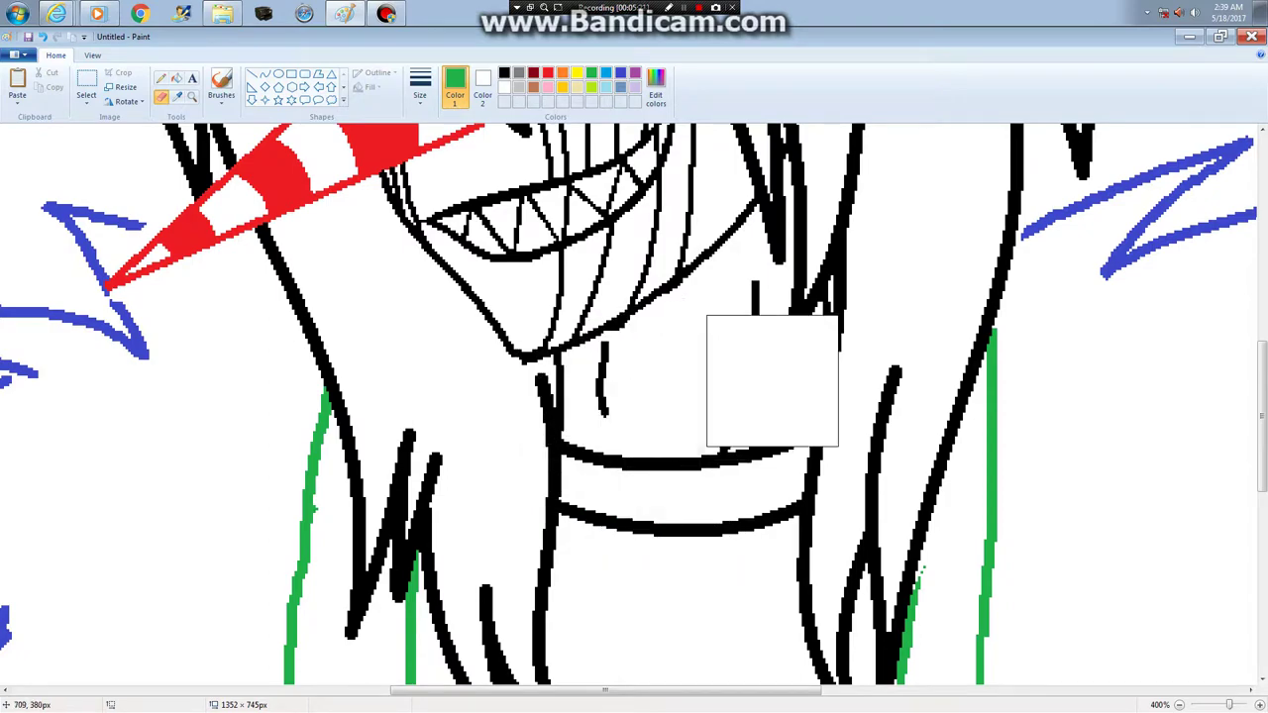
Switch to the Curve tool with black as the primary colour for tracing the long strips hanging below the hair
{"action": "scroll", "coordinate": [1204, 654], "scroll_direction": "down", "scroll_amount": 6}
{"action": "scroll", "coordinate": [1204, 654], "scroll_direction": "up", "scroll_amount": 14}
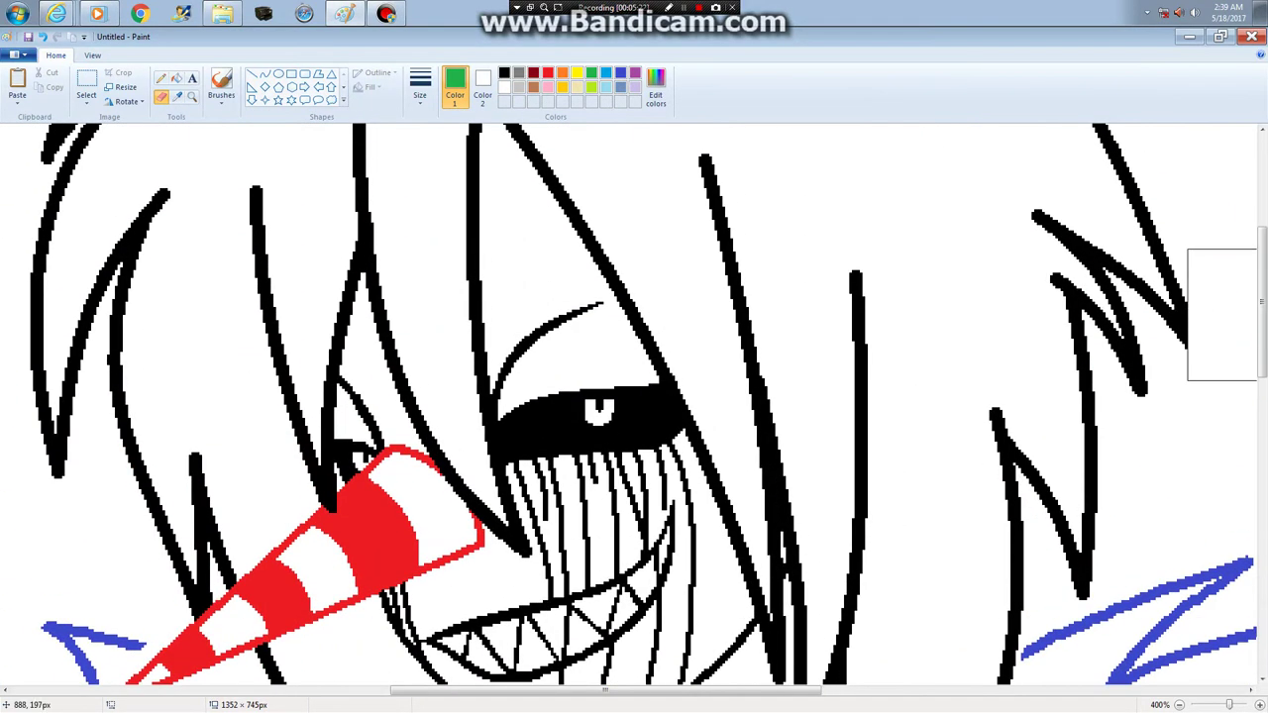
{"action": "mouse_move", "coordinate": [1229, 704]}
{"action": "left_mouse_down"}
{"action": "mouse_move", "coordinate": [1210, 704]}
{"action": "mouse_move", "coordinate": [1226, 704]}
{"action": "left_mouse_up"}
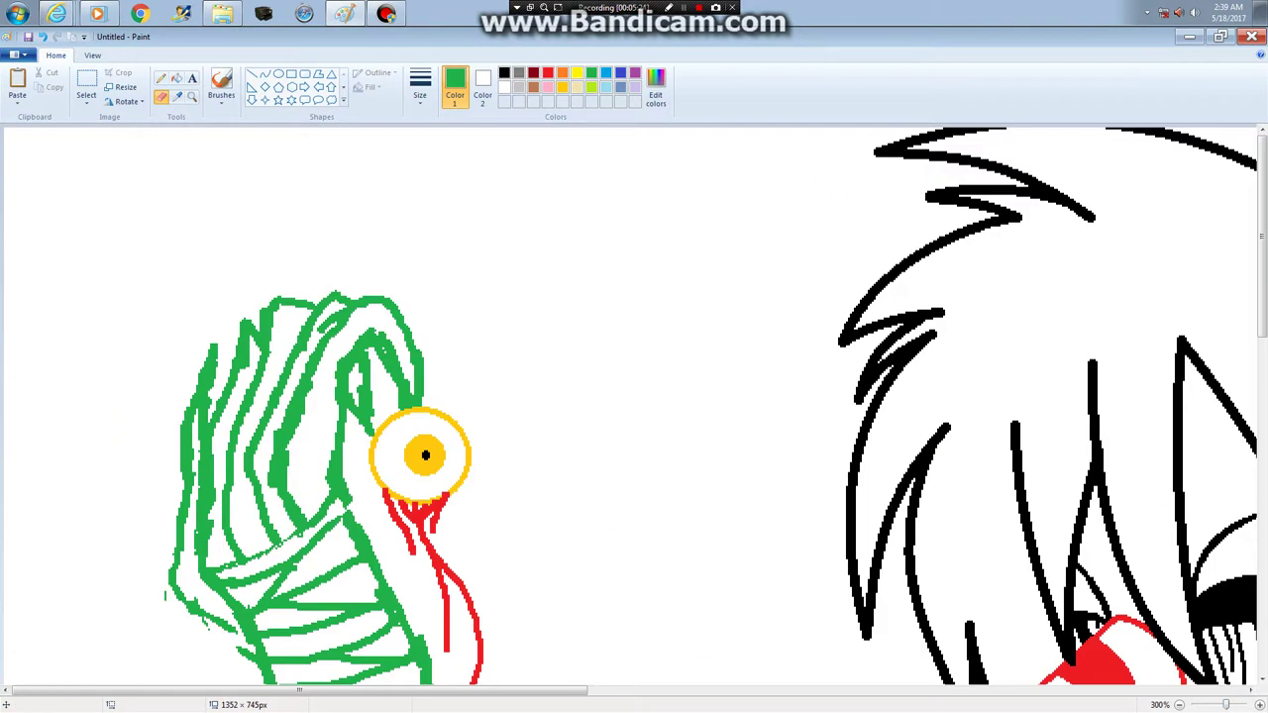
{"action": "scroll", "coordinate": [634, 404], "scroll_direction": "down", "scroll_amount": 8}
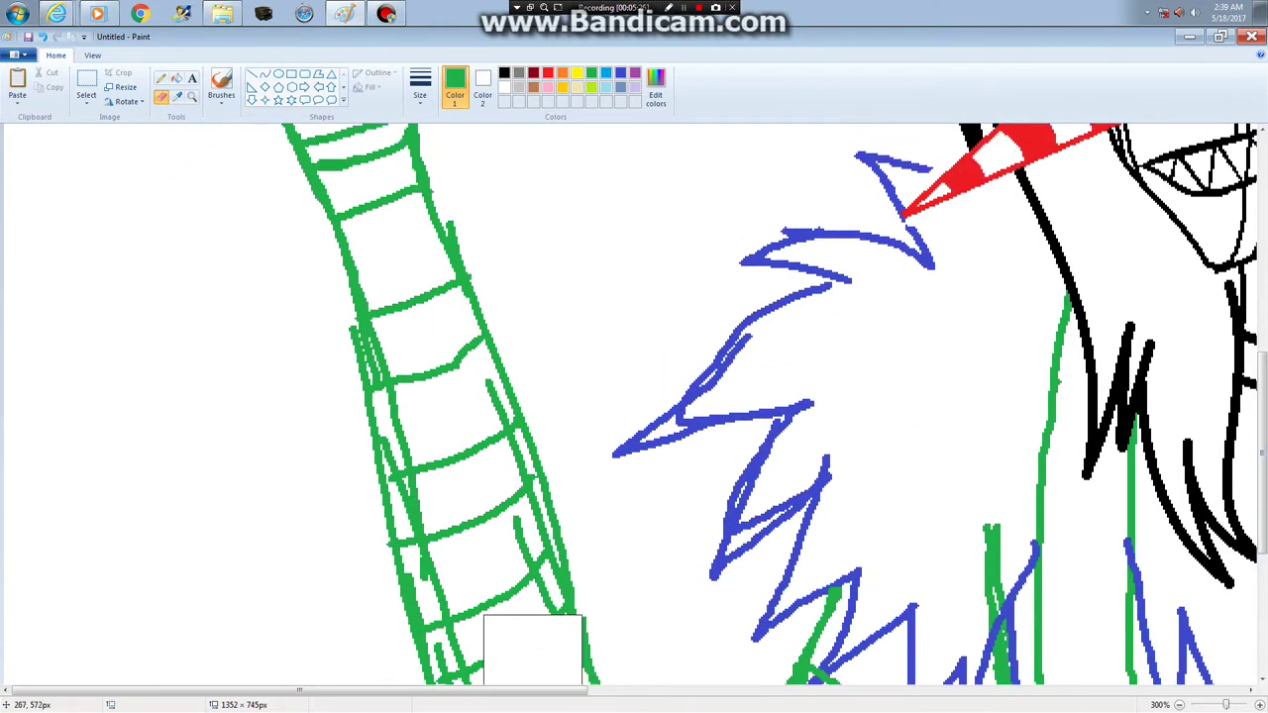
{"action": "left_click_drag", "start_coordinate": [465, 691], "coordinate": [799, 691]}
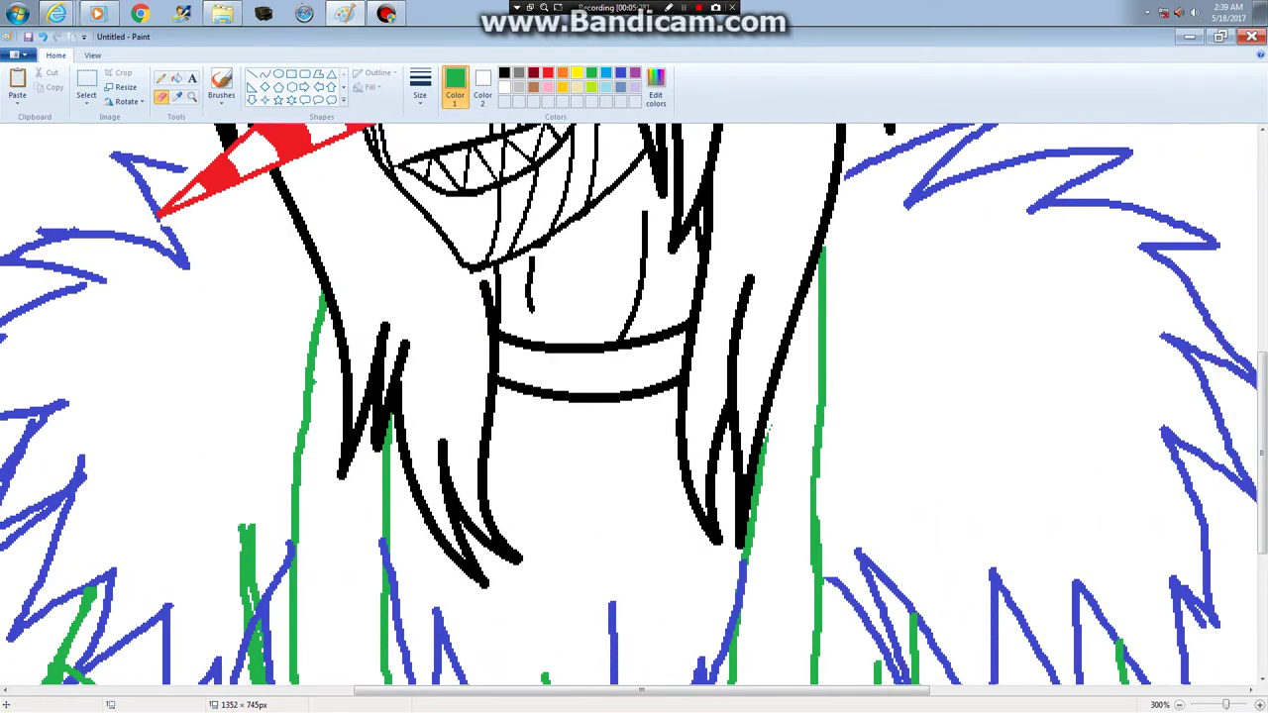
{"action": "left_click", "coordinate": [1179, 704]}
{"action": "left_click", "coordinate": [264, 76]}
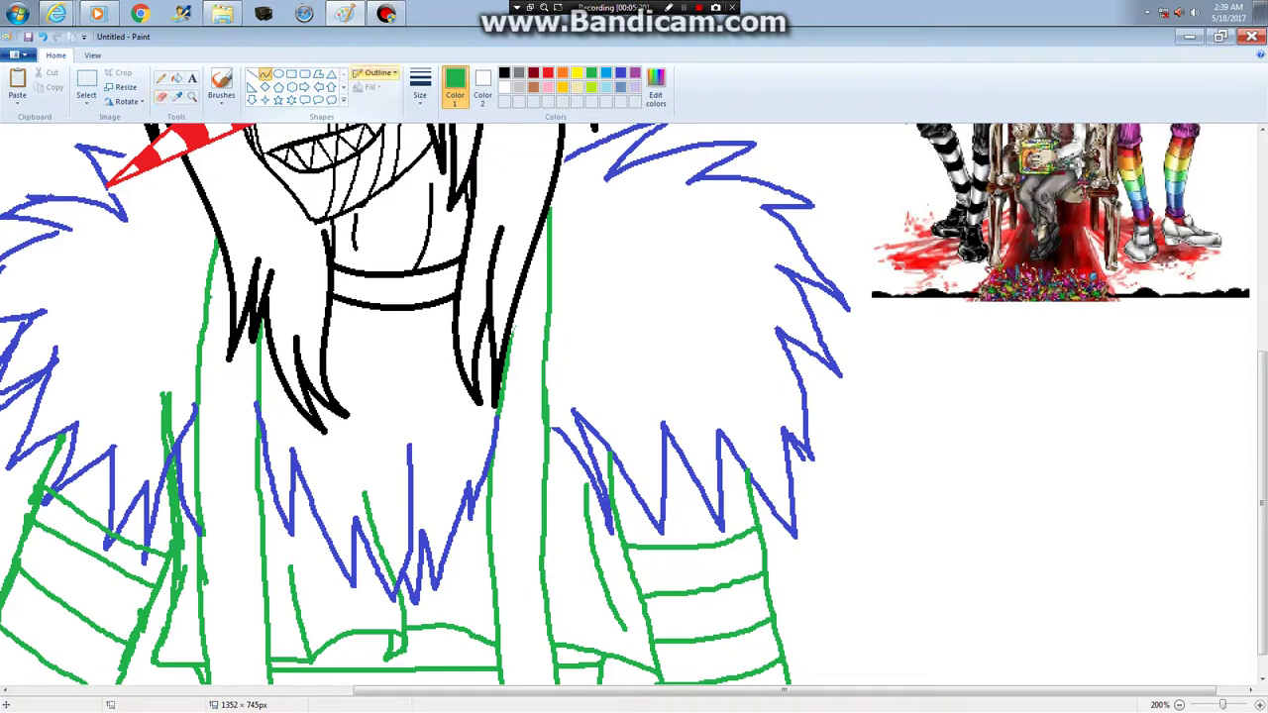
{"action": "left_click", "coordinate": [504, 73]}
{"action": "left_click", "coordinate": [420, 87]}
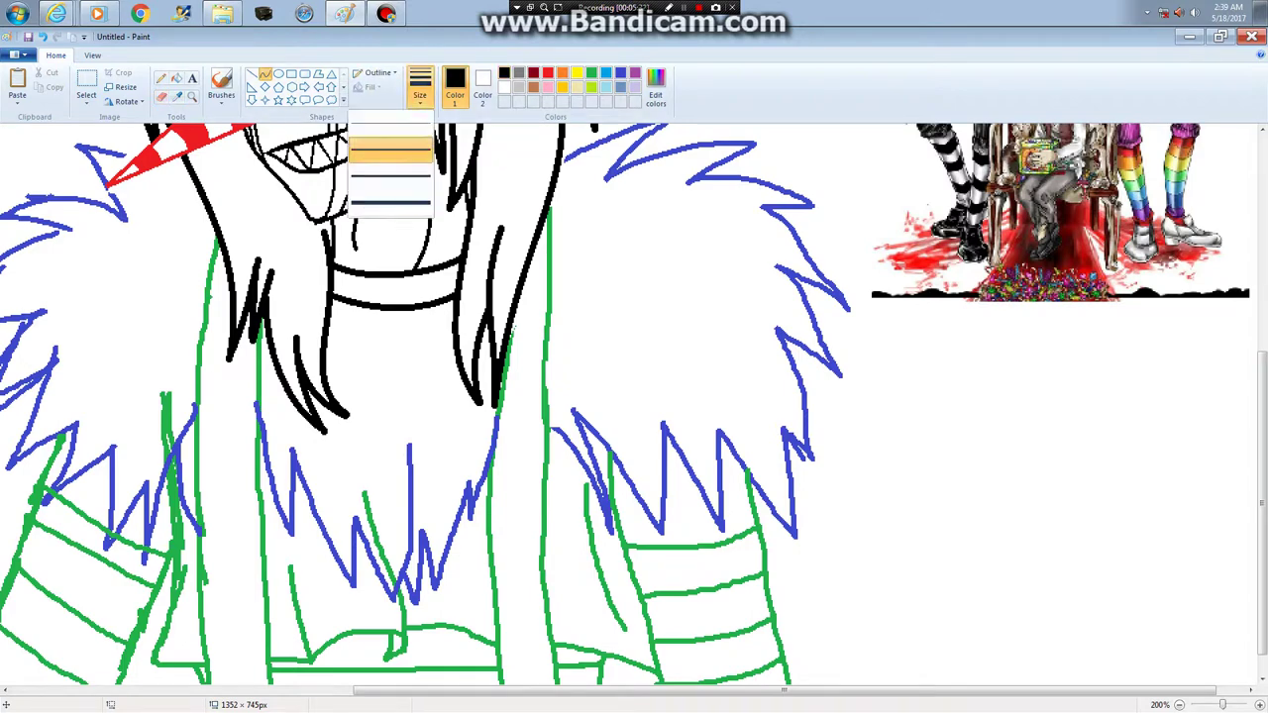
{"action": "left_click", "coordinate": [392, 176]}
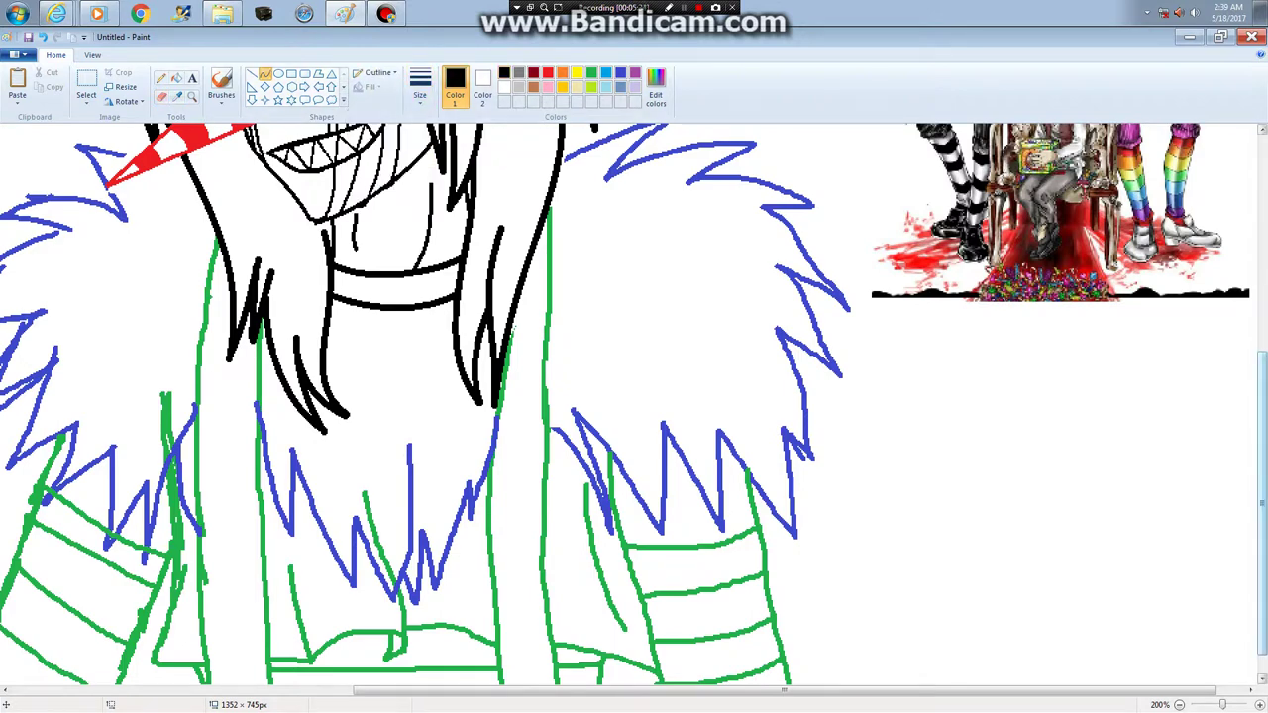
{"action": "scroll", "coordinate": [635, 404], "scroll_direction": "down", "scroll_amount": 1}
Trace the outer green line of the right-hand hanging strip with a black Curve about 398 px tall, thickening it and bending it inward
{"action": "left_click_drag", "start_coordinate": [548, 168], "coordinate": [565, 694]}
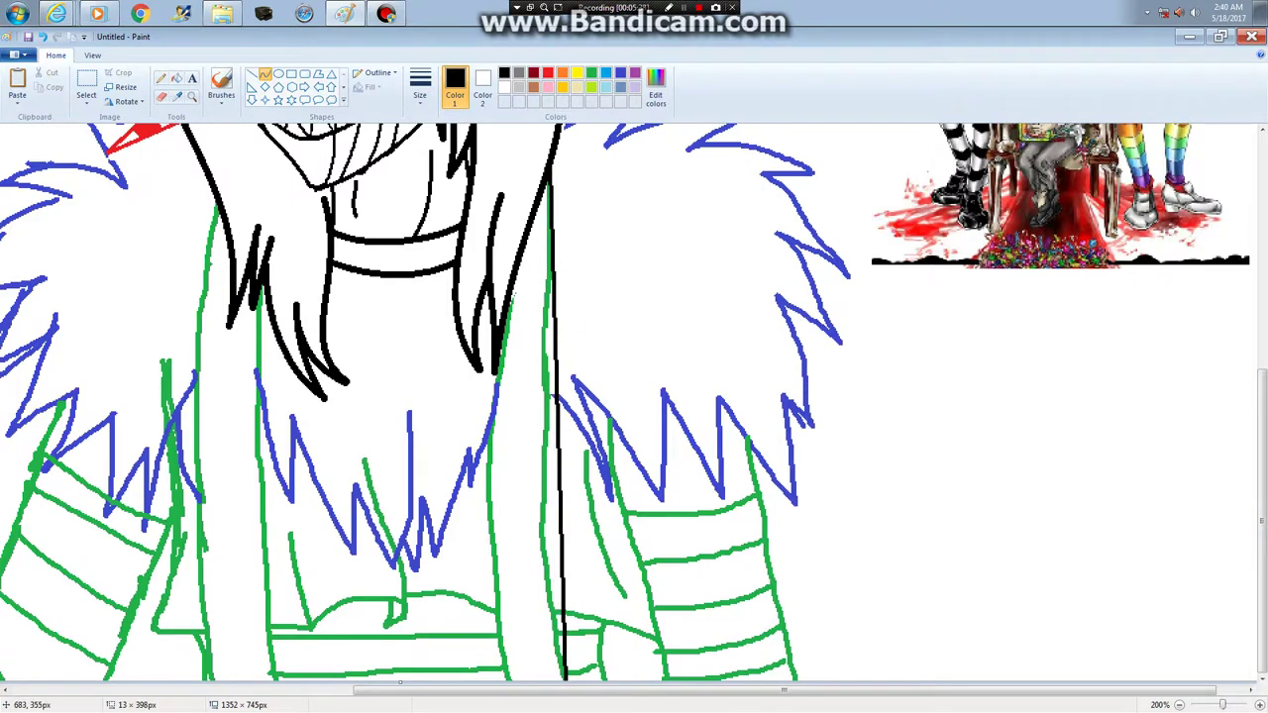
{"action": "left_click", "coordinate": [420, 90]}
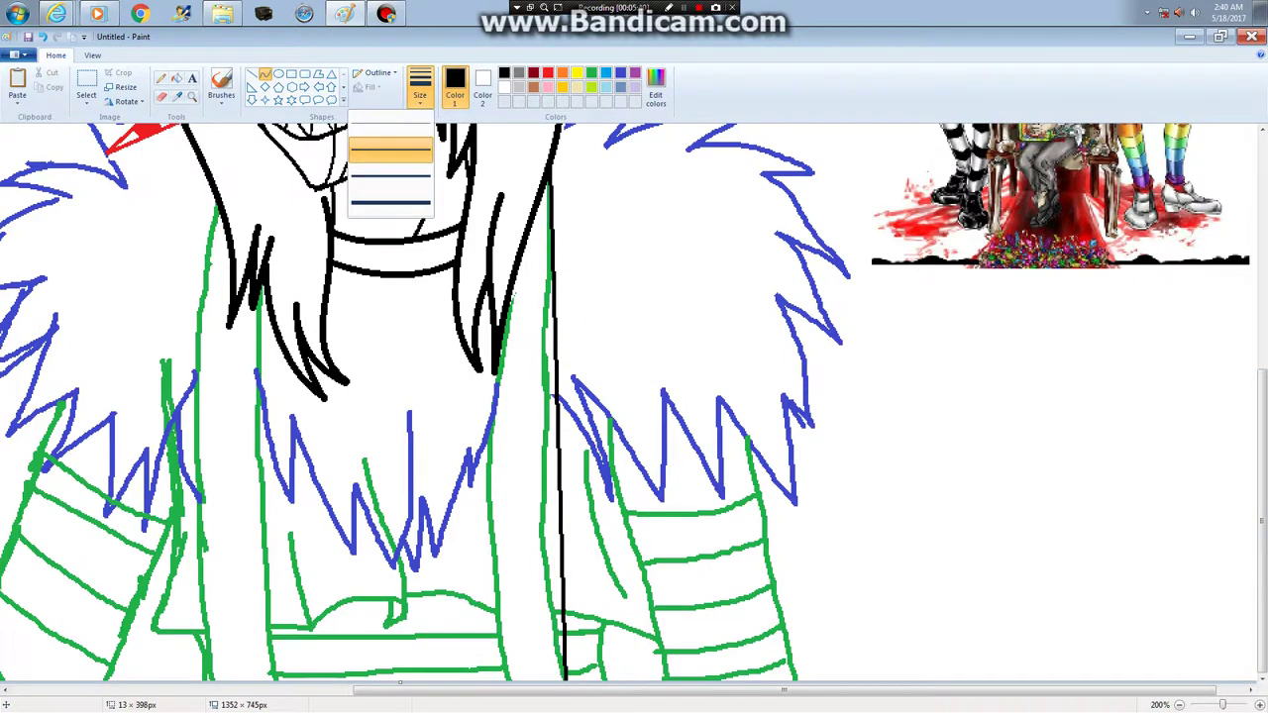
{"action": "left_click", "coordinate": [604, 201]}
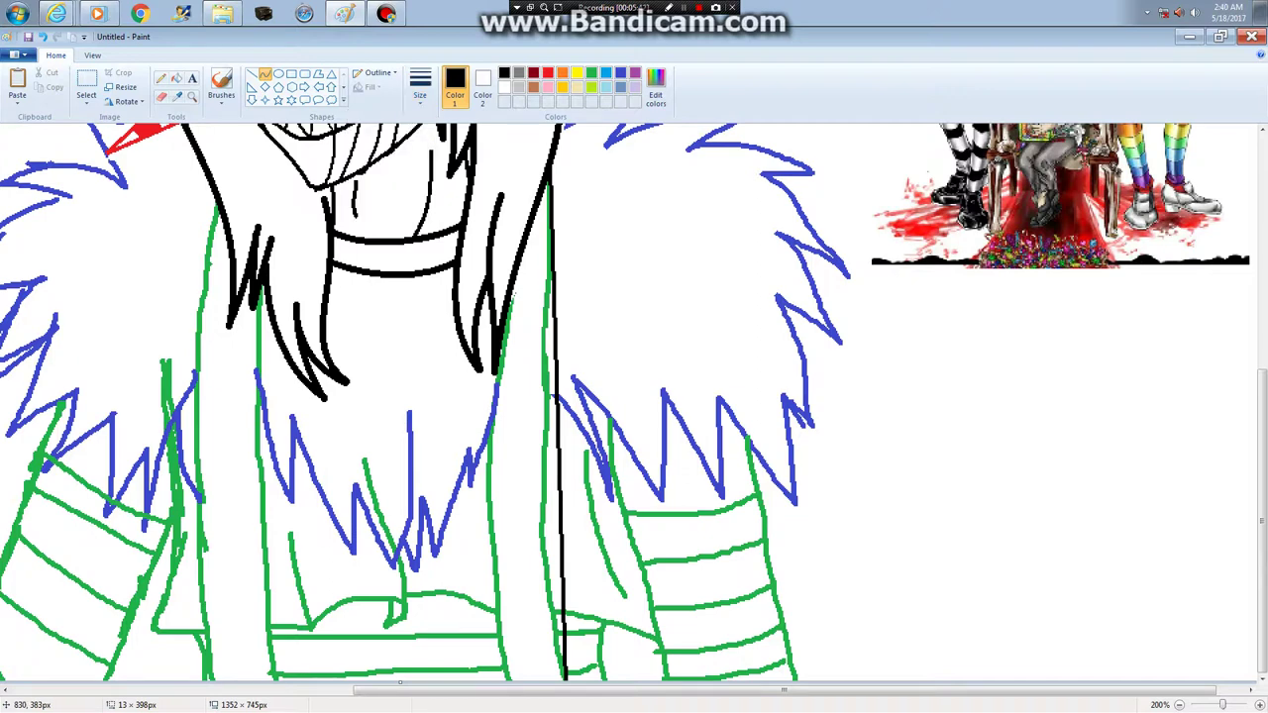
{"action": "key", "text": "ctrl+plus"}
{"action": "left_click_drag", "start_coordinate": [549, 253], "coordinate": [540, 263]}
{"action": "left_click_drag", "start_coordinate": [538, 436], "coordinate": [526, 450]}
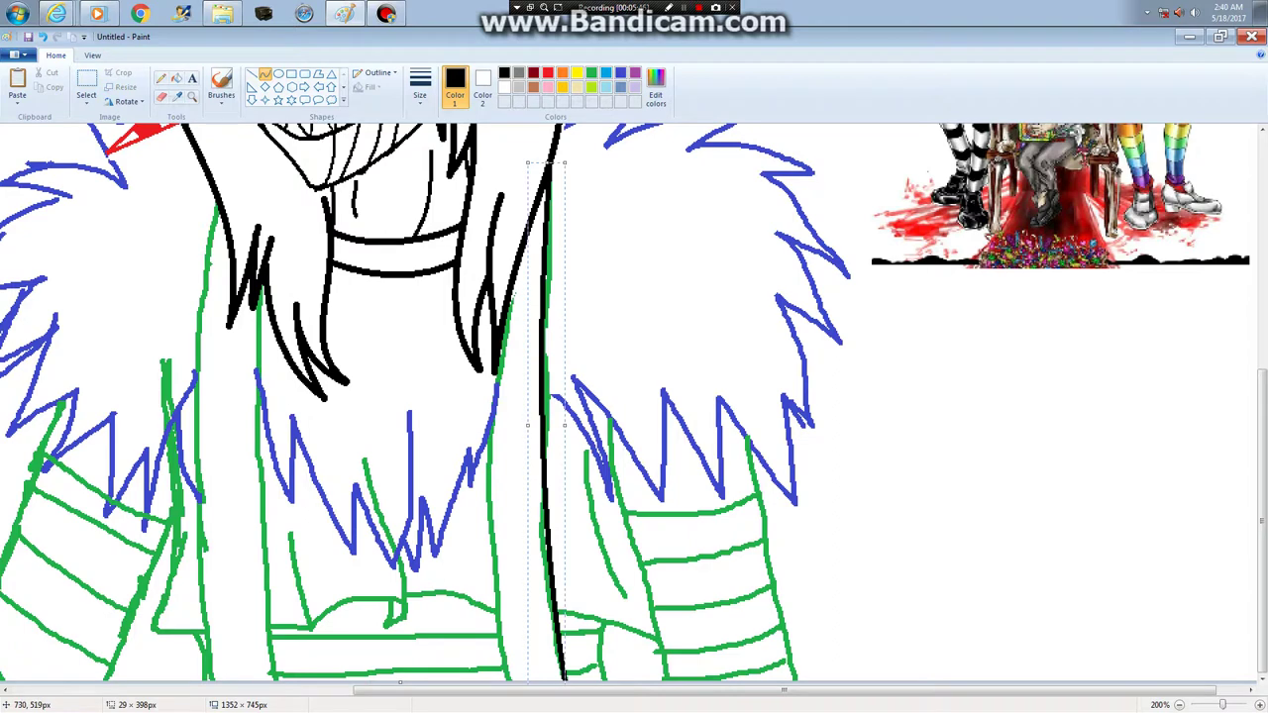
Trace the inner green line of the right-hand hanging strip with a black Curve about 270 px tall, bent slightly to the left
{"action": "left_click", "coordinate": [471, 381]}
{"action": "mouse_move", "coordinate": [494, 359]}
{"action": "left_mouse_down"}
{"action": "mouse_move", "coordinate": [498, 525]}
{"action": "mouse_move", "coordinate": [527, 694]}
{"action": "left_mouse_up"}
{"action": "left_click_drag", "start_coordinate": [505, 436], "coordinate": [495, 438]}
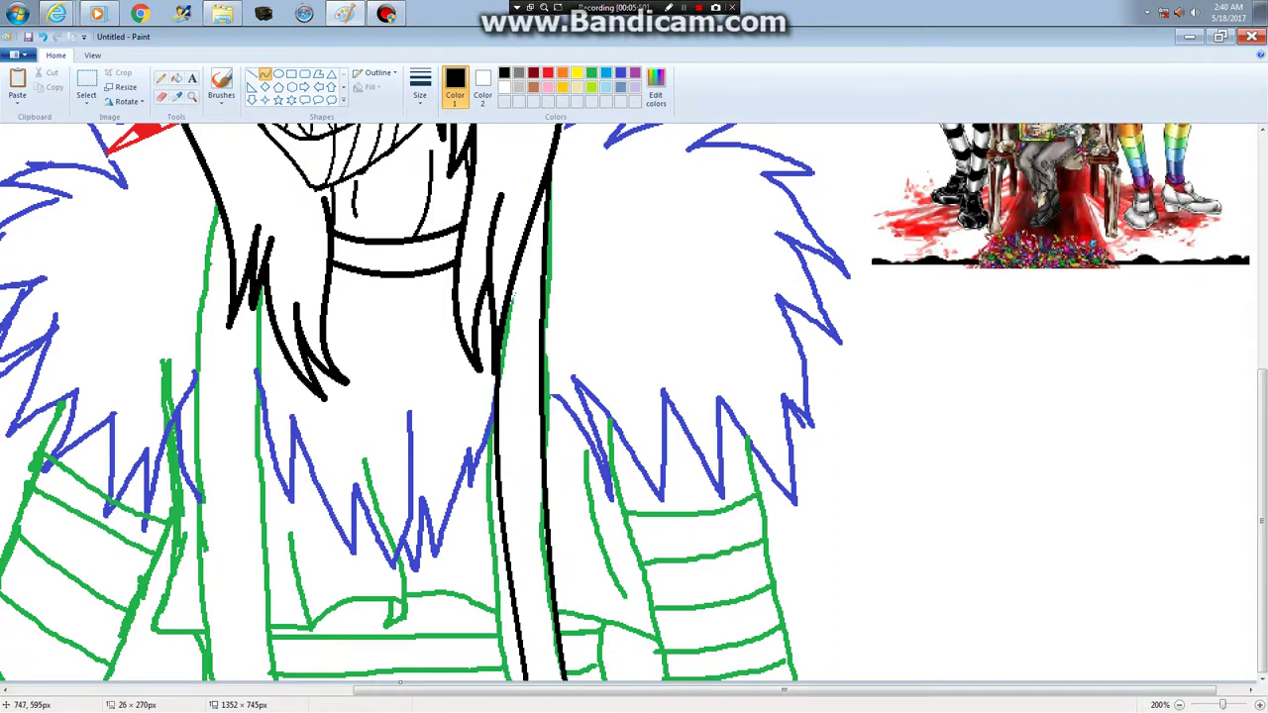
{"action": "left_click_drag", "start_coordinate": [517, 619], "coordinate": [515, 627]}
{"action": "left_click", "coordinate": [395, 364]}
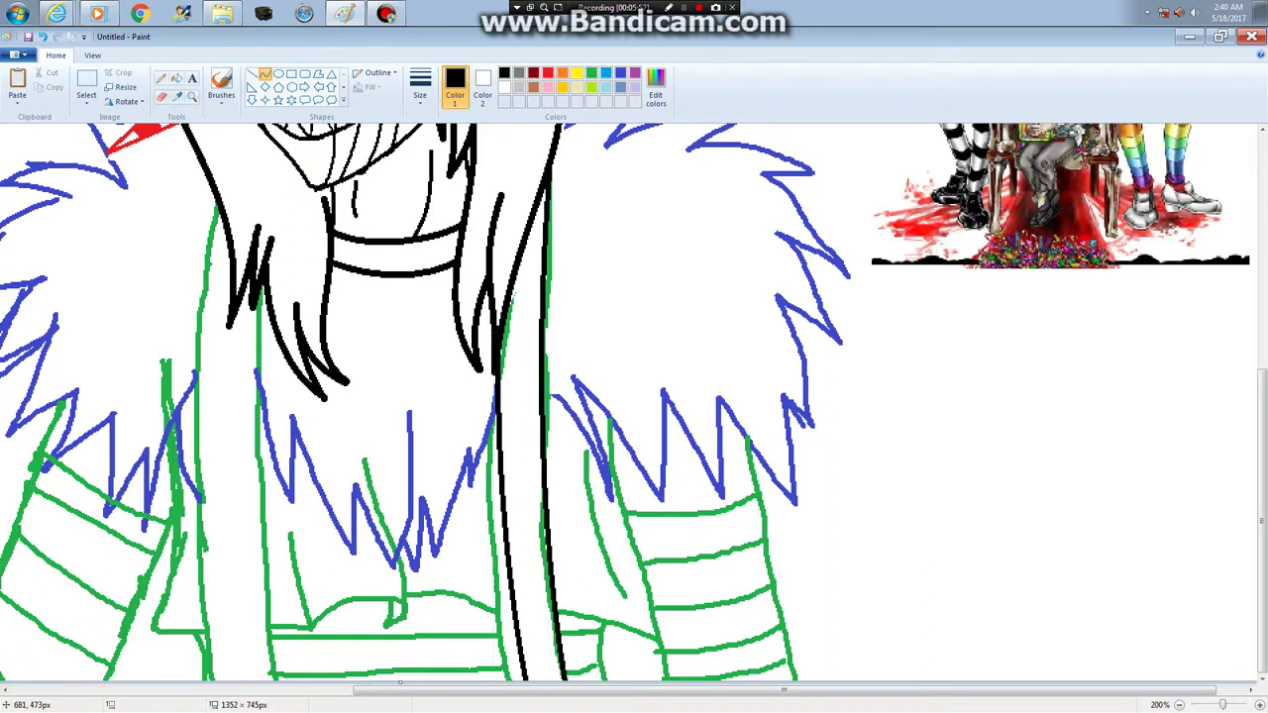
Trace both green lines of the left-hand hanging strip with long black Curves running from the hair to the canvas bottom
{"action": "left_click_drag", "start_coordinate": [254, 289], "coordinate": [271, 696]}
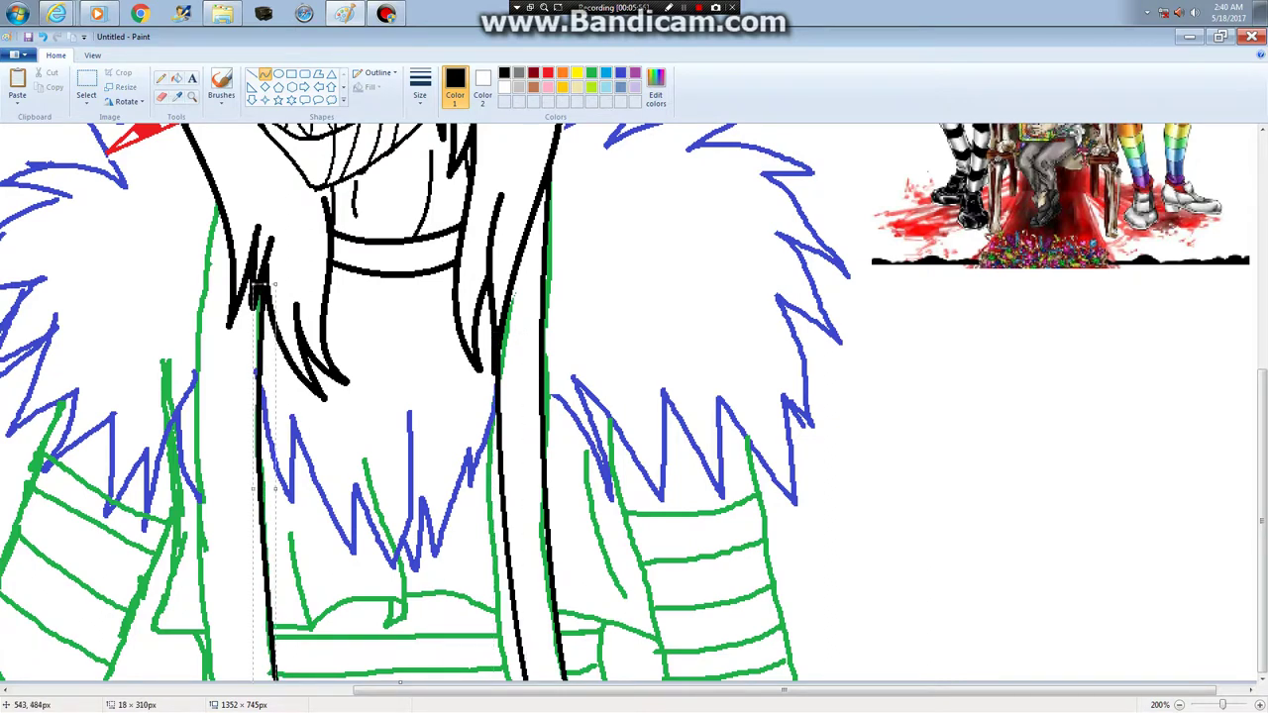
{"action": "mouse_move", "coordinate": [216, 210]}
{"action": "left_mouse_down"}
{"action": "mouse_move", "coordinate": [237, 703]}
{"action": "mouse_move", "coordinate": [219, 703]}
{"action": "left_mouse_up"}
{"action": "left_click", "coordinate": [201, 479]}
{"action": "left_click", "coordinate": [149, 307]}
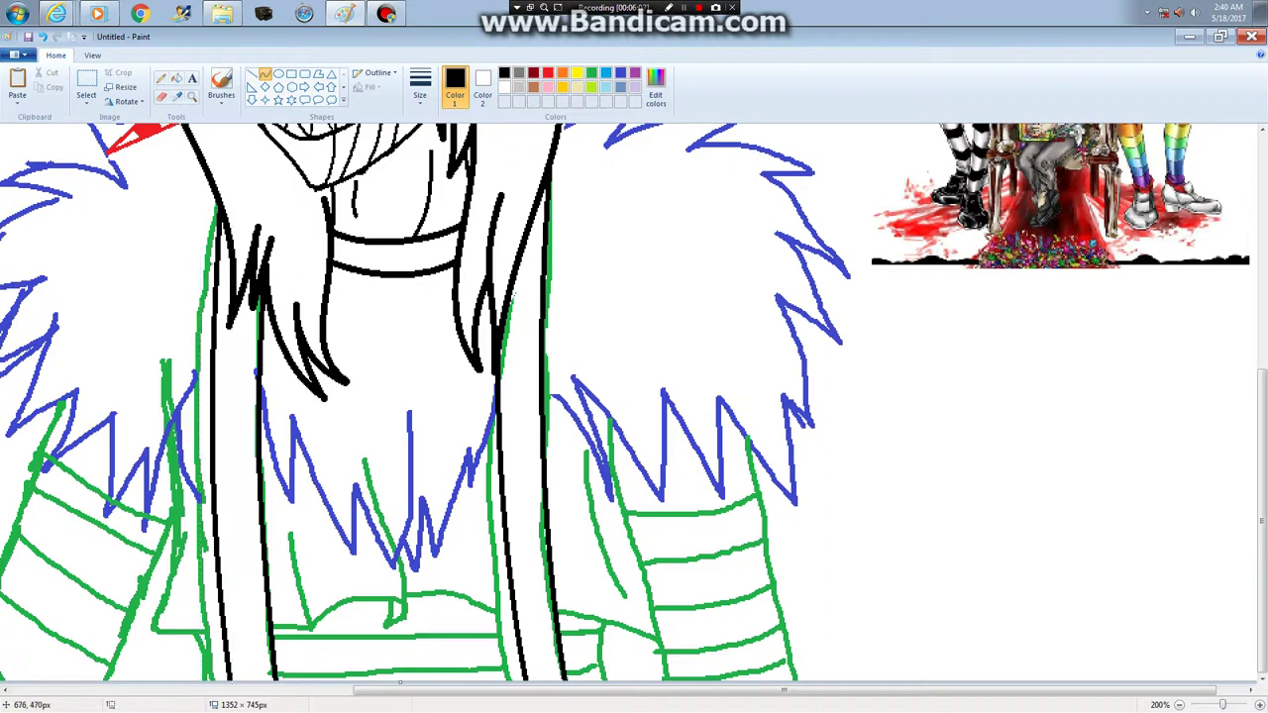
Set the primary colour to red and draw the first arched fur Curve, about 78 × 44 px, rising from the right-hand hair edge
{"action": "left_click_drag", "start_coordinate": [1262, 521], "coordinate": [1263, 480]}
{"action": "scroll", "coordinate": [635, 403], "scroll_direction": "up", "scroll_amount": 2}
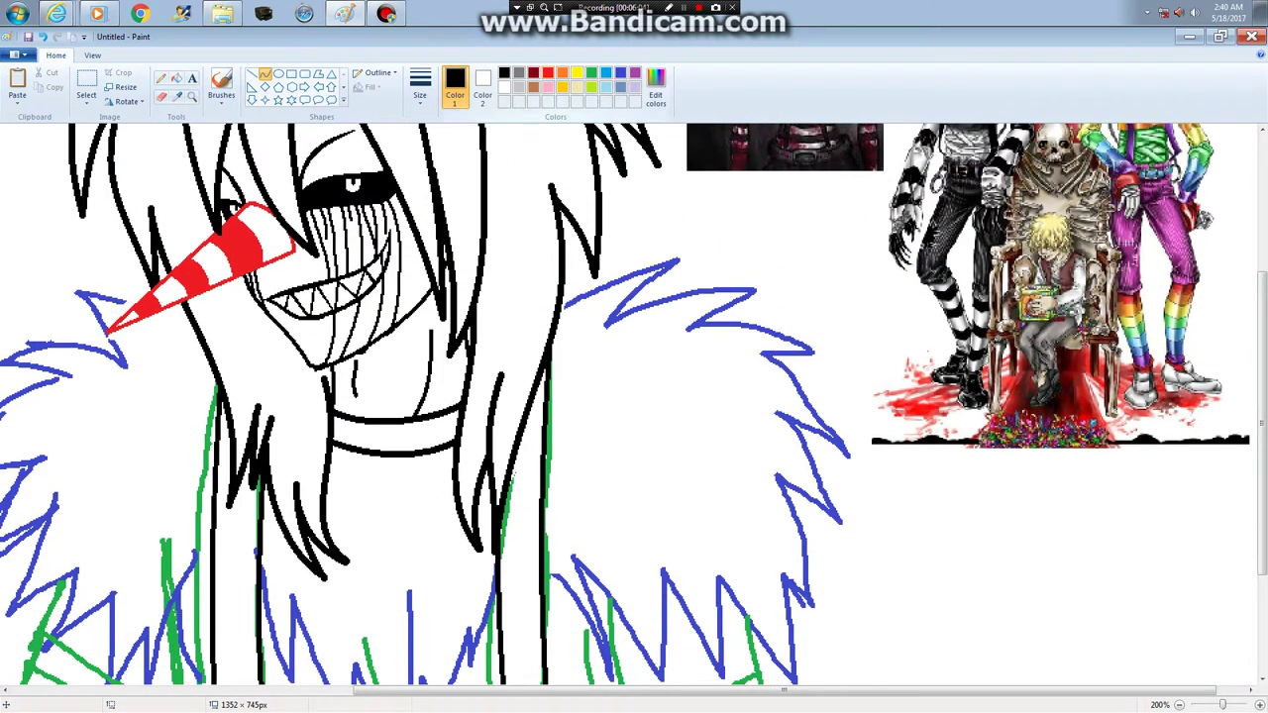
{"action": "left_click", "coordinate": [548, 72]}
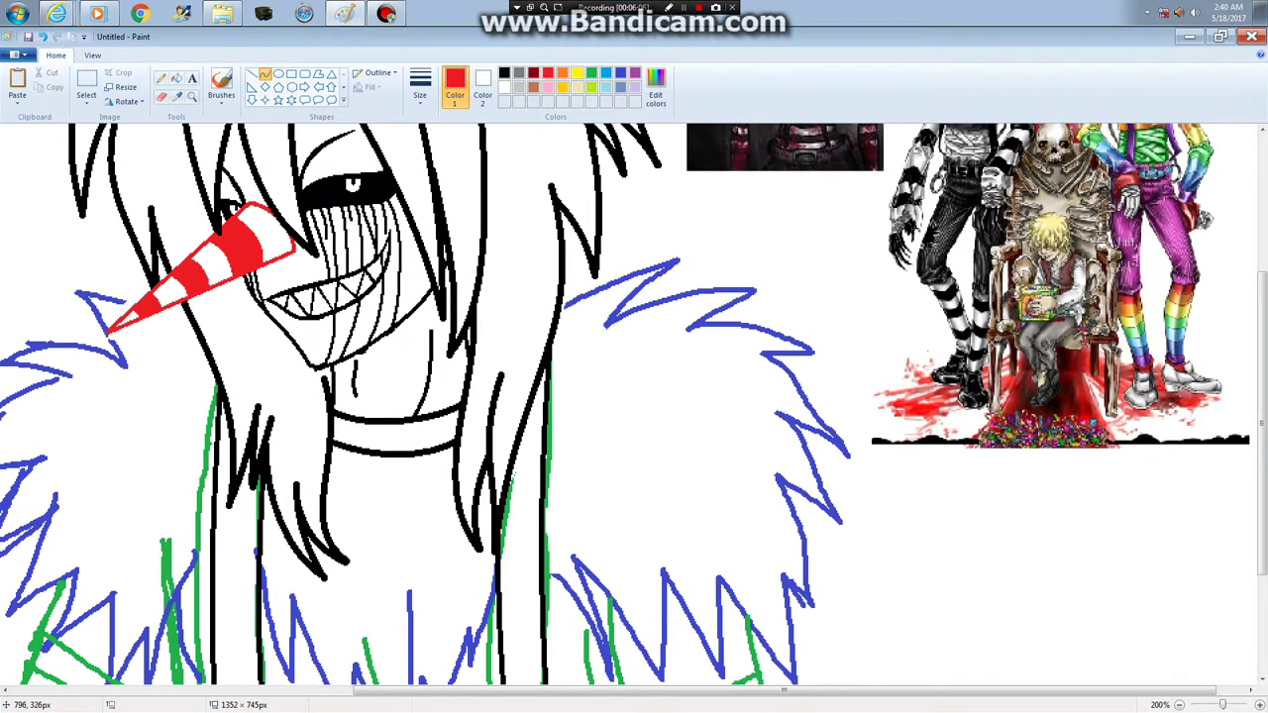
{"action": "left_click_drag", "start_coordinate": [560, 302], "coordinate": [664, 244]}
{"action": "left_click", "coordinate": [594, 269]}
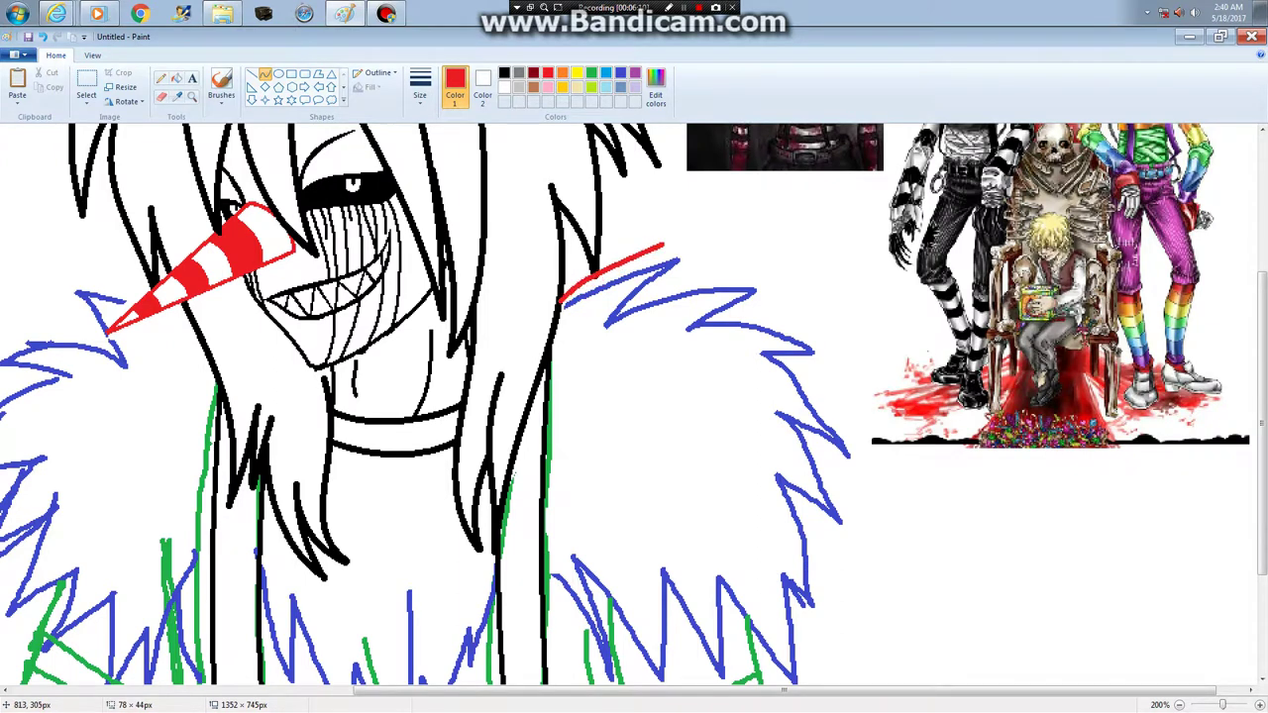
{"action": "left_click", "coordinate": [636, 255]}
Draw the next red fur tufts along the top of the right shoulder, loosely following the blue sketch
{"action": "mouse_move", "coordinate": [663, 245]}
{"action": "left_mouse_down"}
{"action": "mouse_move", "coordinate": [611, 293]}
{"action": "mouse_move", "coordinate": [699, 257]}
{"action": "mouse_move", "coordinate": [644, 279]}
{"action": "mouse_move", "coordinate": [781, 294]}
{"action": "left_mouse_up"}
{"action": "left_click", "coordinate": [632, 263]}
{"action": "left_click", "coordinate": [630, 267]}
{"action": "left_click", "coordinate": [611, 297]}
{"action": "left_click", "coordinate": [646, 265]}
{"action": "left_click", "coordinate": [672, 258]}
{"action": "left_click", "coordinate": [698, 260]}
{"action": "left_click", "coordinate": [674, 264]}
{"action": "left_click", "coordinate": [671, 265]}
{"action": "left_click", "coordinate": [671, 266]}
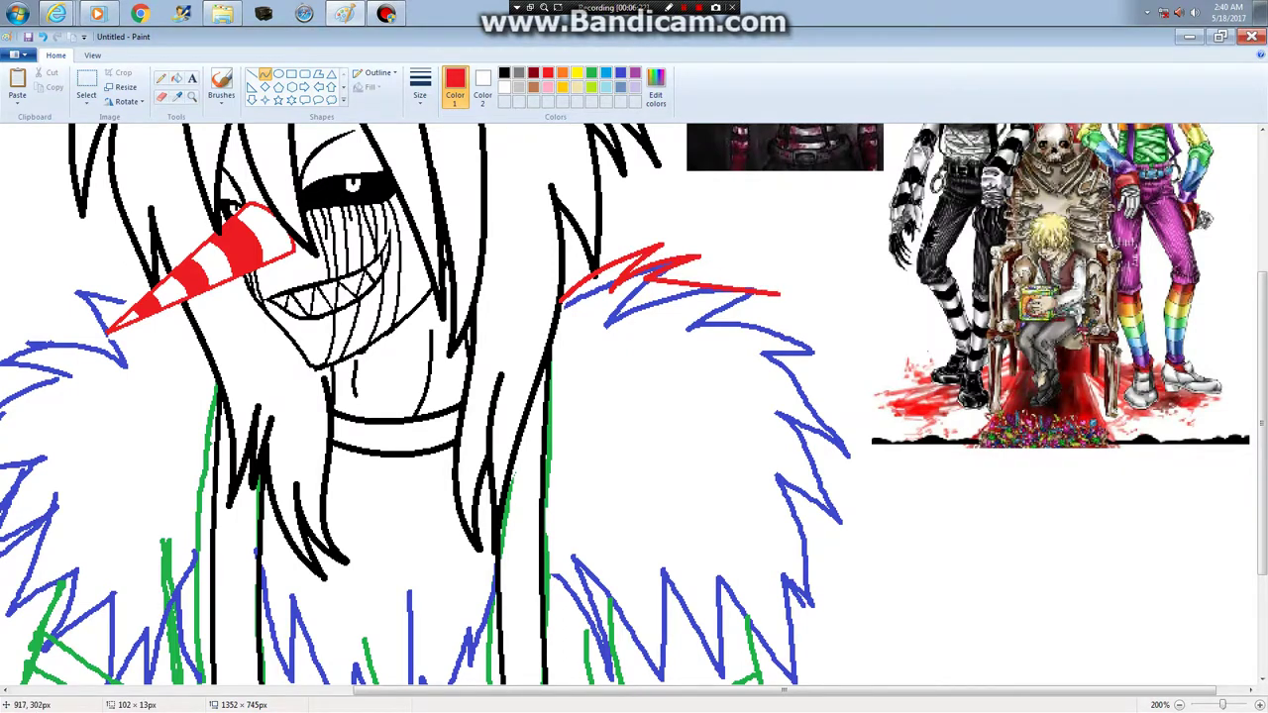
Continue the red fur tufts around the outer right shoulder, bulge the last Curve outward, and undo the stray red dot
{"action": "mouse_move", "coordinate": [768, 289]}
{"action": "left_mouse_down"}
{"action": "mouse_move", "coordinate": [777, 275]}
{"action": "mouse_move", "coordinate": [684, 309]}
{"action": "mouse_move", "coordinate": [716, 297]}
{"action": "mouse_move", "coordinate": [812, 351]}
{"action": "mouse_move", "coordinate": [791, 313]}
{"action": "mouse_move", "coordinate": [812, 350]}
{"action": "mouse_move", "coordinate": [739, 334]}
{"action": "mouse_move", "coordinate": [784, 335]}
{"action": "mouse_move", "coordinate": [810, 366]}
{"action": "left_mouse_up"}
{"action": "left_click", "coordinate": [760, 204]}
{"action": "left_click", "coordinate": [793, 255]}
{"action": "left_click", "coordinate": [788, 295]}
{"action": "mouse_move", "coordinate": [777, 350]}
{"action": "left_mouse_down"}
{"action": "mouse_move", "coordinate": [783, 341]}
{"action": "mouse_move", "coordinate": [745, 349]}
{"action": "mouse_move", "coordinate": [782, 351]}
{"action": "mouse_move", "coordinate": [848, 457]}
{"action": "left_mouse_up"}
{"action": "left_click", "coordinate": [789, 309]}
{"action": "left_click", "coordinate": [821, 304]}
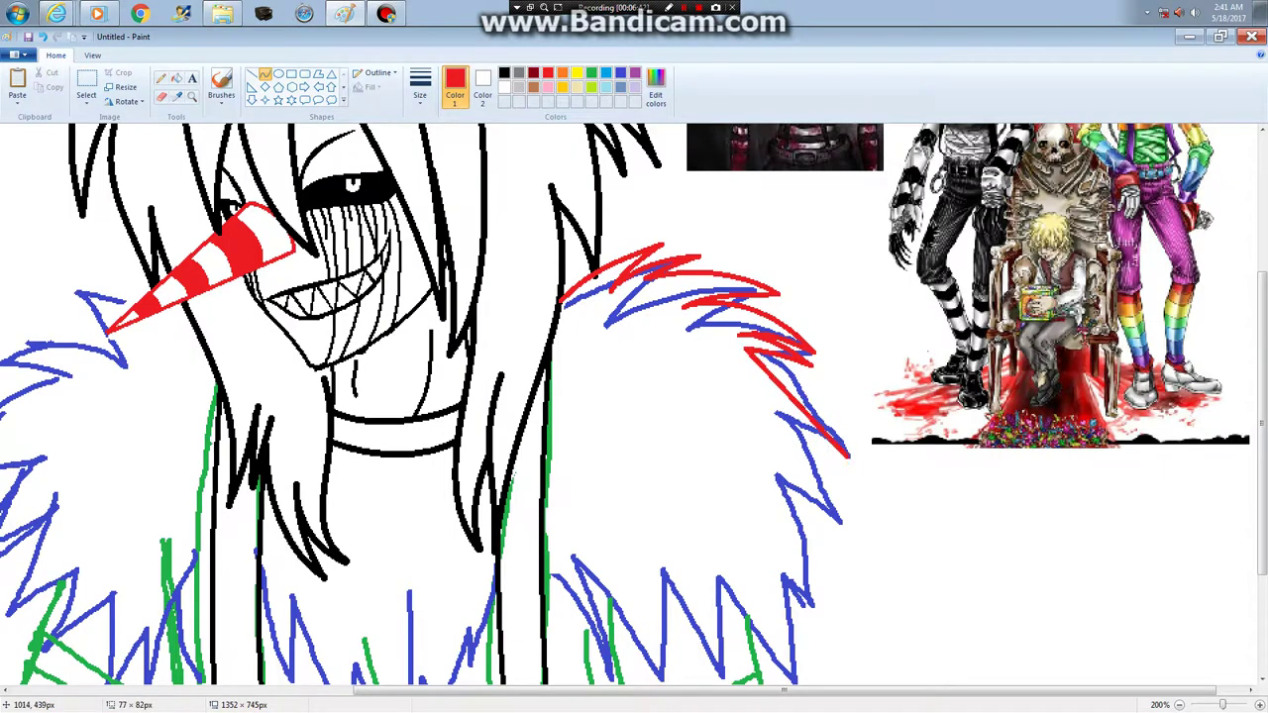
{"action": "mouse_move", "coordinate": [789, 390]}
{"action": "left_mouse_down"}
{"action": "mouse_move", "coordinate": [794, 377]}
{"action": "mouse_move", "coordinate": [815, 381]}
{"action": "left_mouse_up"}
{"action": "left_click", "coordinate": [805, 297]}
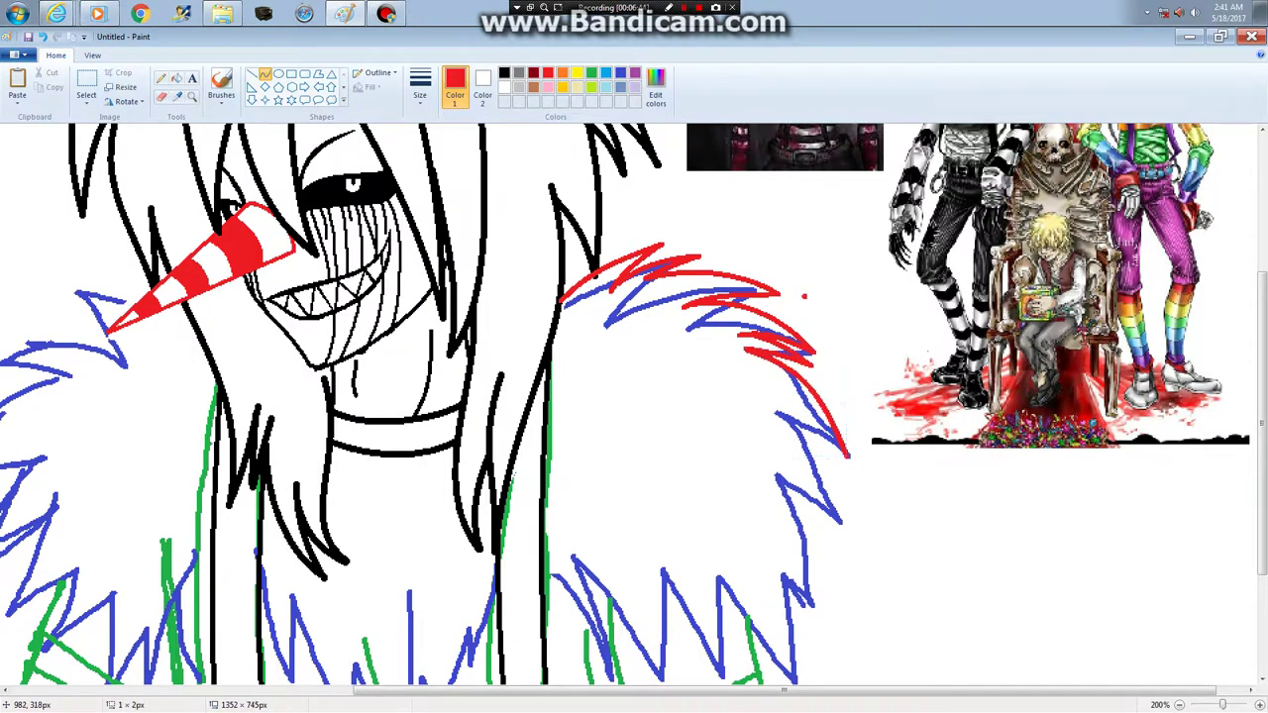
{"action": "key", "text": "ctrl+z"}
Add small red zigzag tufts turning back inward beneath the outermost spike of the right-hand fur
{"action": "mouse_move", "coordinate": [848, 457]}
{"action": "left_mouse_down"}
{"action": "mouse_move", "coordinate": [777, 416]}
{"action": "mouse_move", "coordinate": [812, 420]}
{"action": "left_mouse_up"}
{"action": "left_click", "coordinate": [811, 419]}
{"action": "mouse_move", "coordinate": [779, 414]}
{"action": "left_mouse_down"}
{"action": "mouse_move", "coordinate": [834, 466]}
{"action": "mouse_move", "coordinate": [819, 433]}
{"action": "left_mouse_up"}
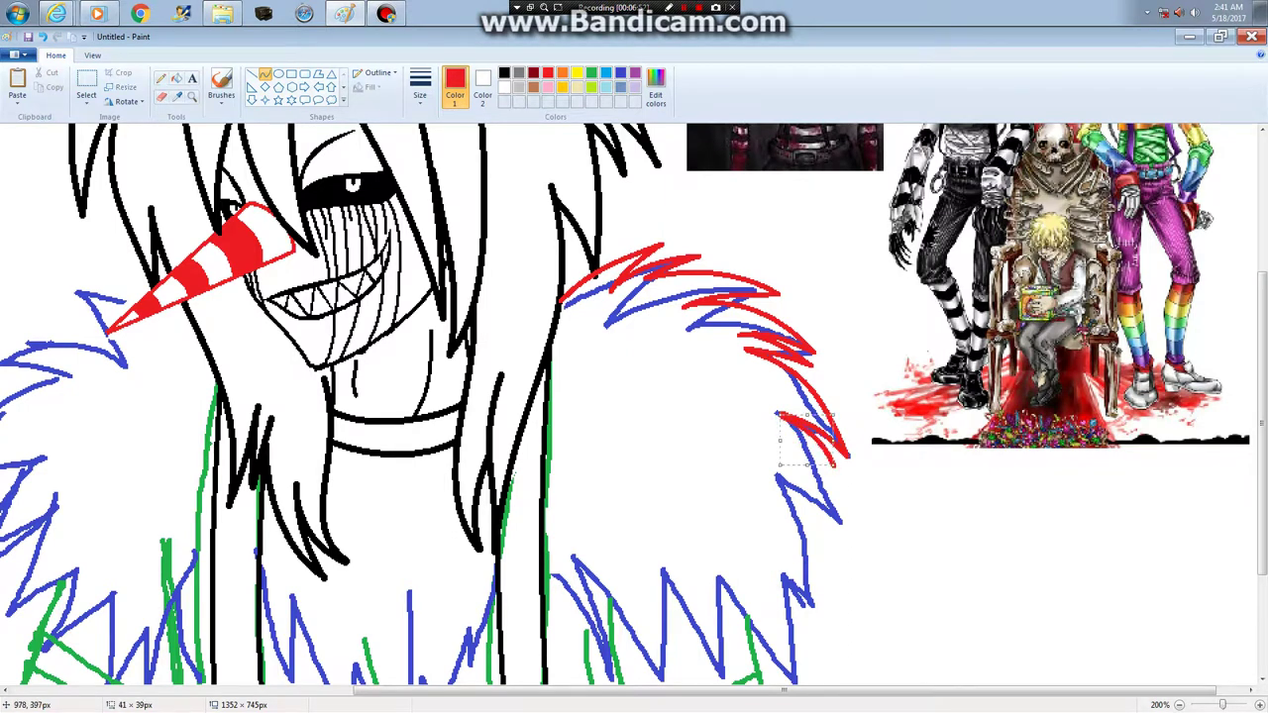
{"action": "left_click", "coordinate": [795, 396]}
{"action": "left_click_drag", "start_coordinate": [835, 465], "coordinate": [794, 437]}
{"action": "left_click", "coordinate": [807, 442]}
{"action": "left_click", "coordinate": [805, 405]}
Draw the next red fur spike on the right side with two Curves meeting at the blue sketch's outer tip
{"action": "left_click_drag", "start_coordinate": [1262, 407], "coordinate": [1262, 500]}
{"action": "left_click_drag", "start_coordinate": [787, 260], "coordinate": [842, 354]}
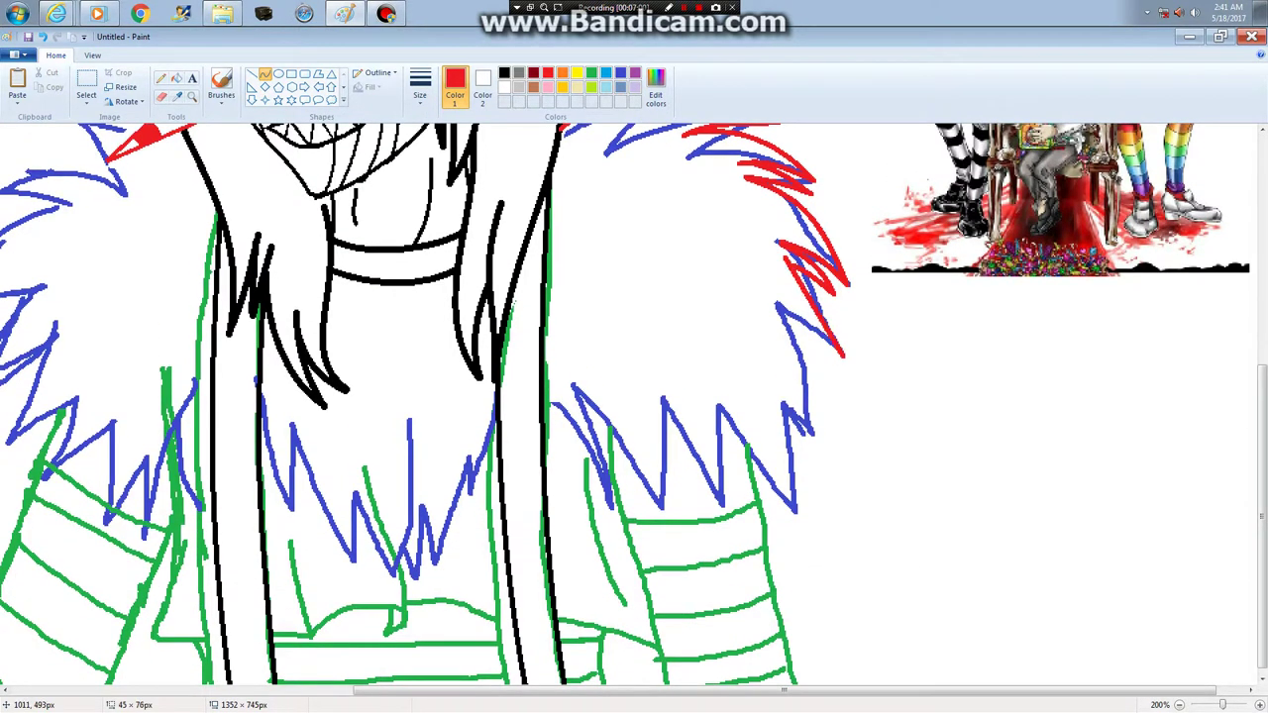
{"action": "left_click", "coordinate": [826, 307]}
{"action": "left_click", "coordinate": [774, 300]}
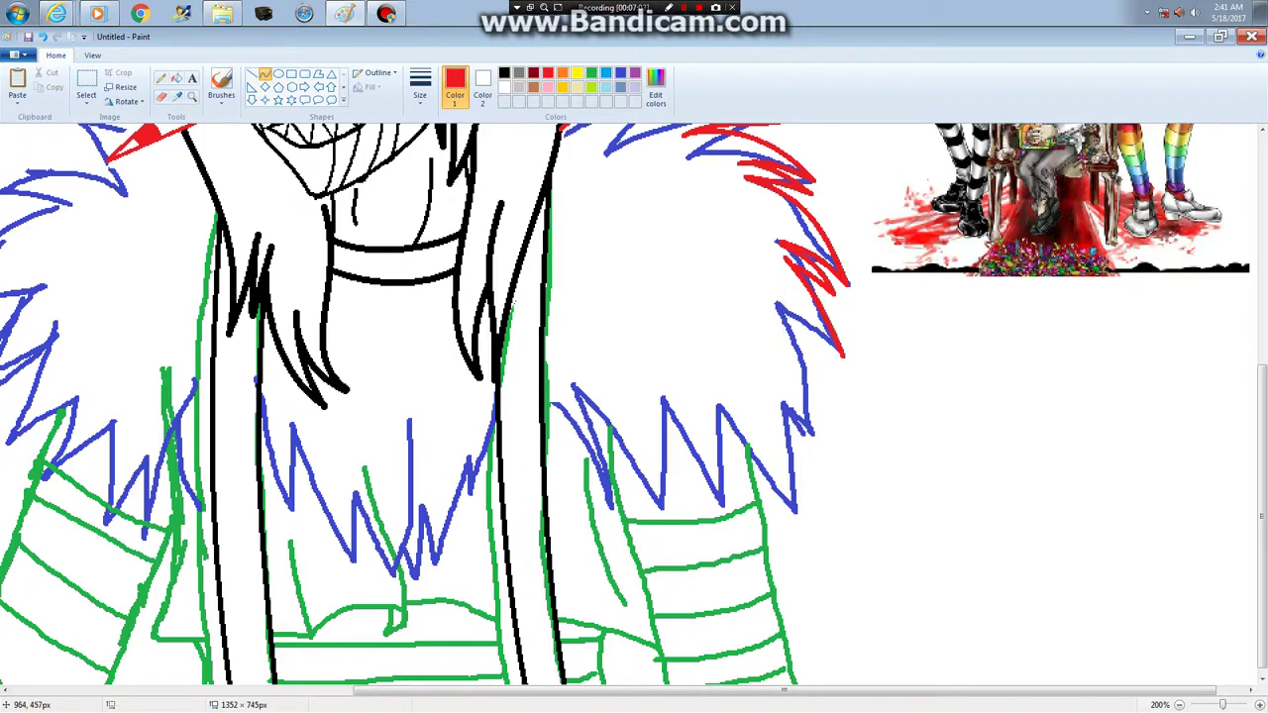
{"action": "left_click_drag", "start_coordinate": [777, 303], "coordinate": [844, 356]}
{"action": "left_click", "coordinate": [776, 267]}
Draw the red fur edge down to the lower right corner of the blue outline, ending in small zigzag tufts
{"action": "left_click_drag", "start_coordinate": [778, 303], "coordinate": [817, 434]}
{"action": "mouse_move", "coordinate": [812, 375]}
{"action": "left_mouse_down"}
{"action": "mouse_move", "coordinate": [821, 433]}
{"action": "mouse_move", "coordinate": [825, 423]}
{"action": "left_mouse_up"}
{"action": "left_click", "coordinate": [833, 424]}
{"action": "mouse_move", "coordinate": [791, 372]}
{"action": "left_mouse_down"}
{"action": "mouse_move", "coordinate": [823, 423]}
{"action": "mouse_move", "coordinate": [809, 395]}
{"action": "mouse_move", "coordinate": [812, 428]}
{"action": "left_mouse_up"}
{"action": "left_click", "coordinate": [818, 410]}
{"action": "left_click", "coordinate": [834, 416]}
{"action": "left_click_drag", "start_coordinate": [805, 409], "coordinate": [805, 423]}
{"action": "left_click", "coordinate": [810, 404]}
{"action": "left_click", "coordinate": [774, 353]}
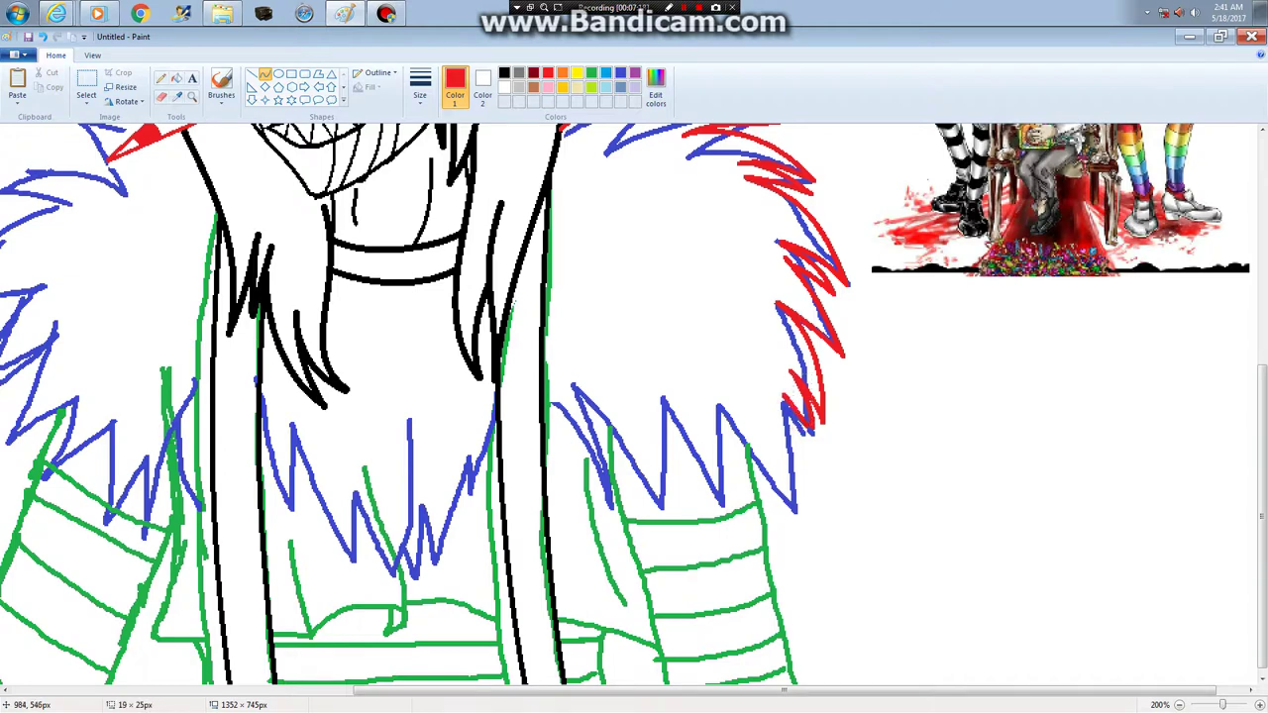
Draw the red fur spike at the blue outline's lower right corner with two curves meeting at its tip
{"action": "left_click", "coordinate": [801, 415]}
{"action": "left_click", "coordinate": [799, 414]}
{"action": "left_click_drag", "start_coordinate": [790, 424], "coordinate": [805, 456]}
{"action": "left_click", "coordinate": [799, 454]}
{"action": "mouse_move", "coordinate": [763, 413]}
{"action": "left_mouse_down"}
{"action": "mouse_move", "coordinate": [792, 491]}
{"action": "mouse_move", "coordinate": [782, 512]}
{"action": "left_mouse_up"}
Draw a long red spike beside the corner one, its two curves meeting just below the green cuff line
{"action": "left_click_drag", "start_coordinate": [774, 456], "coordinate": [740, 537]}
{"action": "left_click", "coordinate": [768, 448]}
{"action": "left_click_drag", "start_coordinate": [760, 472], "coordinate": [768, 475]}
{"action": "left_click", "coordinate": [731, 414]}
{"action": "left_click_drag", "start_coordinate": [731, 426], "coordinate": [743, 536]}
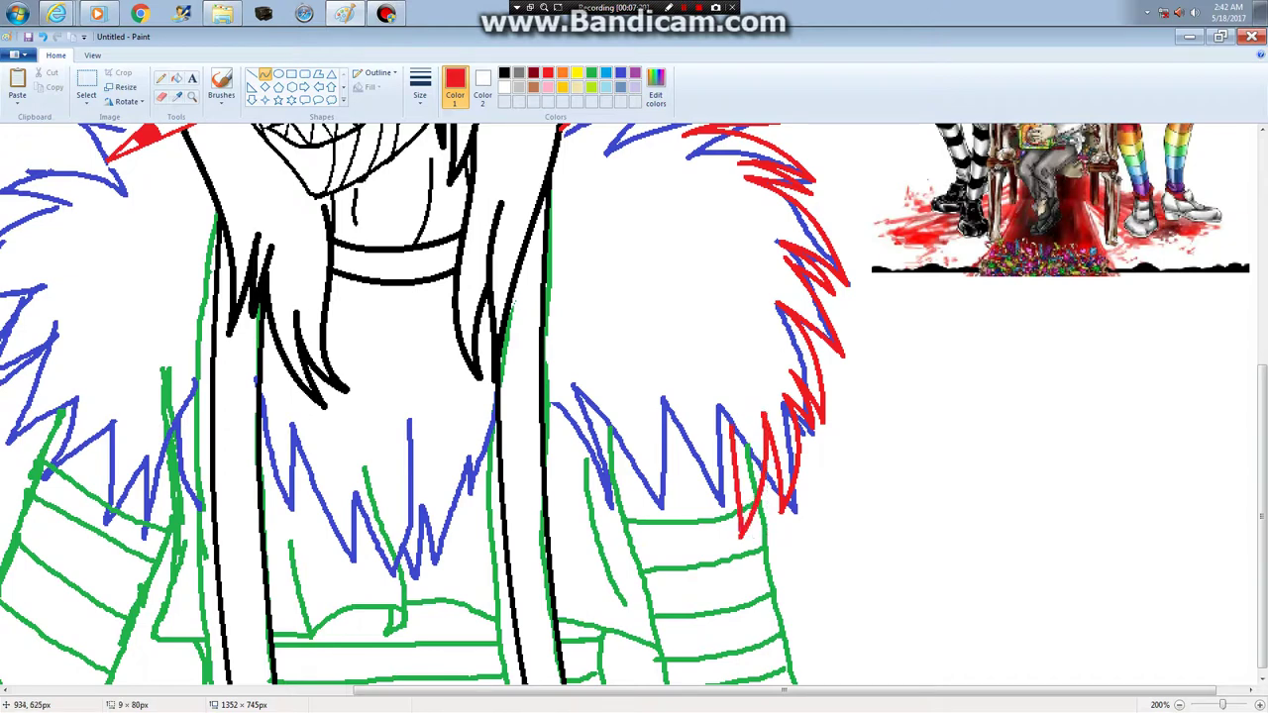
{"action": "left_click_drag", "start_coordinate": [739, 485], "coordinate": [748, 500]}
{"action": "left_click", "coordinate": [747, 499]}
{"action": "left_click", "coordinate": [737, 389]}
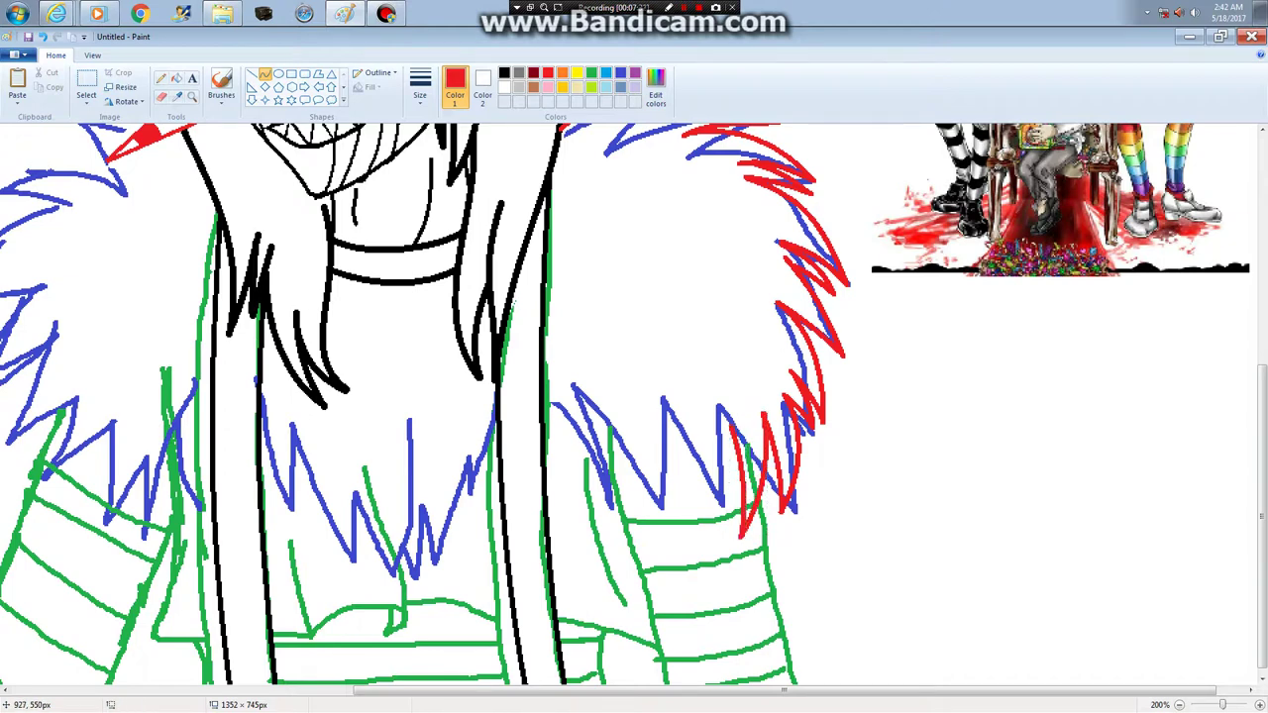
Add a narrow, shorter red spike beside the long one and undo the stray red dot above it
{"action": "left_click_drag", "start_coordinate": [732, 429], "coordinate": [729, 510]}
{"action": "left_click_drag", "start_coordinate": [732, 464], "coordinate": [733, 507]}
{"action": "left_click", "coordinate": [735, 476]}
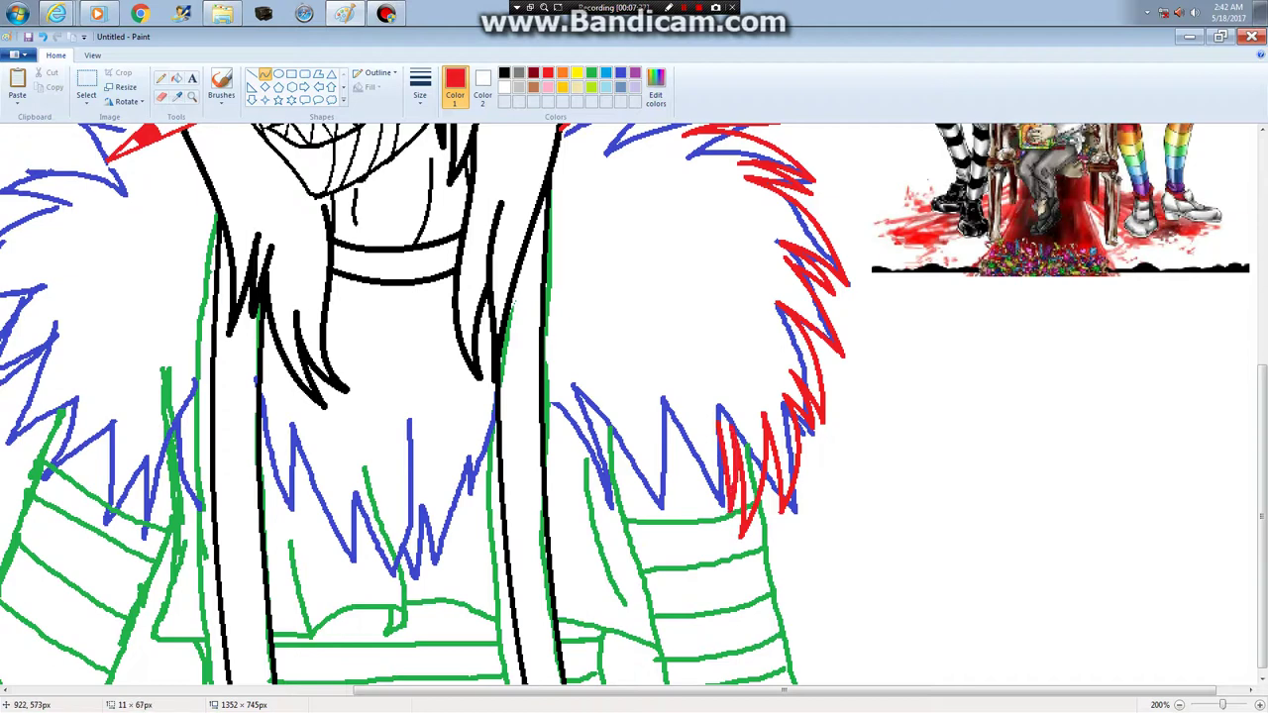
{"action": "left_click", "coordinate": [720, 482]}
{"action": "left_click_drag", "start_coordinate": [719, 372], "coordinate": [719, 374]}
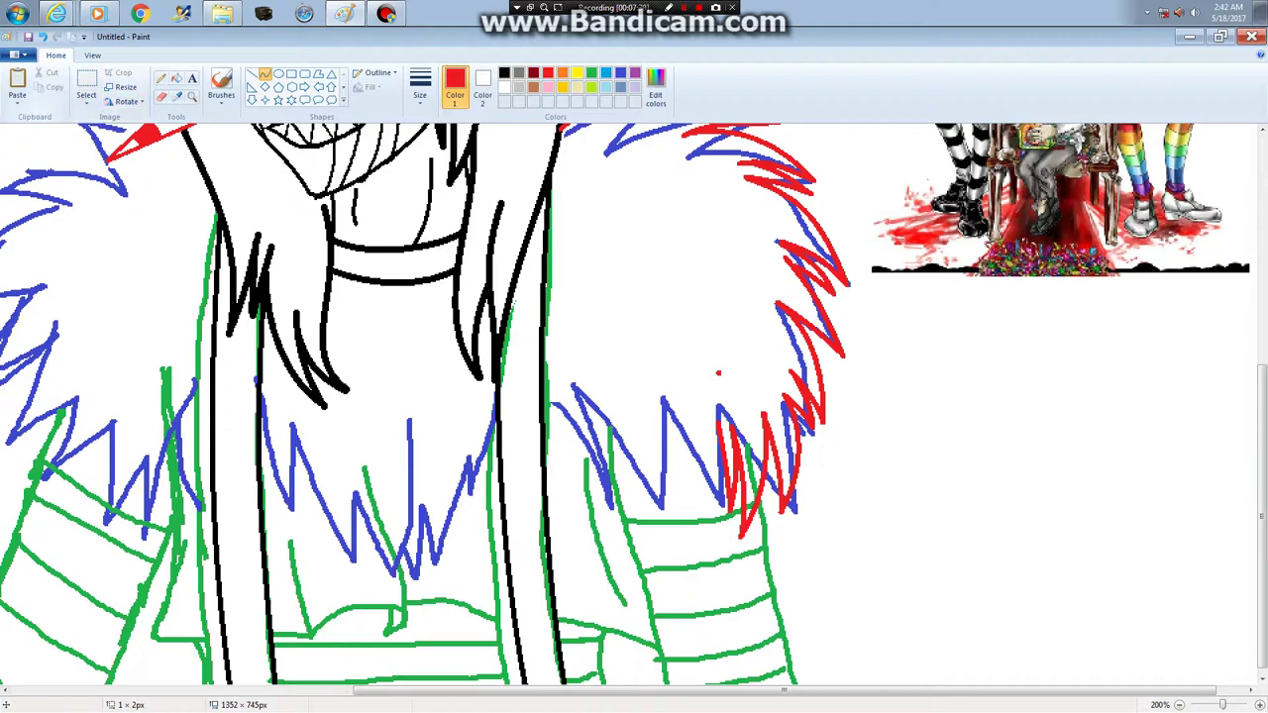
{"action": "left_click", "coordinate": [42, 37]}
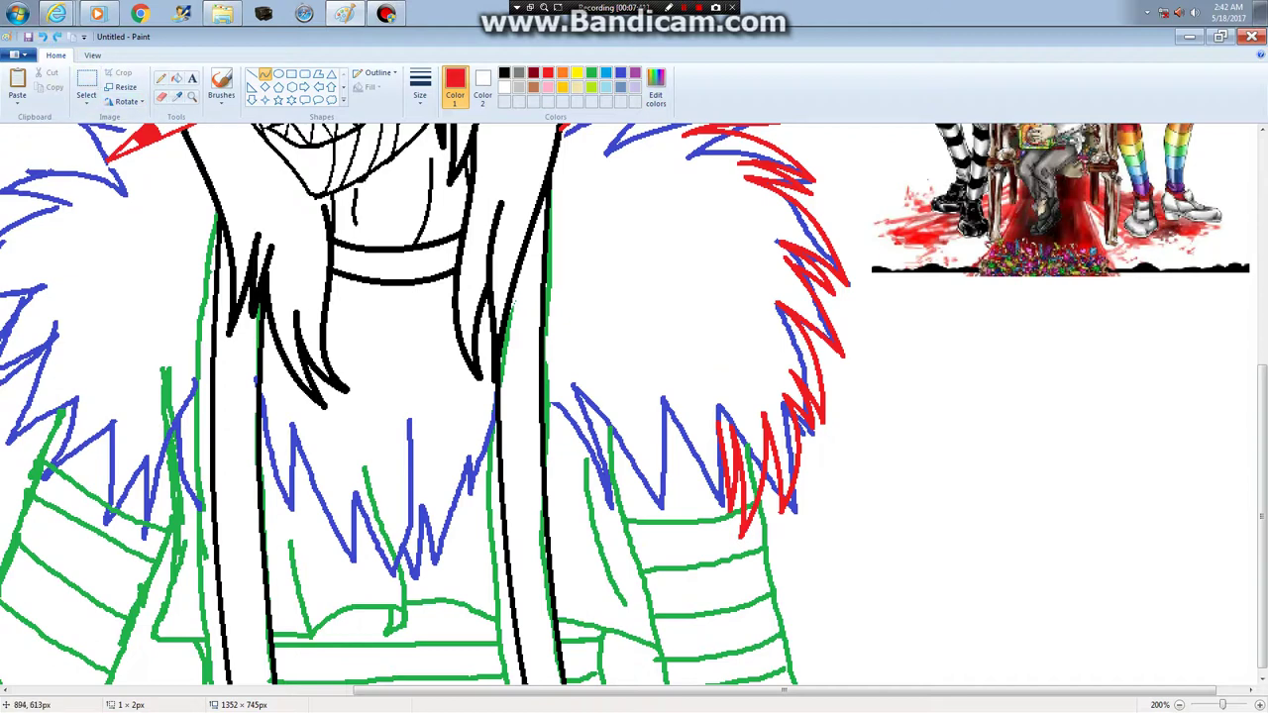
Draw a wider red spike on the inner side of the narrow one, bending both curves to a point below the cuff line
{"action": "left_click_drag", "start_coordinate": [721, 436], "coordinate": [695, 538]}
{"action": "left_click_drag", "start_coordinate": [707, 492], "coordinate": [712, 509]}
{"action": "left_click", "coordinate": [711, 509]}
{"action": "left_click", "coordinate": [683, 474]}
{"action": "left_click_drag", "start_coordinate": [678, 419], "coordinate": [693, 536]}
{"action": "left_click", "coordinate": [691, 457]}
{"action": "left_click", "coordinate": [703, 503]}
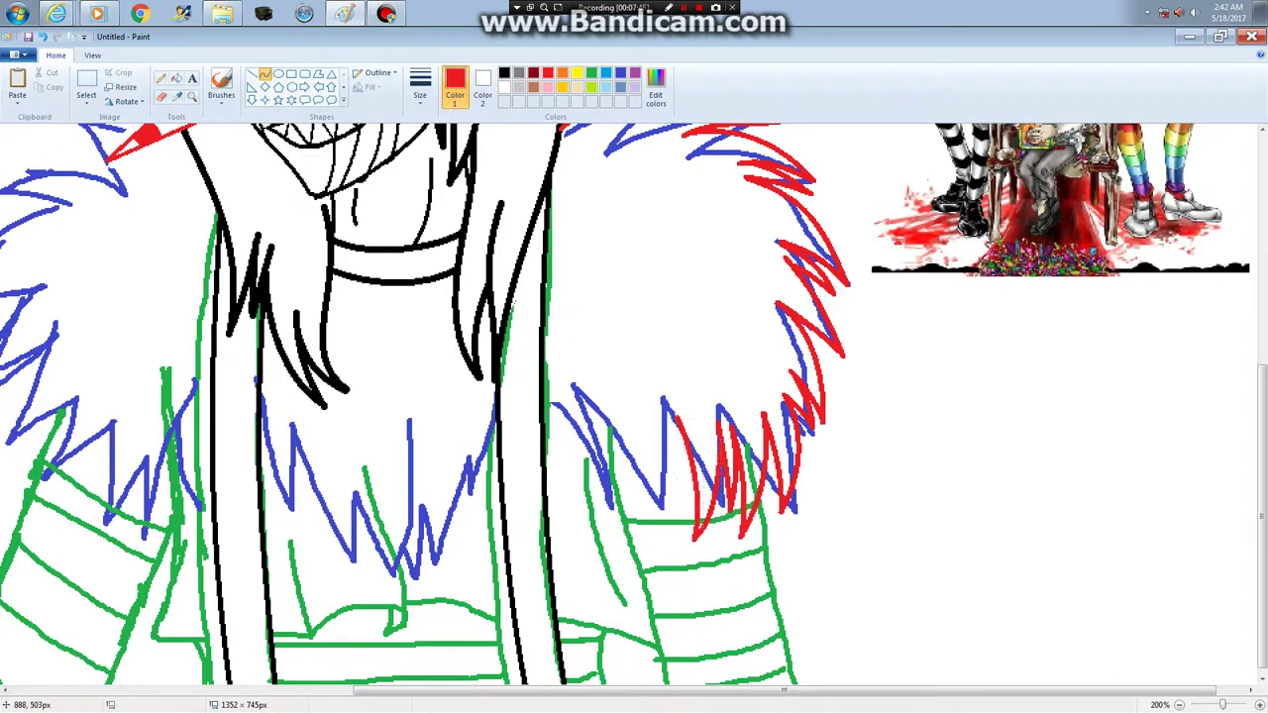
Draw a slim red spike about halfway along the right hem, rising to the middle peak of the blue zigzag
{"action": "left_click_drag", "start_coordinate": [687, 443], "coordinate": [678, 525]}
{"action": "left_click", "coordinate": [688, 497]}
{"action": "left_click", "coordinate": [690, 464]}
{"action": "left_click_drag", "start_coordinate": [666, 418], "coordinate": [682, 528]}
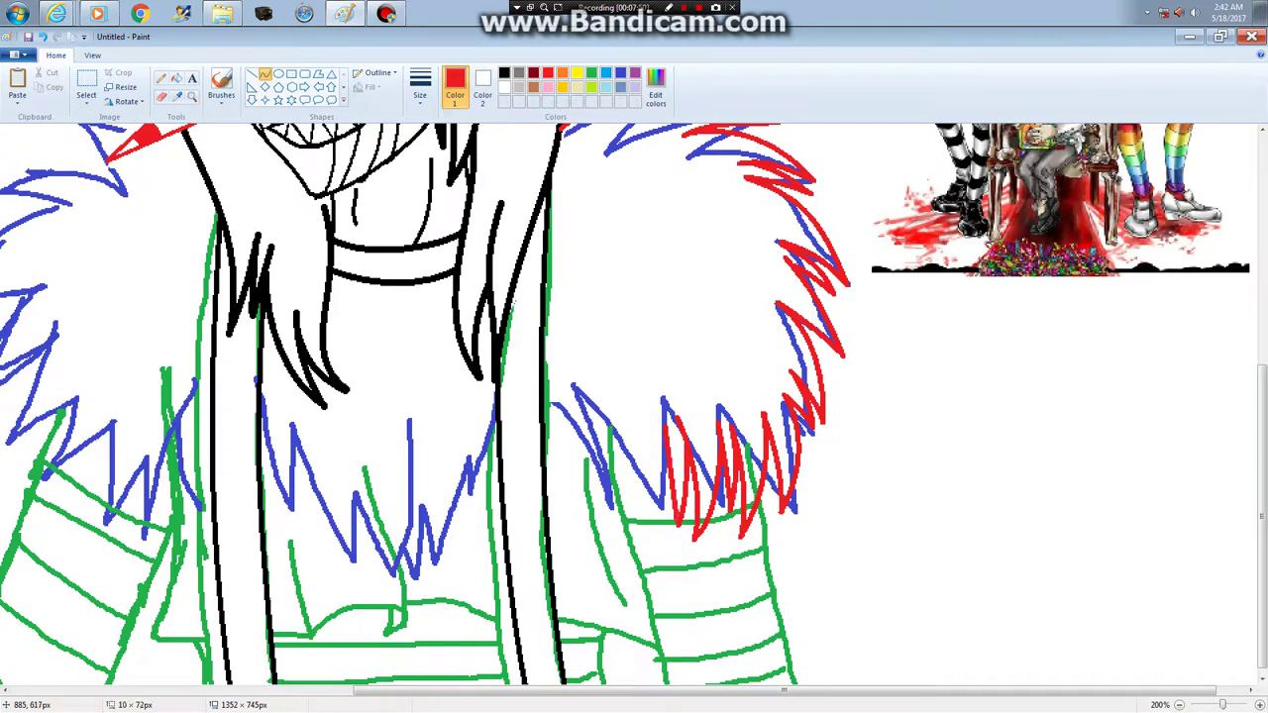
{"action": "left_click", "coordinate": [680, 510]}
{"action": "left_click", "coordinate": [679, 481]}
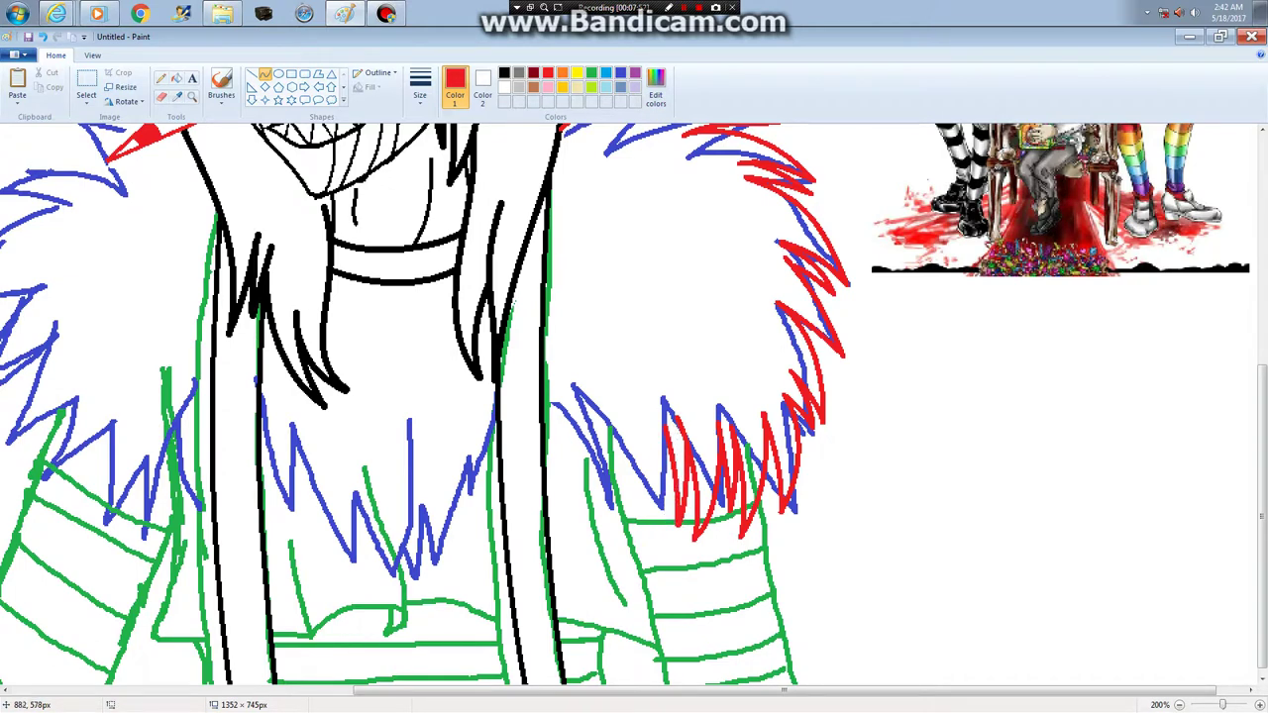
Draw a broad red spike over the upper arm's inner edge, its two curves meeting below the cuff line
{"action": "mouse_move", "coordinate": [670, 451]}
{"action": "left_mouse_down"}
{"action": "mouse_move", "coordinate": [663, 522]}
{"action": "mouse_move", "coordinate": [639, 550]}
{"action": "left_mouse_up"}
{"action": "left_click", "coordinate": [662, 507]}
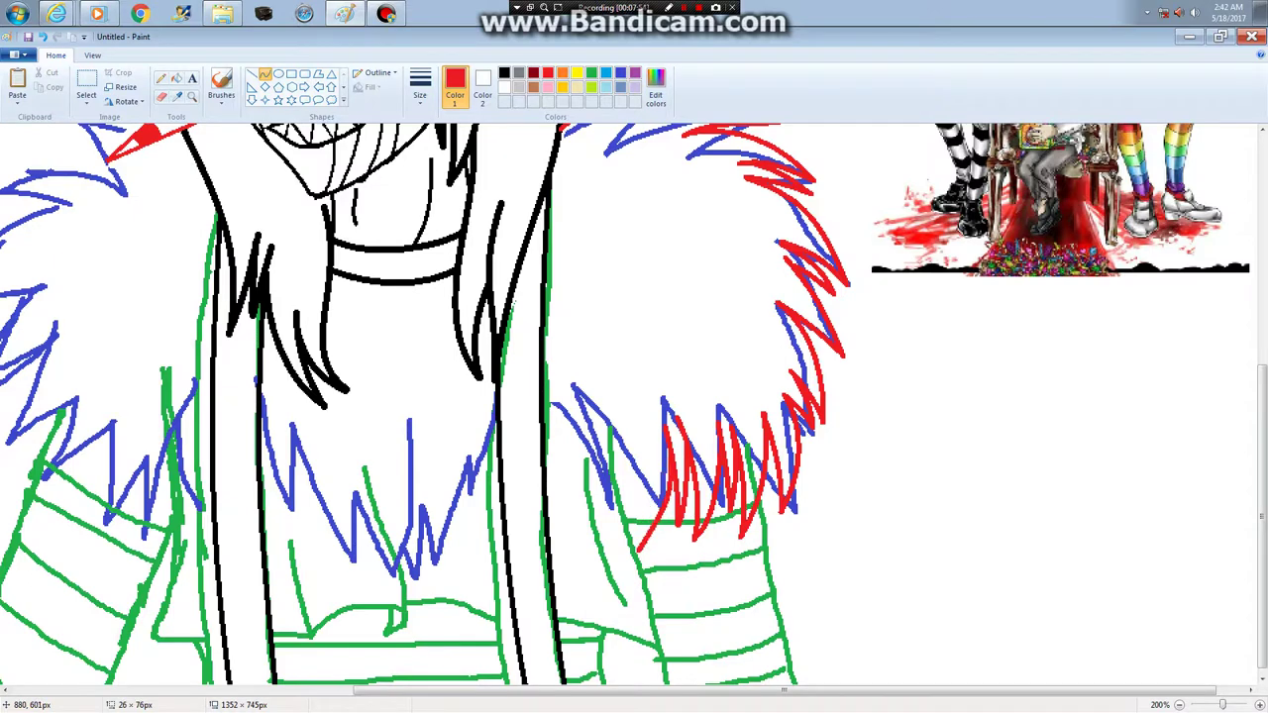
{"action": "left_click", "coordinate": [661, 506]}
{"action": "left_click_drag", "start_coordinate": [630, 425], "coordinate": [639, 551]}
Add a thin red spike over the inner green arm line with two curves meeting beside the broad spike's tip
{"action": "left_click_drag", "start_coordinate": [640, 486], "coordinate": [624, 545]}
{"action": "left_click", "coordinate": [644, 481]}
{"action": "left_click", "coordinate": [627, 425]}
{"action": "left_click", "coordinate": [642, 495]}
{"action": "left_click", "coordinate": [642, 495]}
{"action": "left_click", "coordinate": [612, 390]}
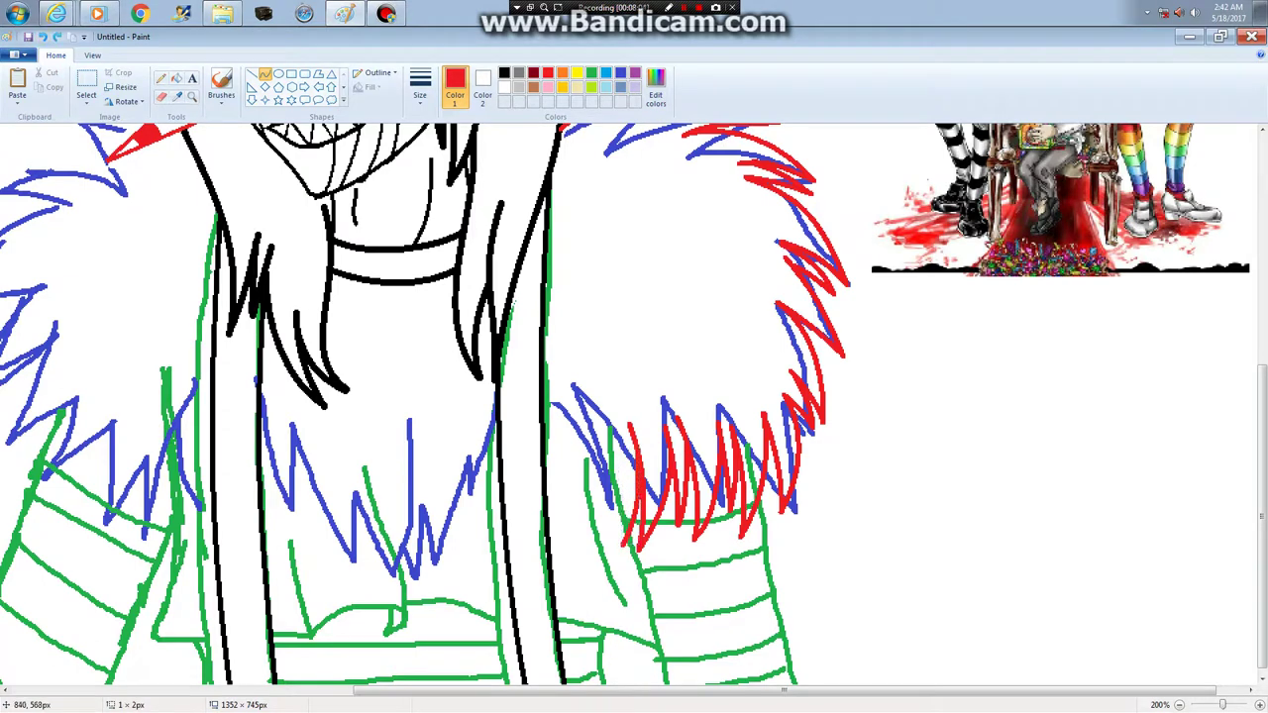
{"action": "left_click_drag", "start_coordinate": [622, 455], "coordinate": [616, 523]}
{"action": "left_click", "coordinate": [615, 503]}
{"action": "left_click", "coordinate": [617, 525]}
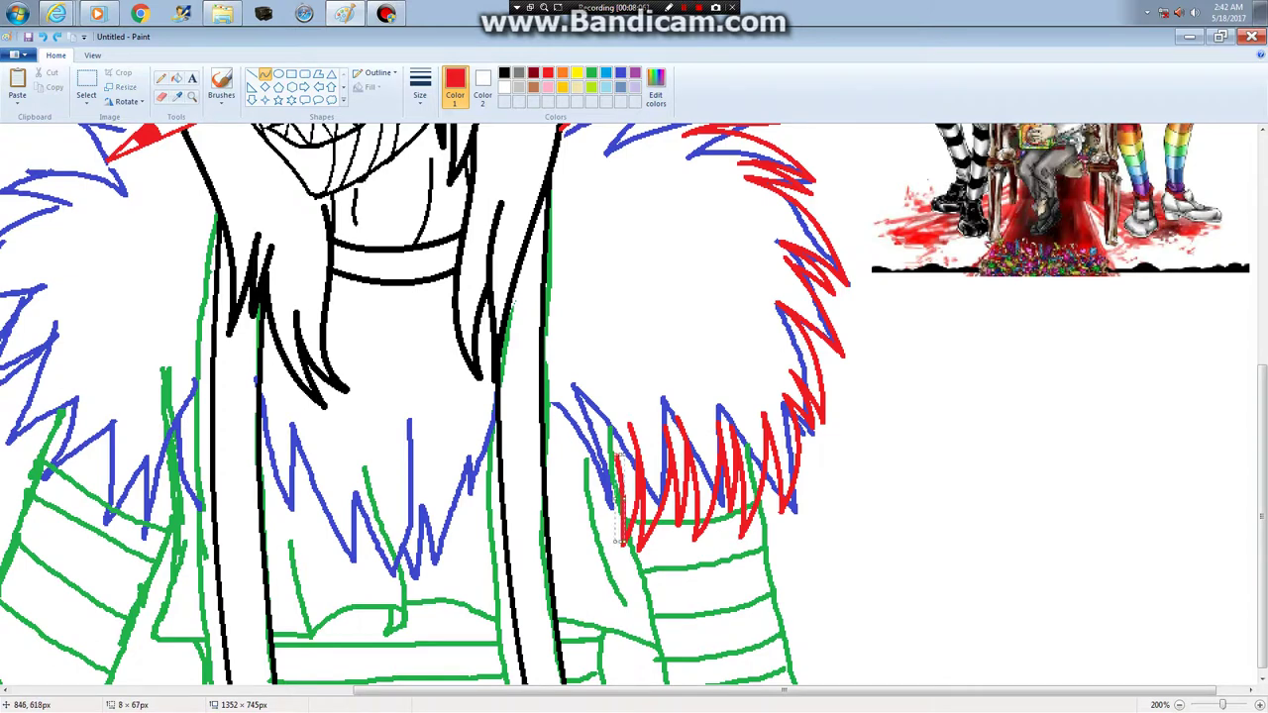
{"action": "left_click", "coordinate": [606, 392]}
{"action": "left_click_drag", "start_coordinate": [622, 481], "coordinate": [598, 561]}
{"action": "left_click_drag", "start_coordinate": [591, 512], "coordinate": [607, 546]}
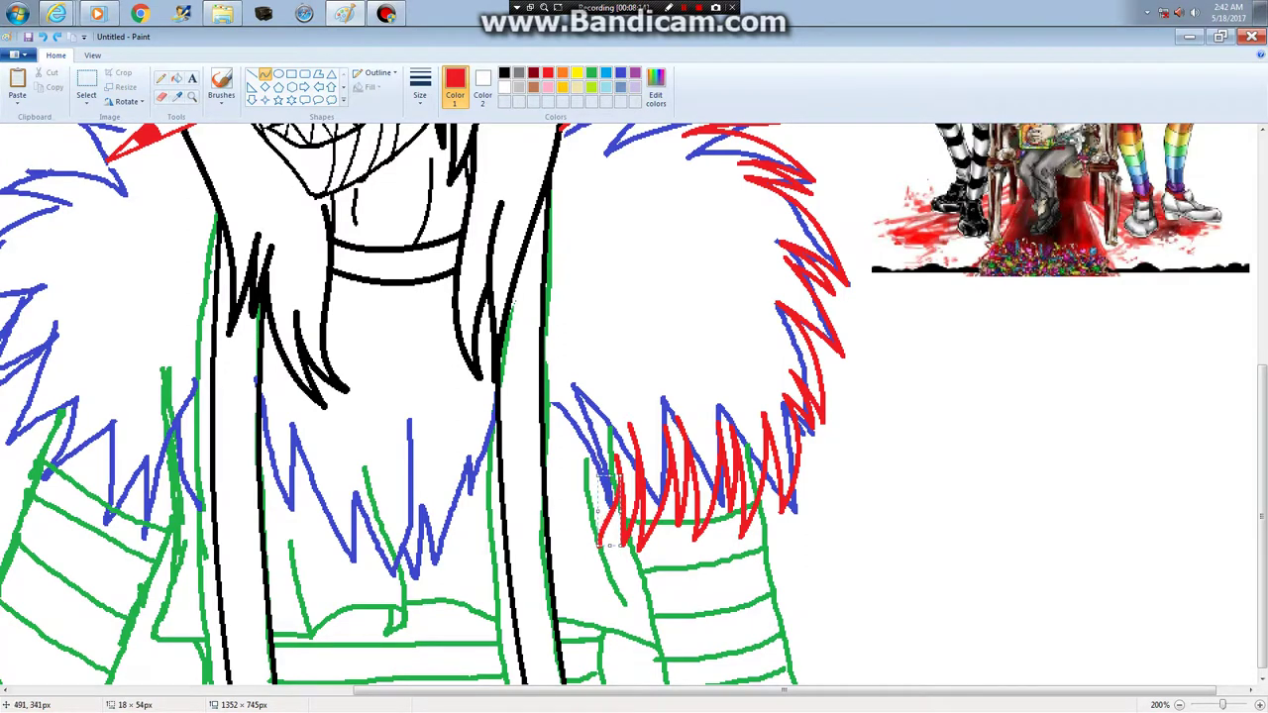
{"action": "left_click", "coordinate": [43, 36]}
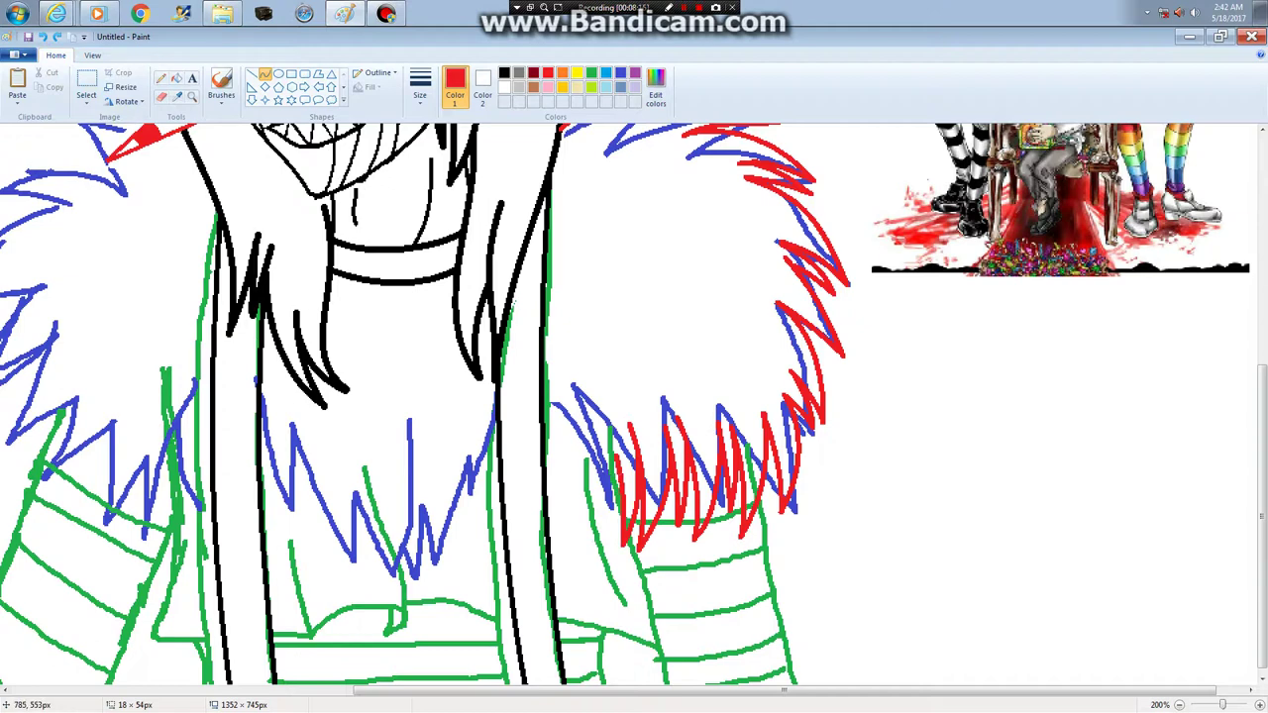
Draw the innermost red fur spikes beside the right black strip with curves sweeping down and outward toward the arm
{"action": "left_click_drag", "start_coordinate": [544, 436], "coordinate": [584, 539]}
{"action": "left_click_drag", "start_coordinate": [566, 507], "coordinate": [554, 511]}
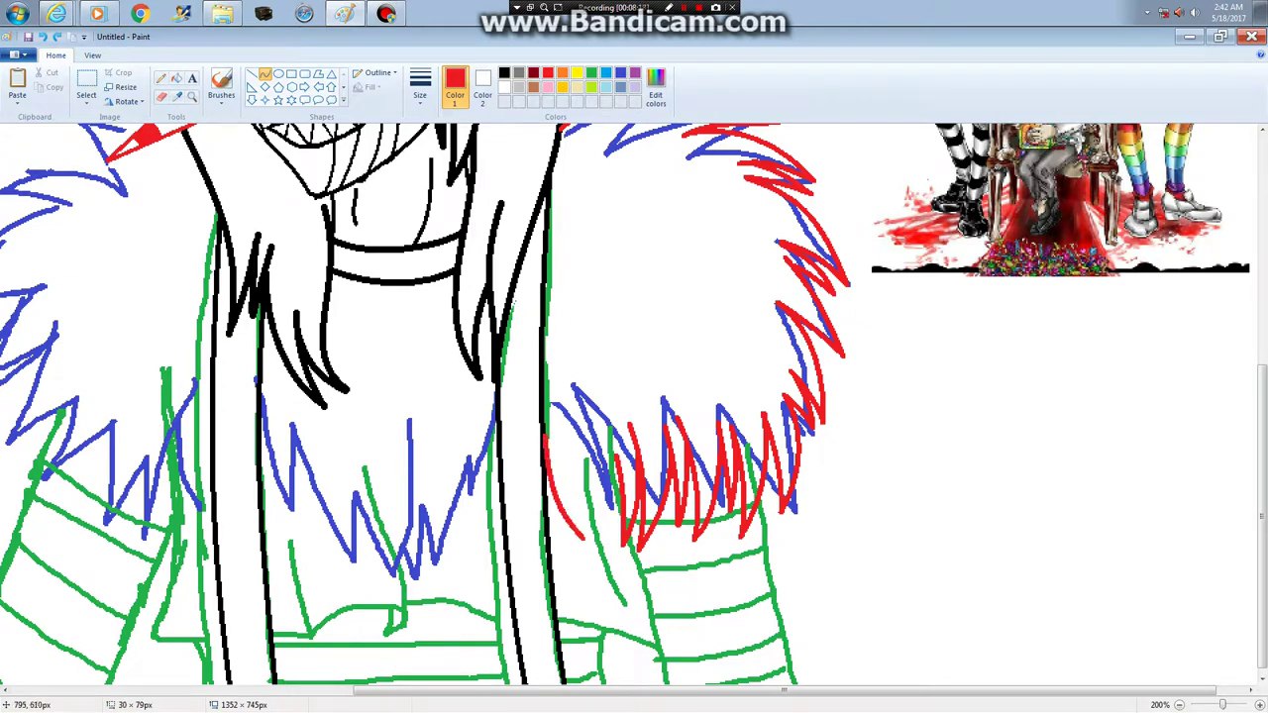
{"action": "left_click", "coordinate": [558, 512]}
{"action": "left_click", "coordinate": [566, 429]}
{"action": "mouse_move", "coordinate": [564, 449]}
{"action": "left_mouse_down"}
{"action": "mouse_move", "coordinate": [579, 515]}
{"action": "mouse_move", "coordinate": [563, 500]}
{"action": "left_mouse_up"}
{"action": "left_click", "coordinate": [564, 505]}
{"action": "left_click", "coordinate": [566, 437]}
{"action": "left_click_drag", "start_coordinate": [564, 450], "coordinate": [599, 551]}
{"action": "left_click_drag", "start_coordinate": [585, 515], "coordinate": [578, 525]}
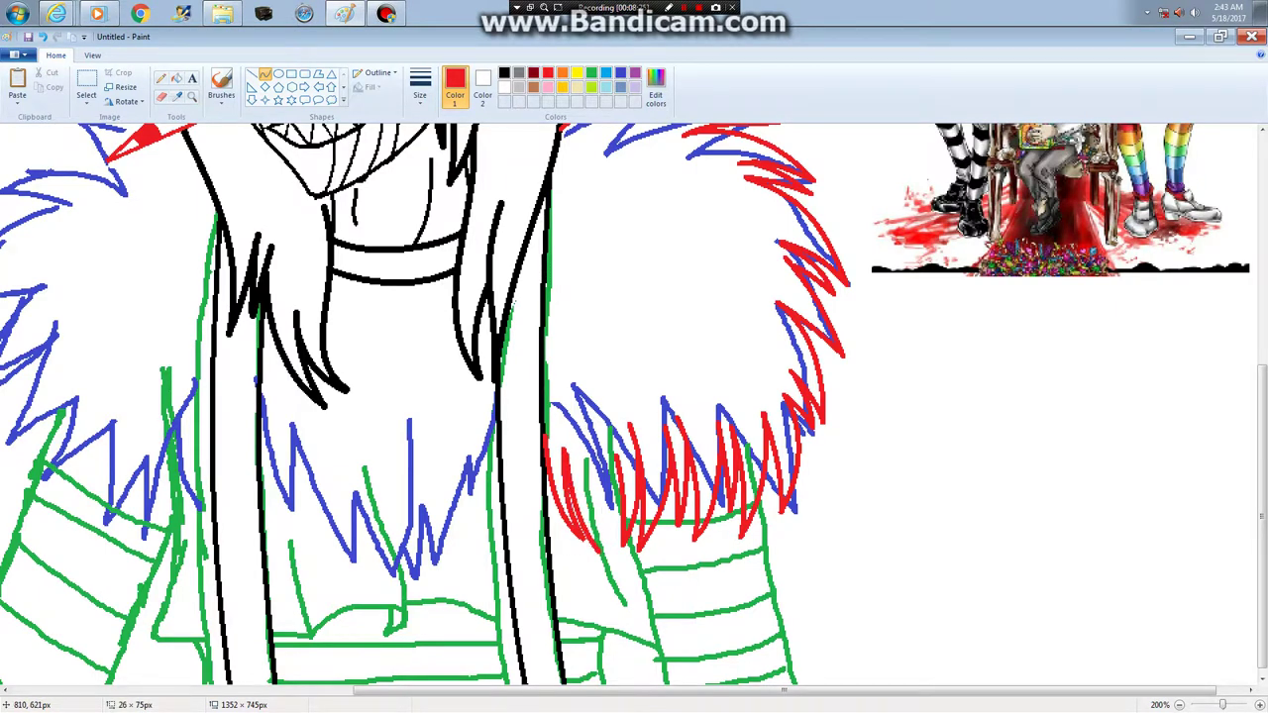
{"action": "left_click", "coordinate": [576, 522]}
{"action": "left_click", "coordinate": [598, 396]}
{"action": "left_click_drag", "start_coordinate": [586, 475], "coordinate": [600, 551]}
{"action": "left_click_drag", "start_coordinate": [597, 504], "coordinate": [591, 514]}
{"action": "left_click", "coordinate": [590, 516]}
{"action": "mouse_move", "coordinate": [618, 465]}
{"action": "left_mouse_down"}
{"action": "mouse_move", "coordinate": [610, 551]}
{"action": "mouse_move", "coordinate": [612, 536]}
{"action": "left_mouse_up"}
{"action": "mouse_move", "coordinate": [587, 481]}
{"action": "left_mouse_down"}
{"action": "mouse_move", "coordinate": [611, 537]}
{"action": "mouse_move", "coordinate": [590, 532]}
{"action": "left_mouse_up"}
{"action": "left_click", "coordinate": [601, 387]}
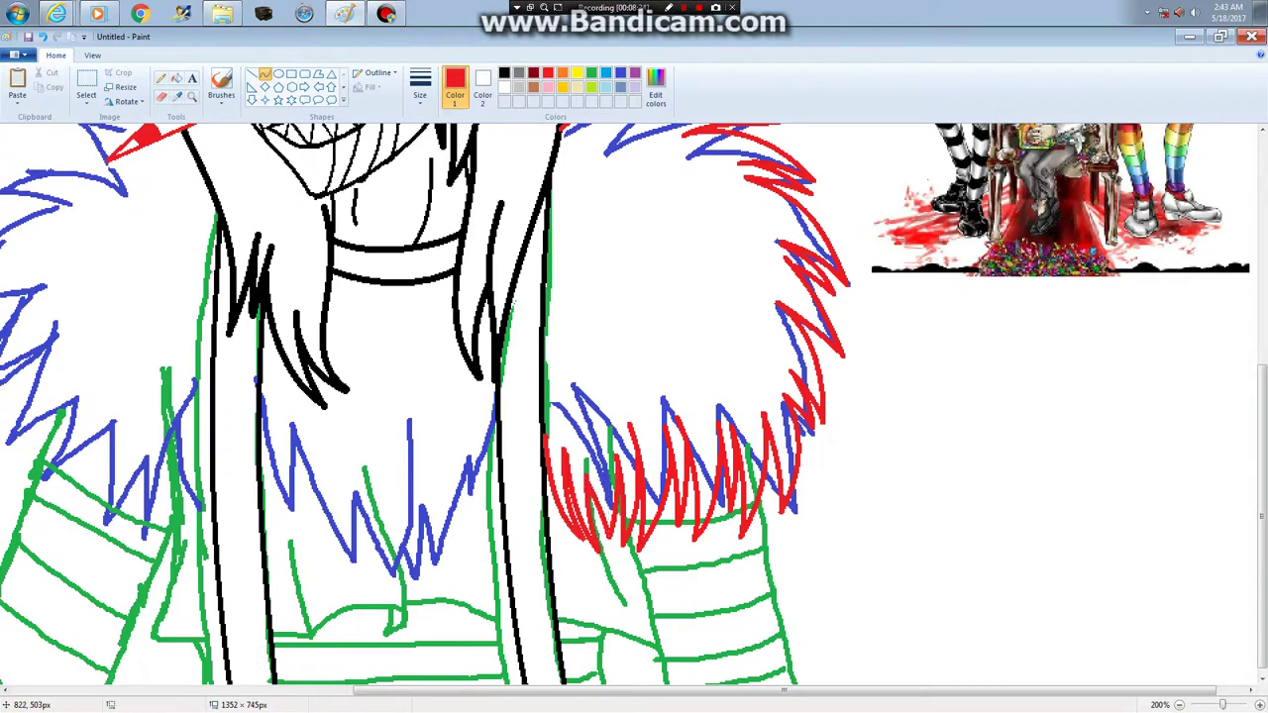
{"action": "left_click", "coordinate": [42, 37]}
{"action": "left_click", "coordinate": [43, 36]}
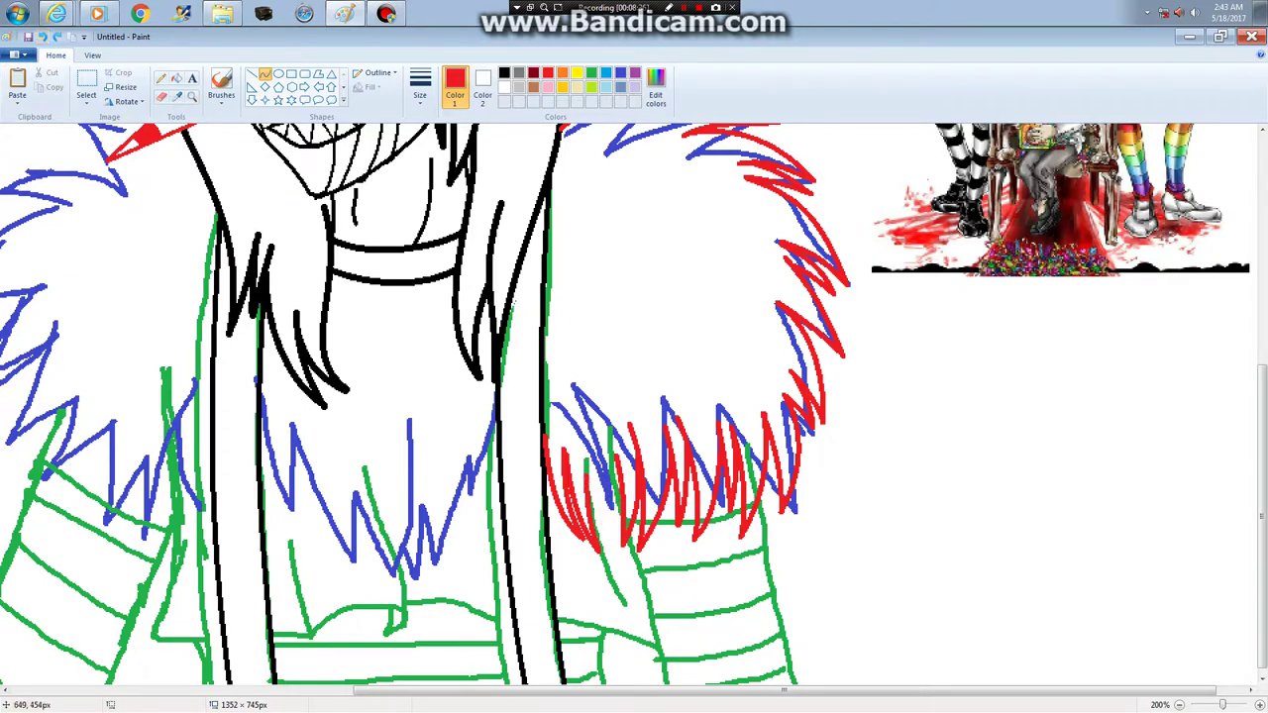
{"action": "mouse_move", "coordinate": [618, 457]}
{"action": "left_mouse_down"}
{"action": "mouse_move", "coordinate": [608, 559]}
{"action": "mouse_move", "coordinate": [618, 526]}
{"action": "mouse_move", "coordinate": [593, 505]}
{"action": "mouse_move", "coordinate": [603, 535]}
{"action": "mouse_move", "coordinate": [595, 506]}
{"action": "left_mouse_up"}
{"action": "key", "text": "ctrl+z"}
Close the remaining gap in the right red hem with curves meeting in a spike over the inner green arm line
{"action": "left_click", "coordinate": [602, 522]}
{"action": "mouse_move", "coordinate": [581, 472]}
{"action": "left_mouse_down"}
{"action": "mouse_move", "coordinate": [608, 564]}
{"action": "mouse_move", "coordinate": [598, 510]}
{"action": "mouse_move", "coordinate": [603, 524]}
{"action": "left_mouse_up"}
{"action": "left_click", "coordinate": [601, 551]}
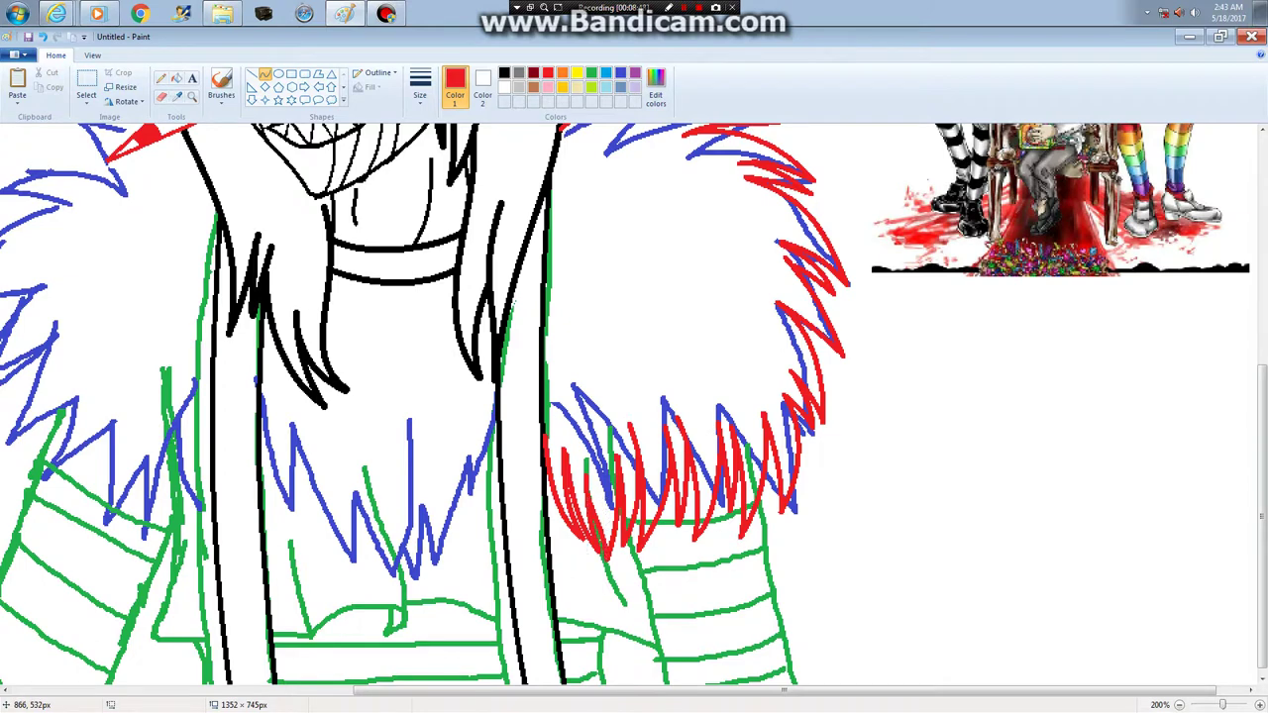
Erase only the blue sketch lines around the right shoulder's red fur, using blue as Color 1
{"action": "left_click_drag", "start_coordinate": [1263, 458], "coordinate": [1263, 418]}
{"action": "left_click", "coordinate": [161, 97]}
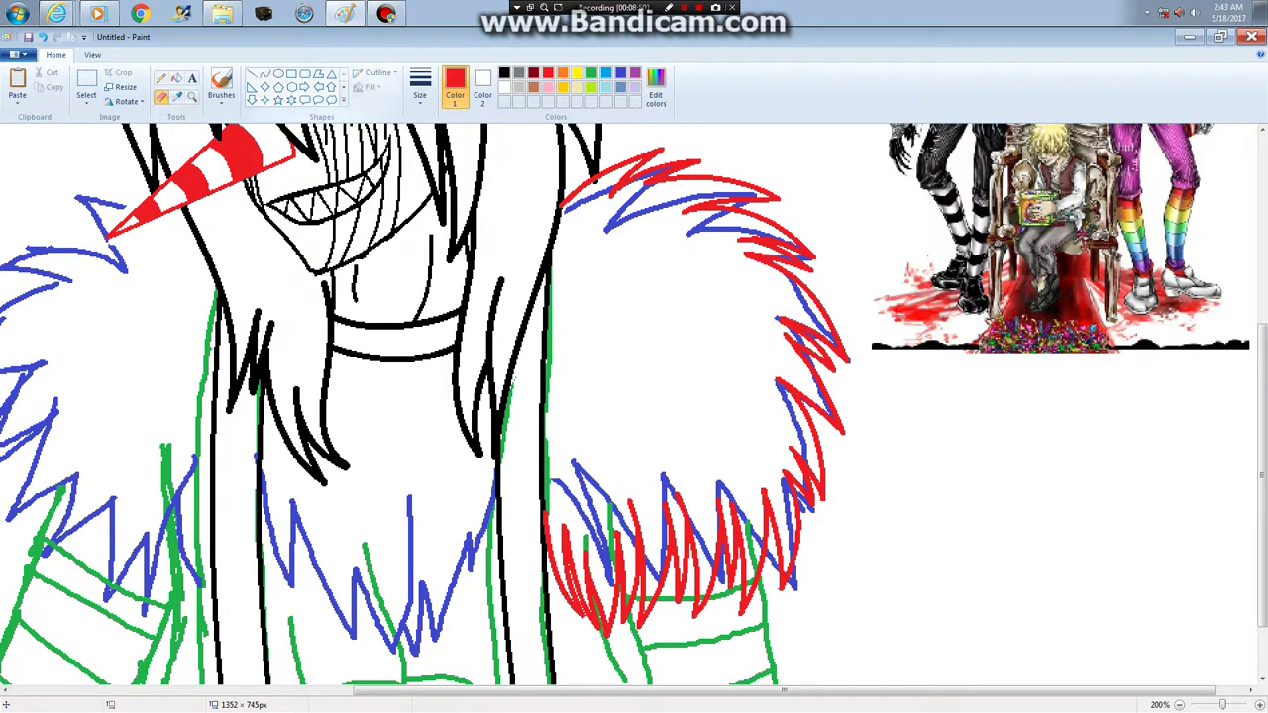
{"action": "mouse_move", "coordinate": [657, 288]}
{"action": "left_mouse_down"}
{"action": "mouse_move", "coordinate": [595, 212]}
{"action": "mouse_move", "coordinate": [693, 189]}
{"action": "mouse_move", "coordinate": [707, 225]}
{"action": "mouse_move", "coordinate": [803, 268]}
{"action": "mouse_move", "coordinate": [809, 347]}
{"action": "mouse_move", "coordinate": [804, 487]}
{"action": "mouse_move", "coordinate": [747, 565]}
{"action": "mouse_move", "coordinate": [697, 488]}
{"action": "mouse_move", "coordinate": [572, 509]}
{"action": "mouse_move", "coordinate": [682, 557]}
{"action": "mouse_move", "coordinate": [653, 468]}
{"action": "left_mouse_up"}
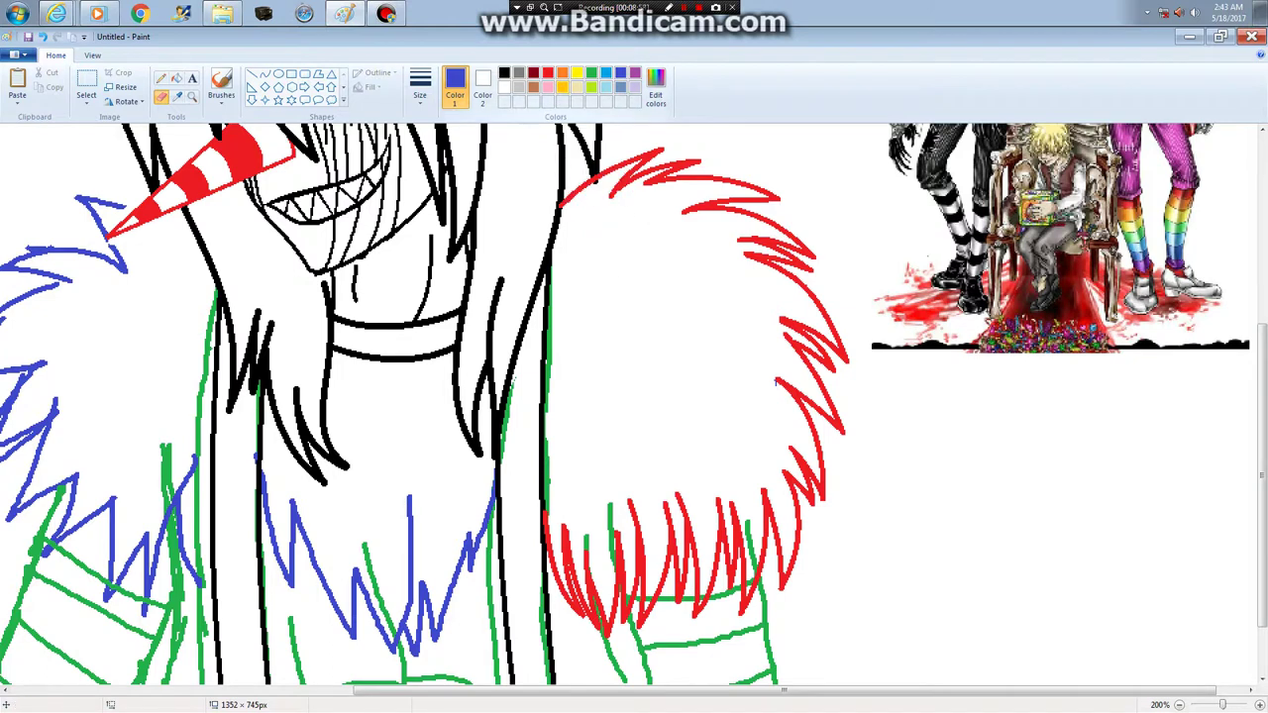
Erase only the green sketch lines behind the right fur and along the black strips, using green as Color 1
{"action": "left_click", "coordinate": [592, 72]}
{"action": "left_click_drag", "start_coordinate": [1261, 475], "coordinate": [1261, 521]}
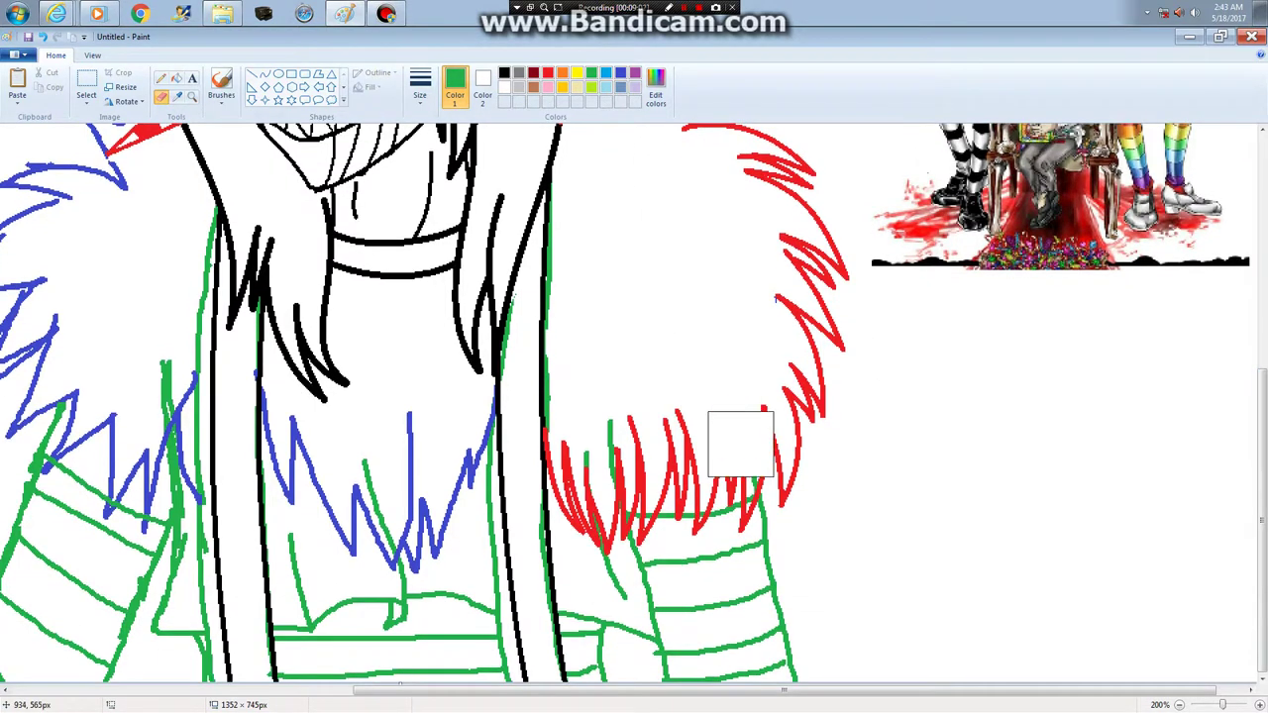
{"action": "mouse_move", "coordinate": [741, 443]}
{"action": "left_mouse_down"}
{"action": "mouse_move", "coordinate": [681, 434]}
{"action": "mouse_move", "coordinate": [599, 456]}
{"action": "mouse_move", "coordinate": [552, 360]}
{"action": "mouse_move", "coordinate": [555, 188]}
{"action": "mouse_move", "coordinate": [526, 354]}
{"action": "left_mouse_up"}
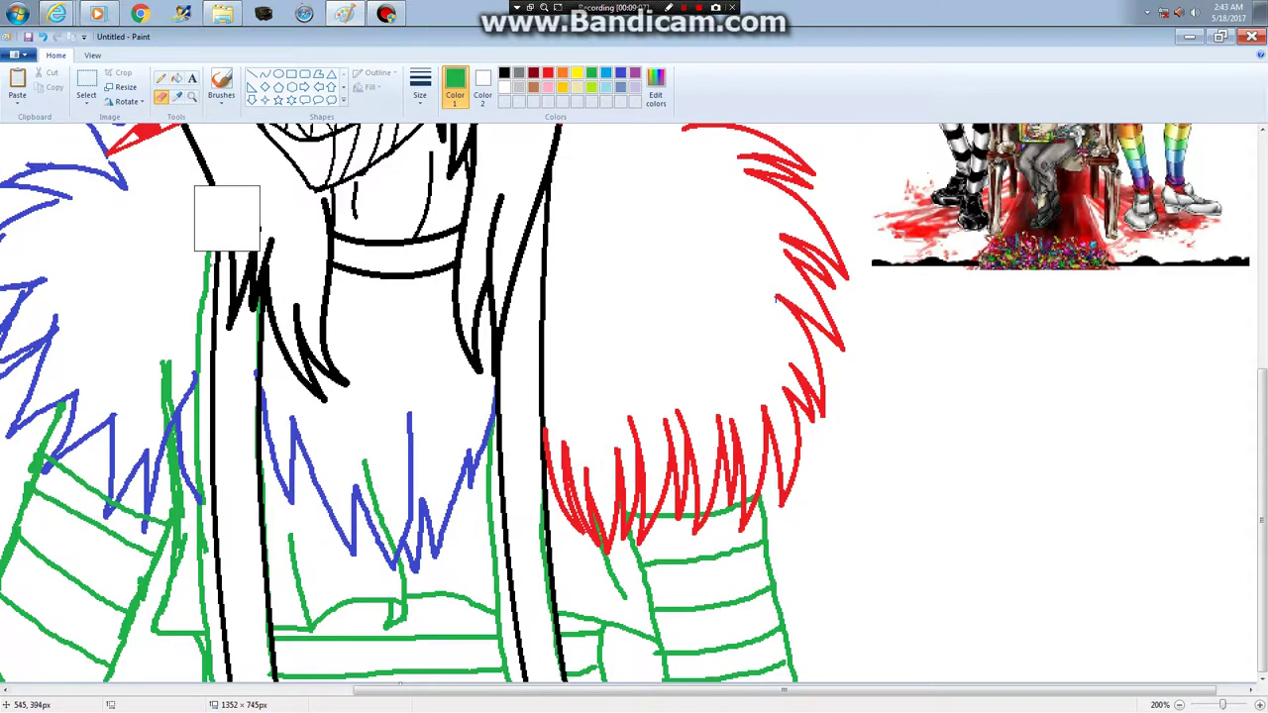
{"action": "mouse_move", "coordinate": [227, 215]}
{"action": "left_mouse_down"}
{"action": "mouse_move", "coordinate": [218, 391]}
{"action": "mouse_move", "coordinate": [243, 504]}
{"action": "left_mouse_up"}
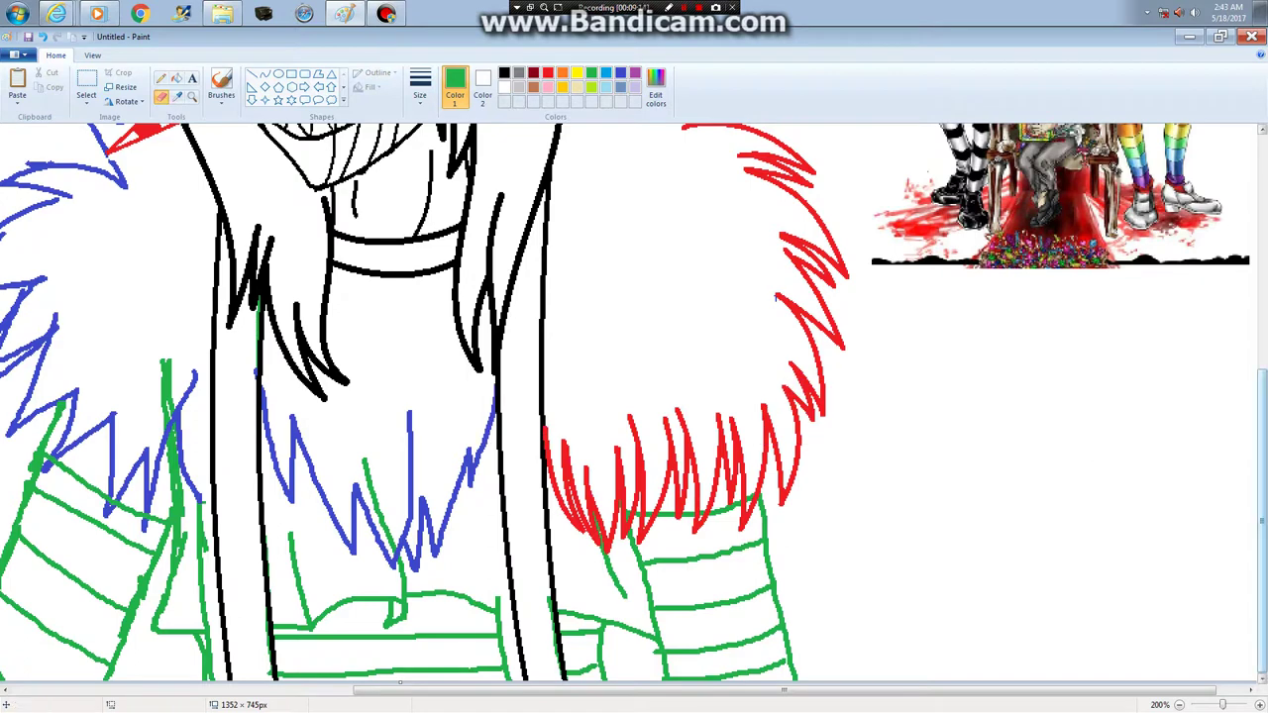
{"action": "scroll", "coordinate": [1261, 476], "scroll_direction": "up", "scroll_amount": 3}
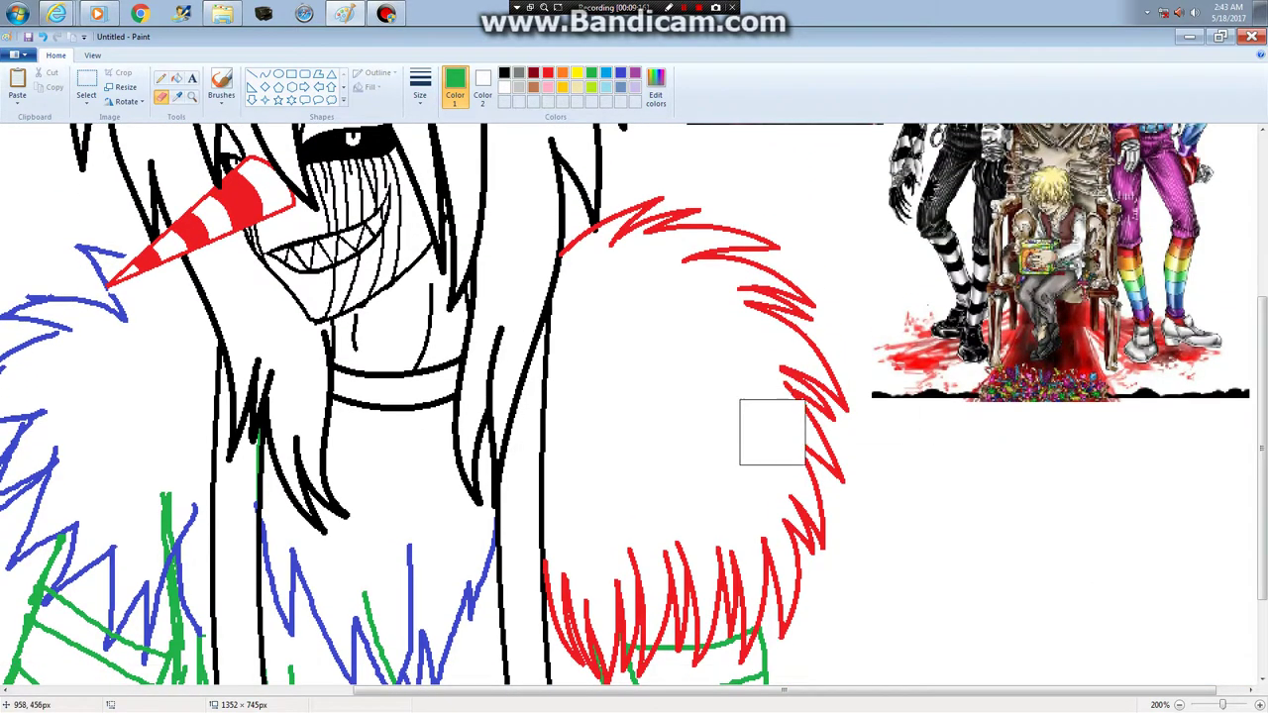
Redraw the tip of the right hair lock in black Pencil where the red fur line crosses it
{"action": "left_click", "coordinate": [504, 73]}
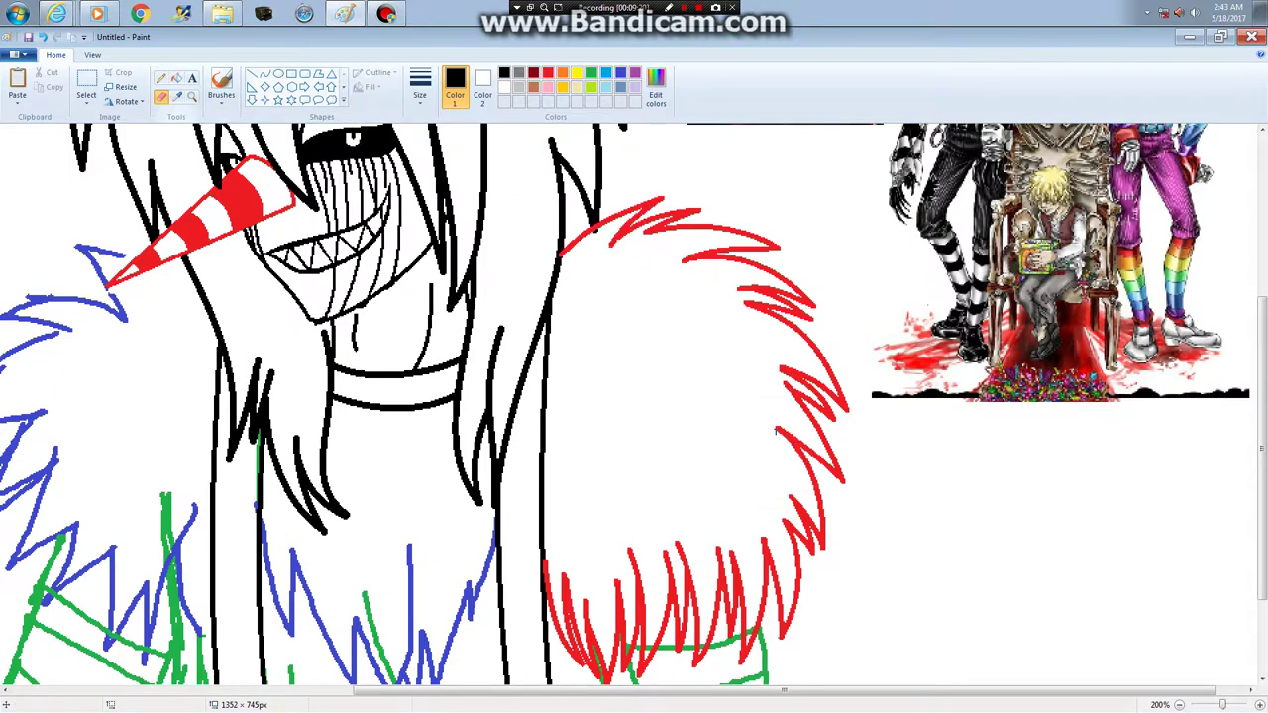
{"action": "left_click", "coordinate": [176, 78]}
{"action": "left_click", "coordinate": [161, 78]}
{"action": "left_click", "coordinate": [1260, 705]}
{"action": "left_click", "coordinate": [1259, 706]}
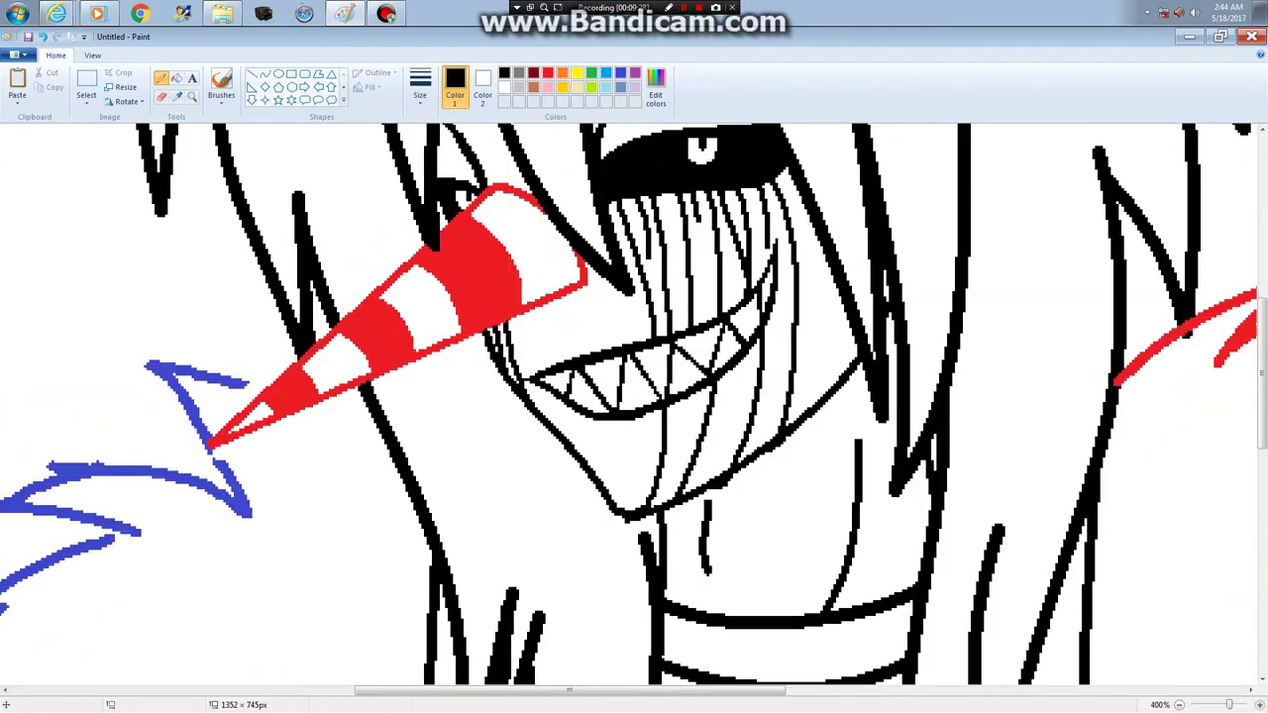
{"action": "left_click", "coordinate": [1259, 705]}
{"action": "left_click_drag", "start_coordinate": [565, 691], "coordinate": [743, 691]}
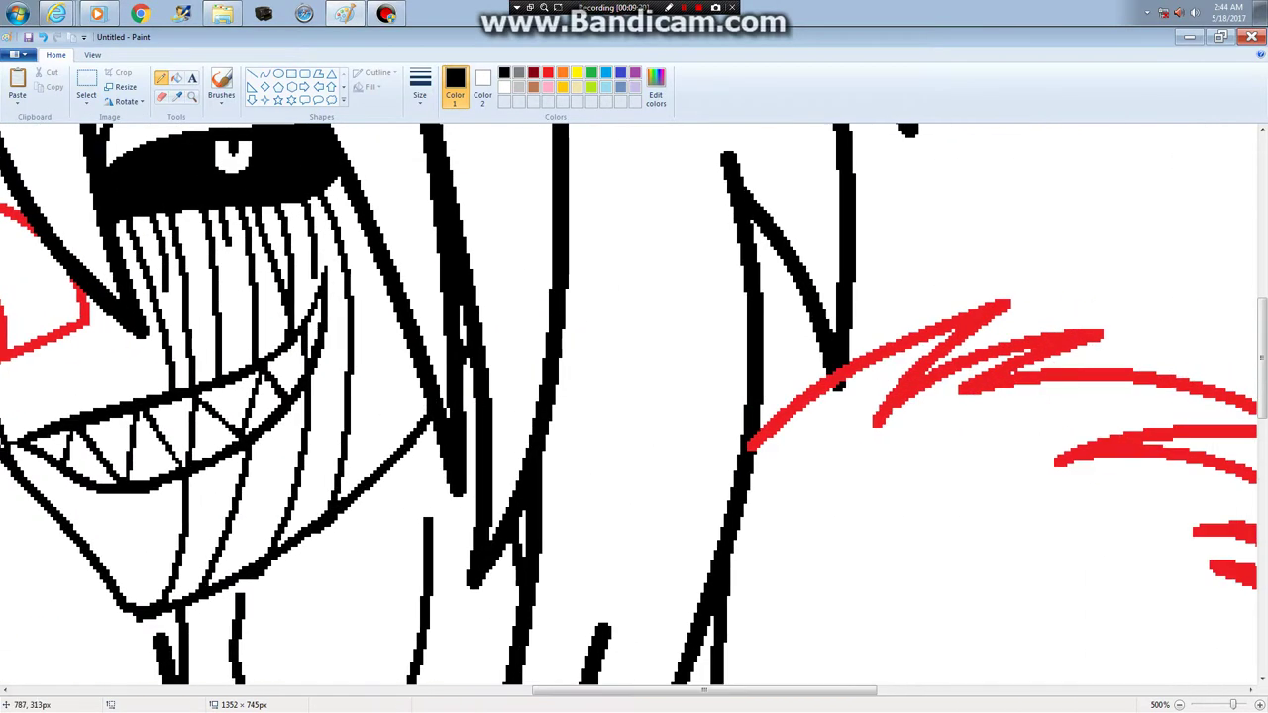
{"action": "left_click", "coordinate": [684, 8]}
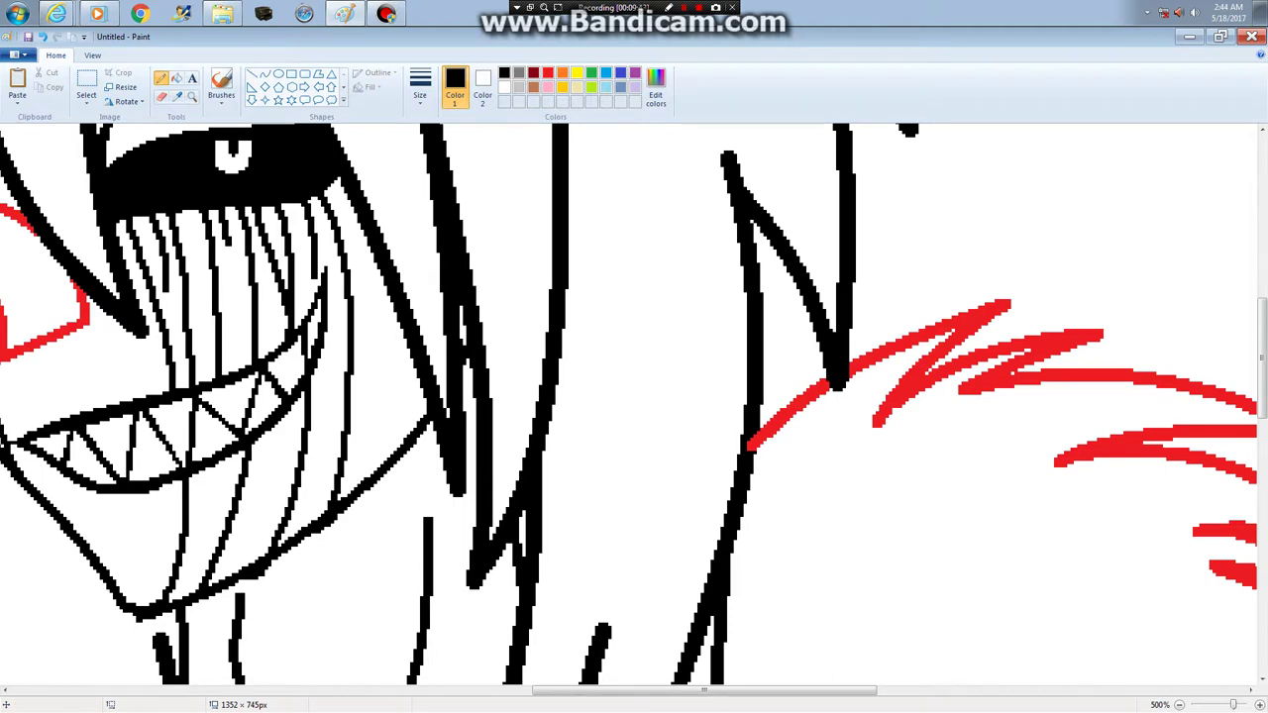
Bring the left shoulder's blue fur sketch into view at 200% and choose the Curve tool
{"action": "mouse_move", "coordinate": [1234, 704]}
{"action": "left_mouse_down"}
{"action": "mouse_move", "coordinate": [1205, 705]}
{"action": "mouse_move", "coordinate": [1220, 704]}
{"action": "left_mouse_up"}
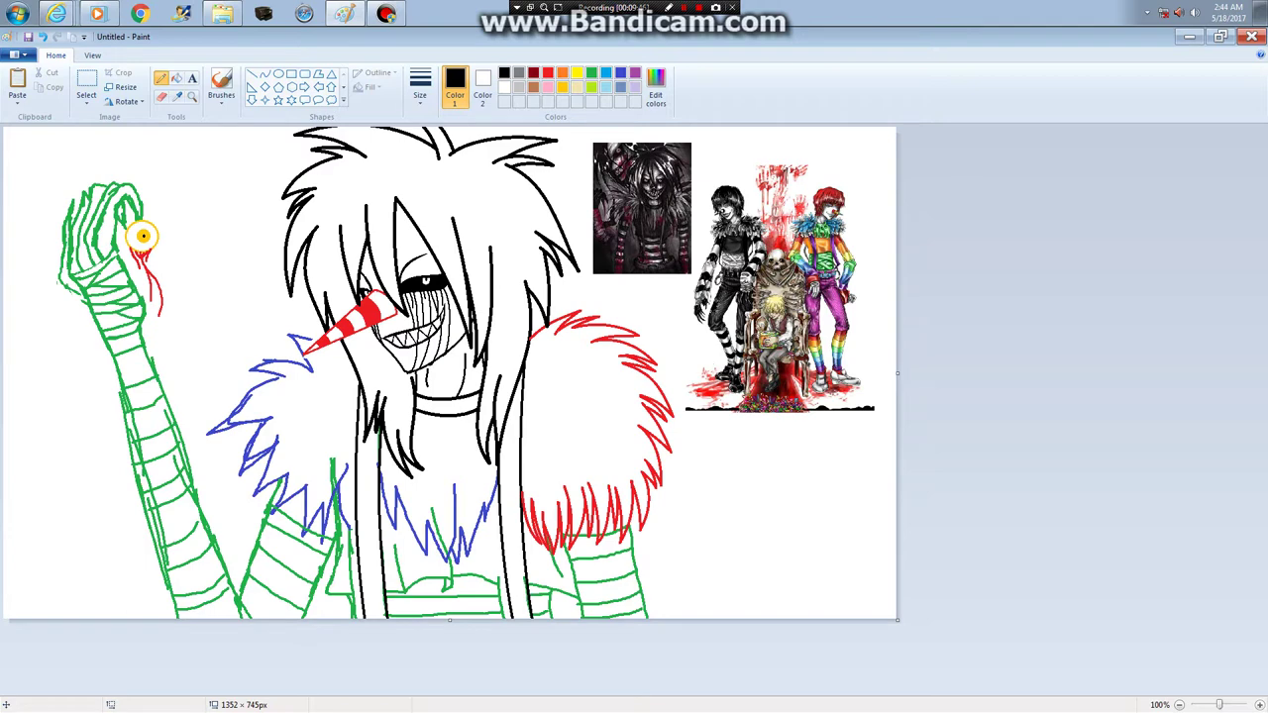
{"action": "left_click_drag", "start_coordinate": [1220, 704], "coordinate": [1223, 705]}
{"action": "left_click_drag", "start_coordinate": [443, 691], "coordinate": [612, 690]}
{"action": "scroll", "coordinate": [634, 404], "scroll_direction": "down", "scroll_amount": 5}
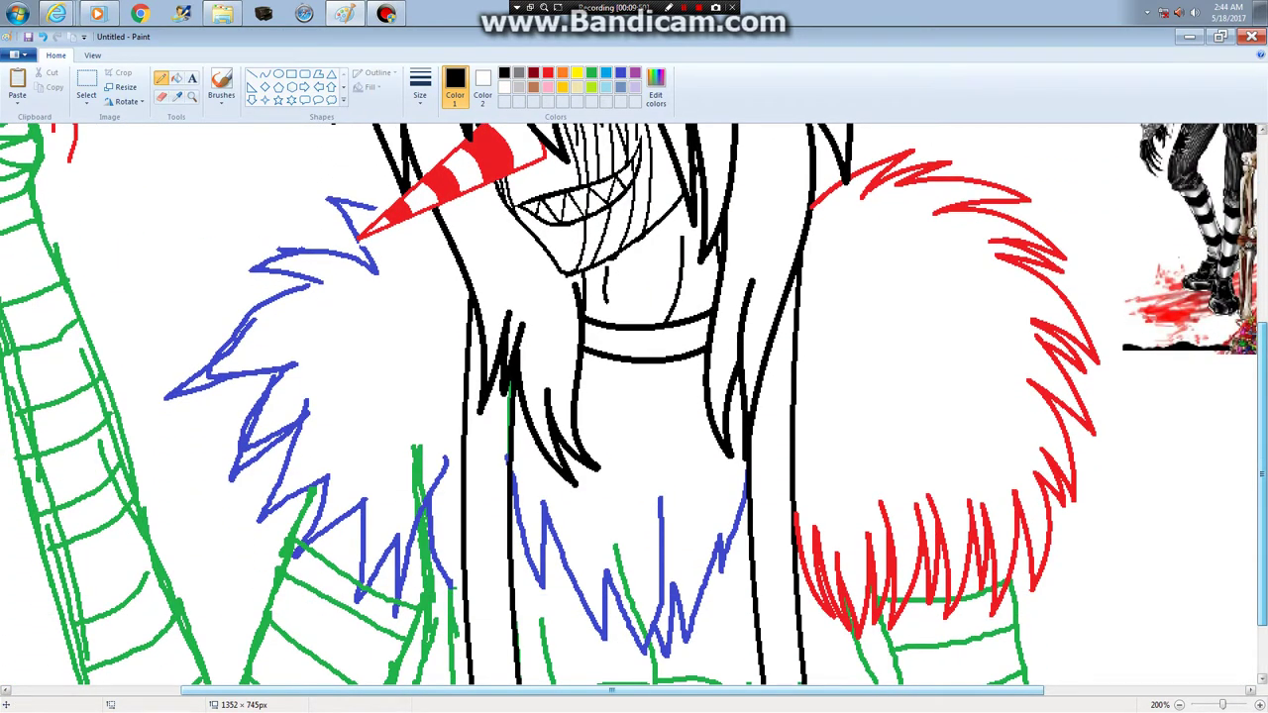
{"action": "scroll", "coordinate": [635, 405], "scroll_direction": "up", "scroll_amount": 1}
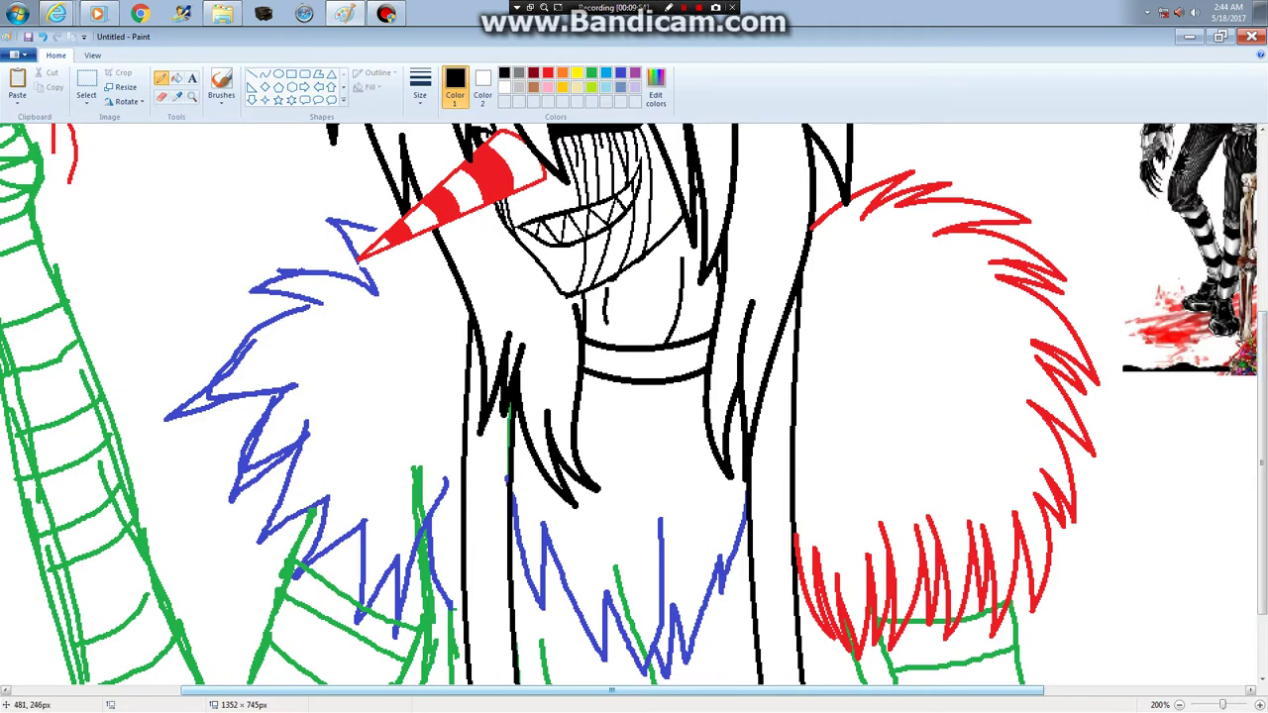
{"action": "left_click", "coordinate": [264, 74]}
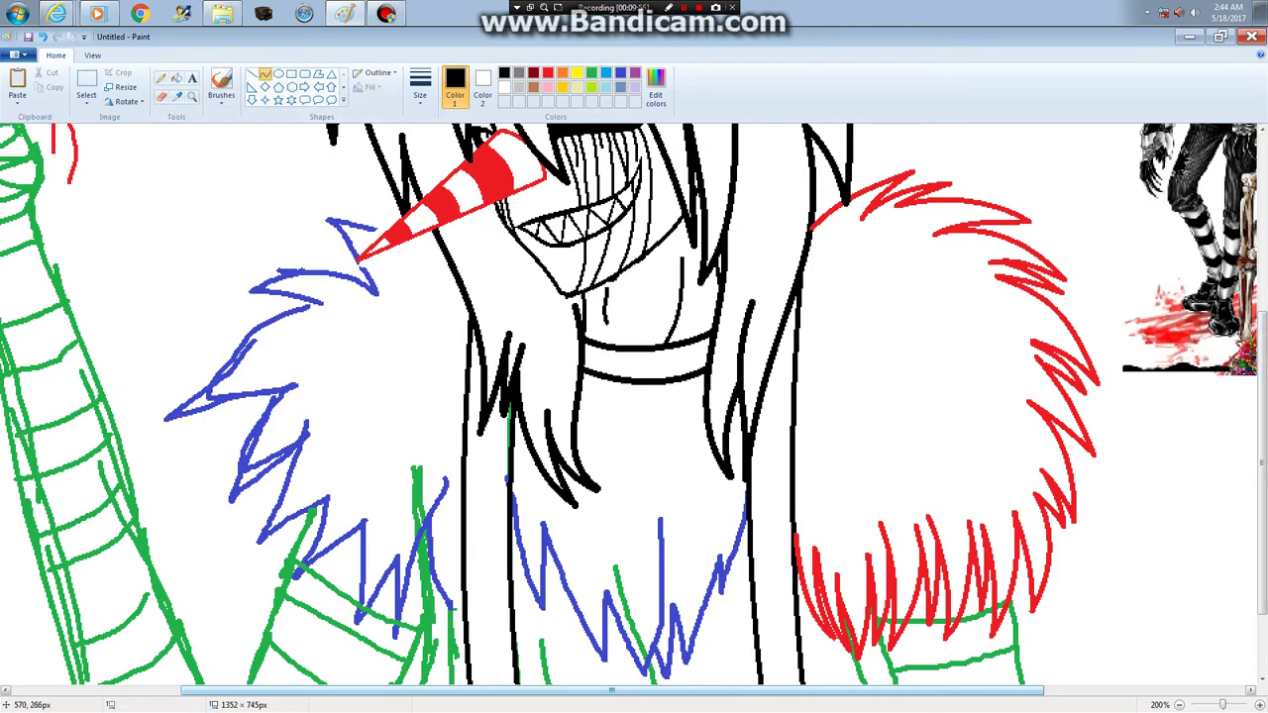